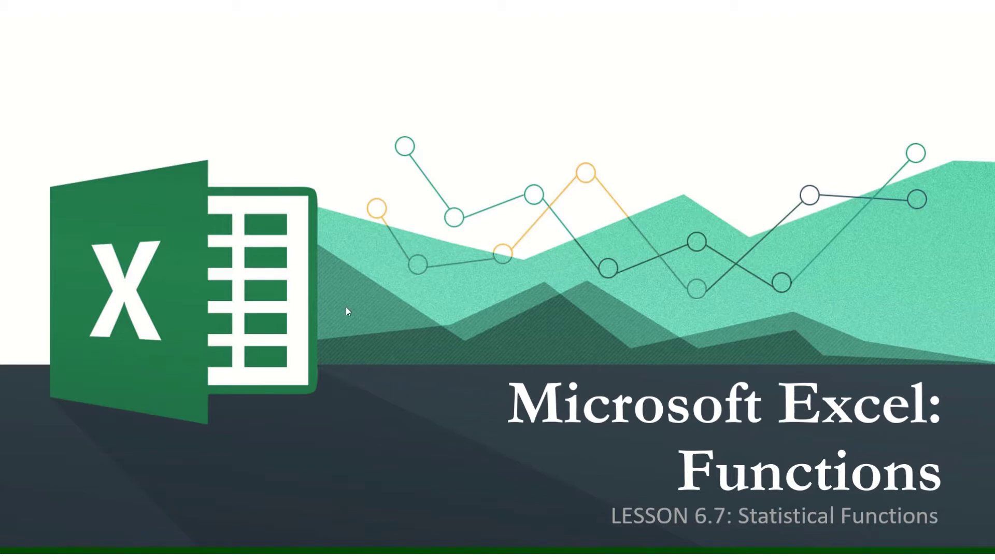
Jump the slide show to slide 7, Intermediate, then switch to the EXCEL FUNCTIONS workbook.
key(alt+Tab)
key(Escape)
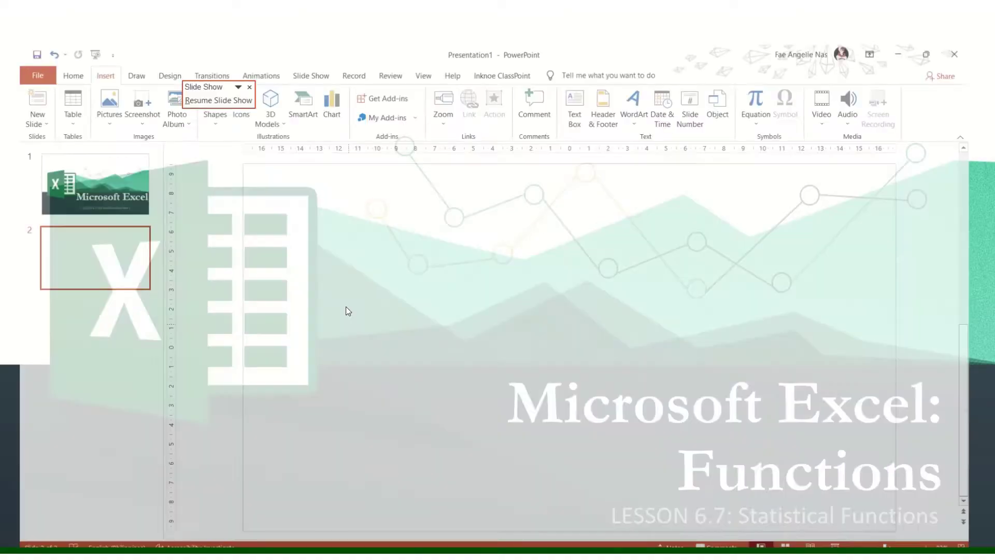
key(minus)
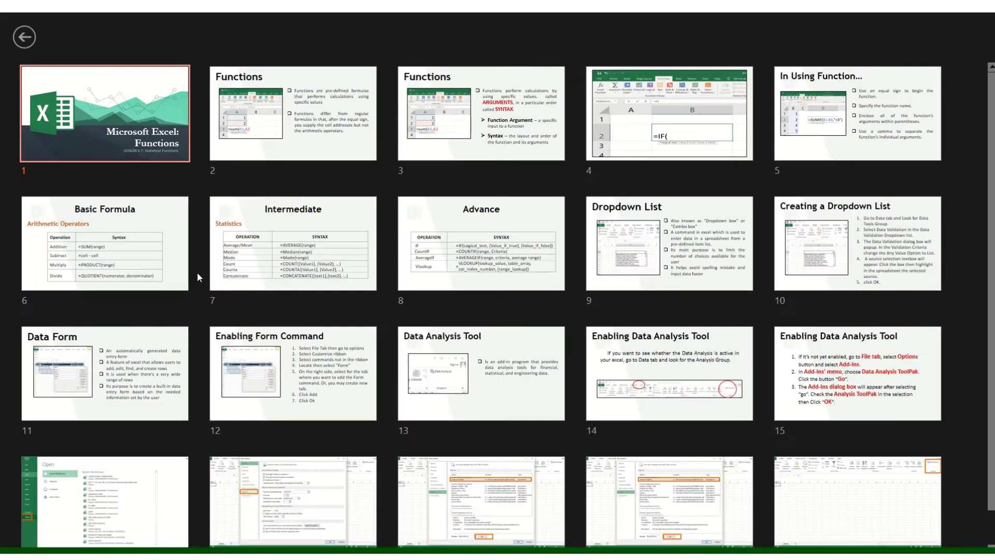
click(340, 273)
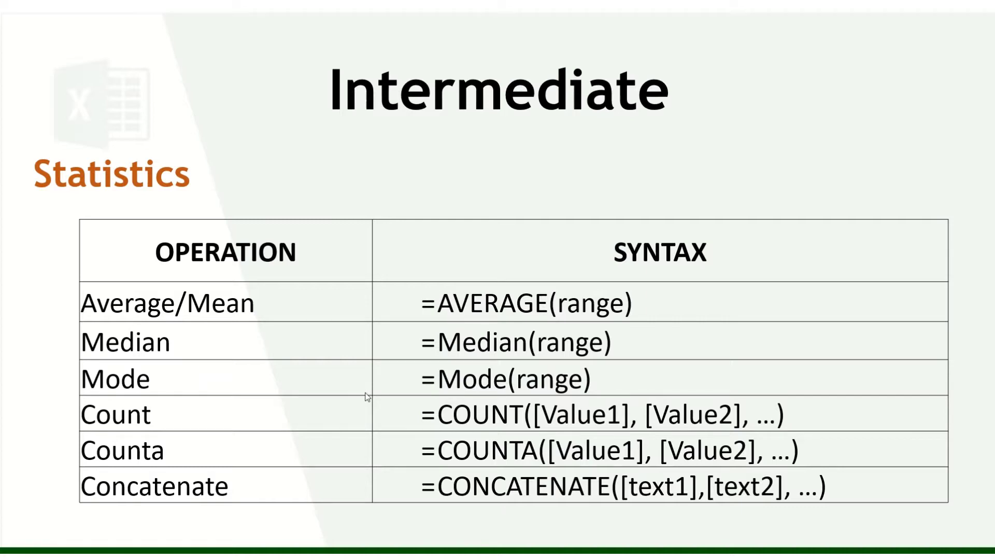
key(alt+Tab)
key(alt+Tab)
key(alt+Tab)
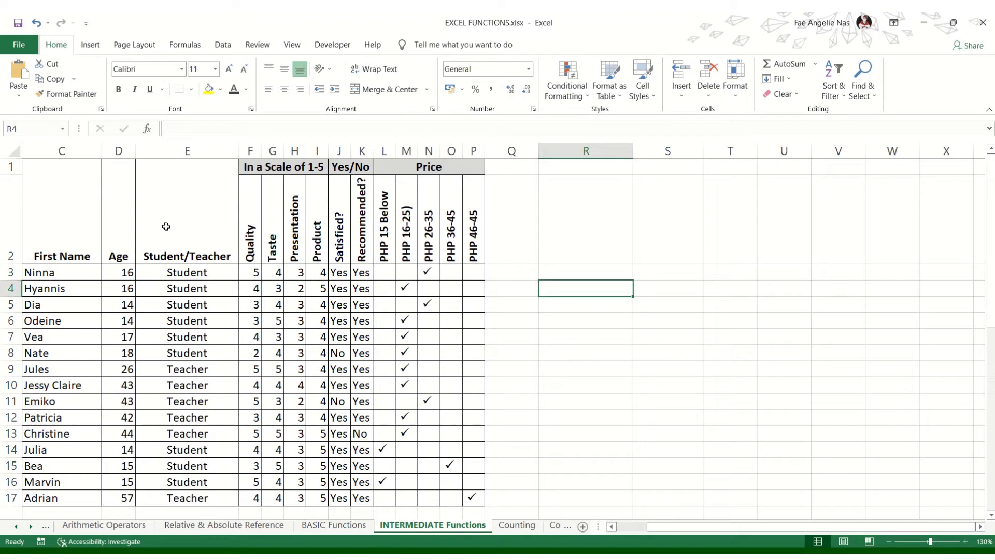
click(60, 246)
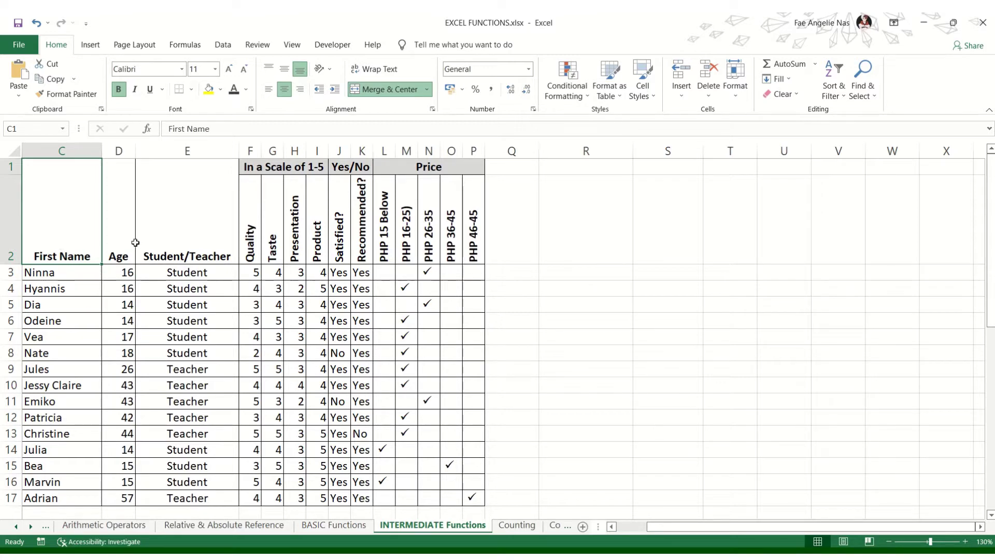
click(118, 236)
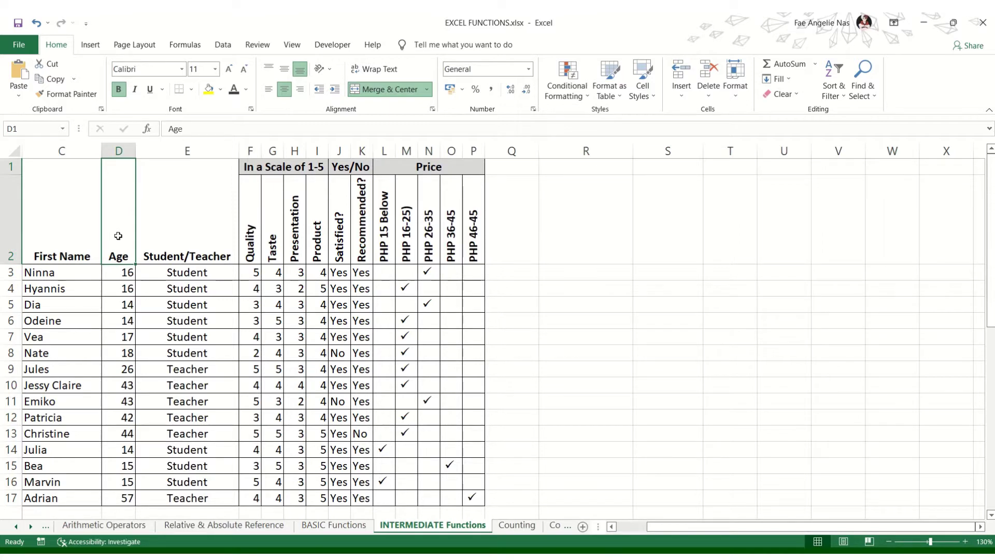
scroll(166, 259, down, 2)
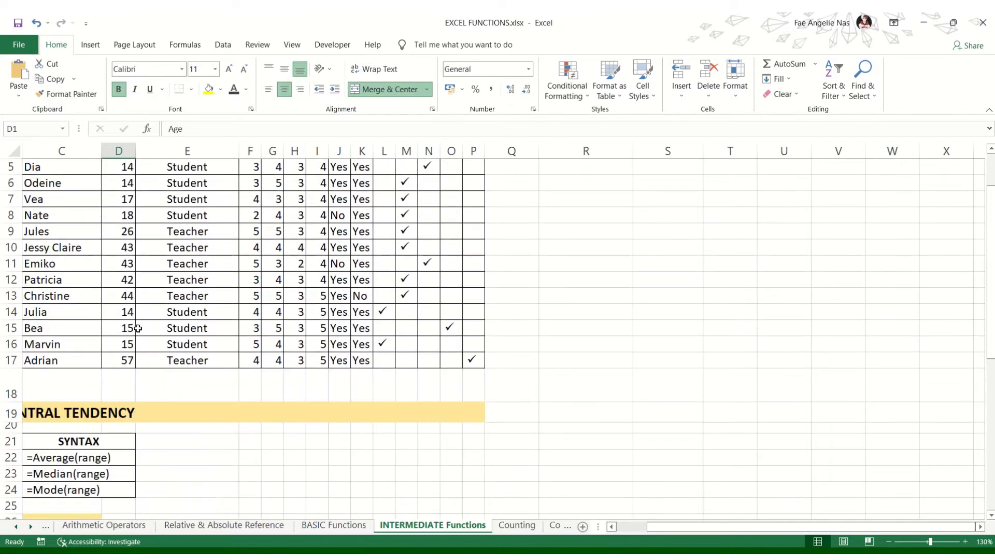
click(69, 359)
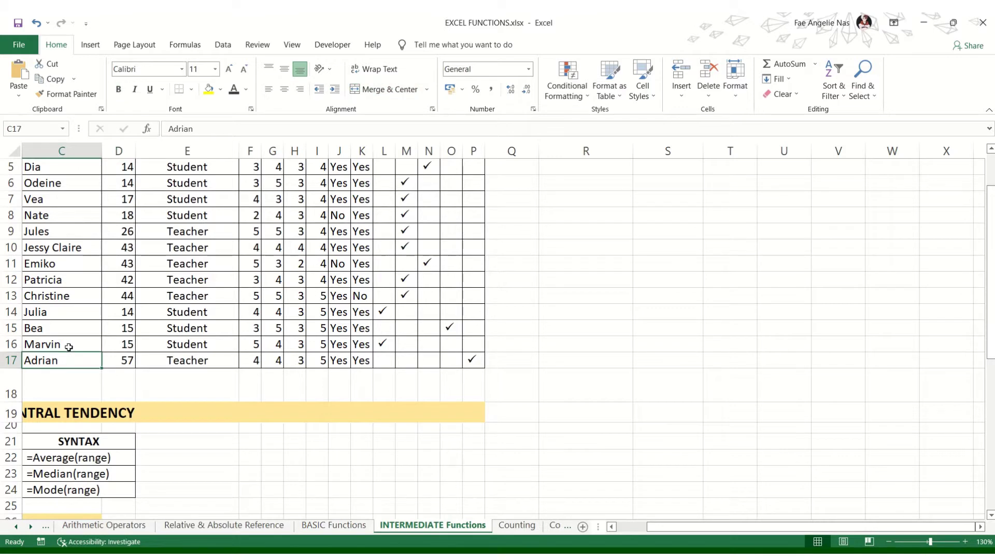
click(67, 344)
click(65, 328)
scroll(68, 337, up, 2)
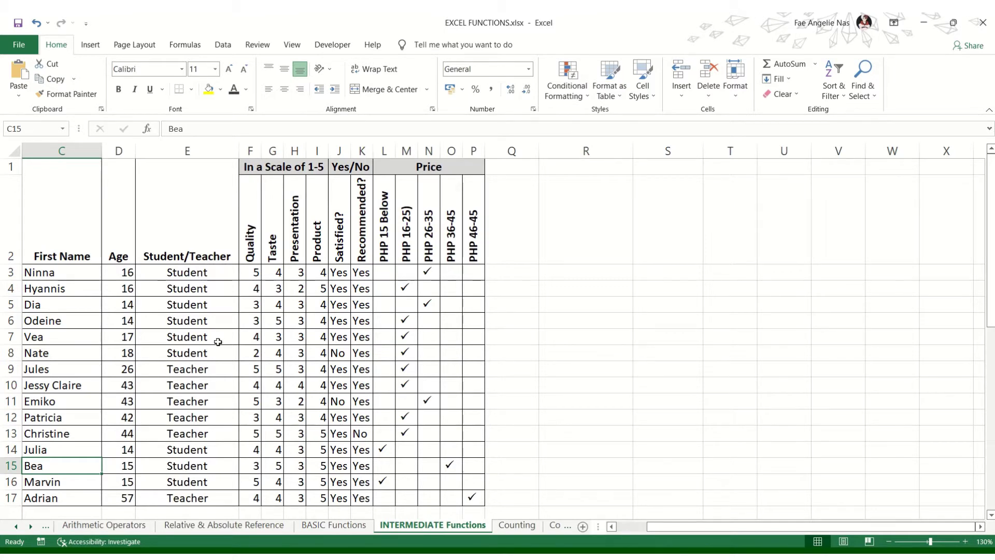
scroll(218, 362, down, 2)
scroll(229, 356, up, 2)
scroll(262, 293, down, 2)
scroll(269, 327, up, 2)
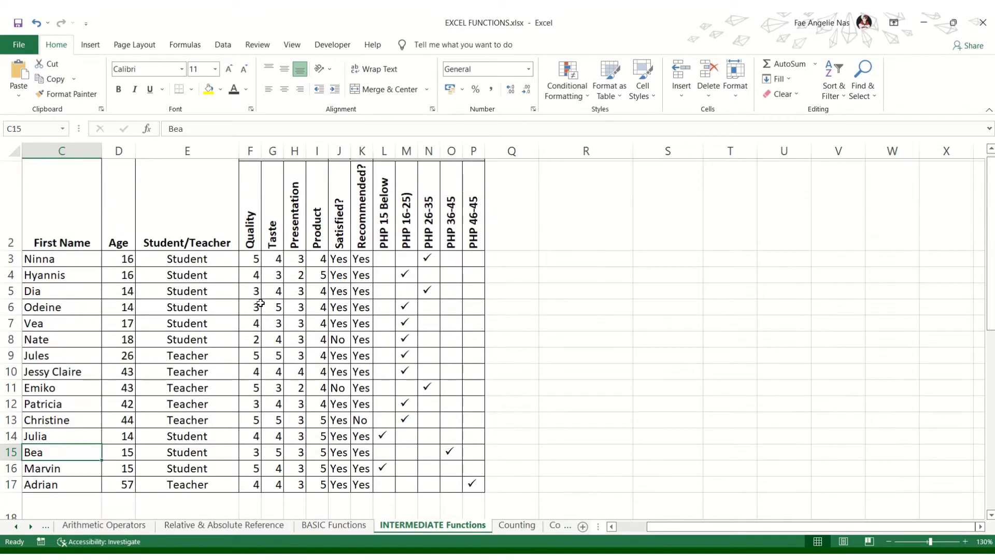
click(244, 226)
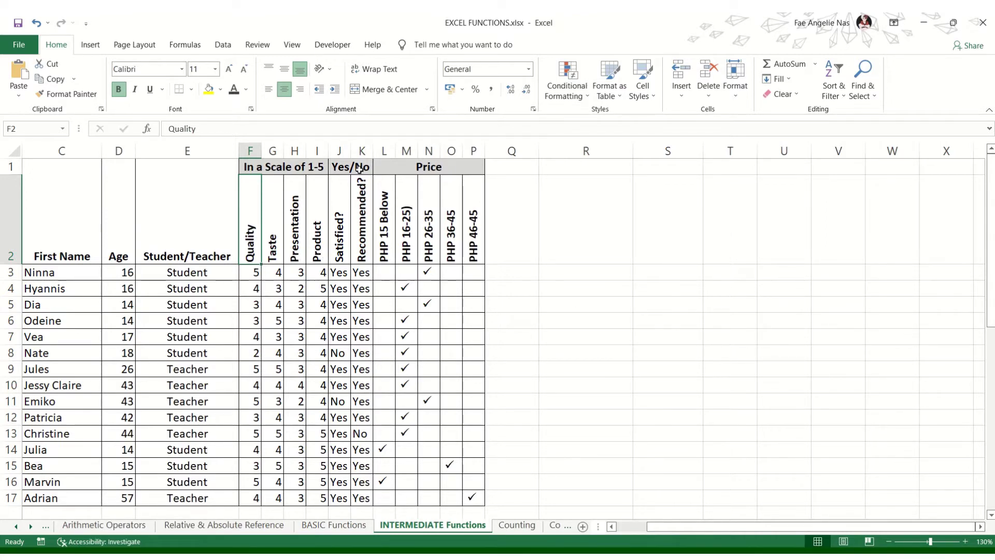
click(341, 256)
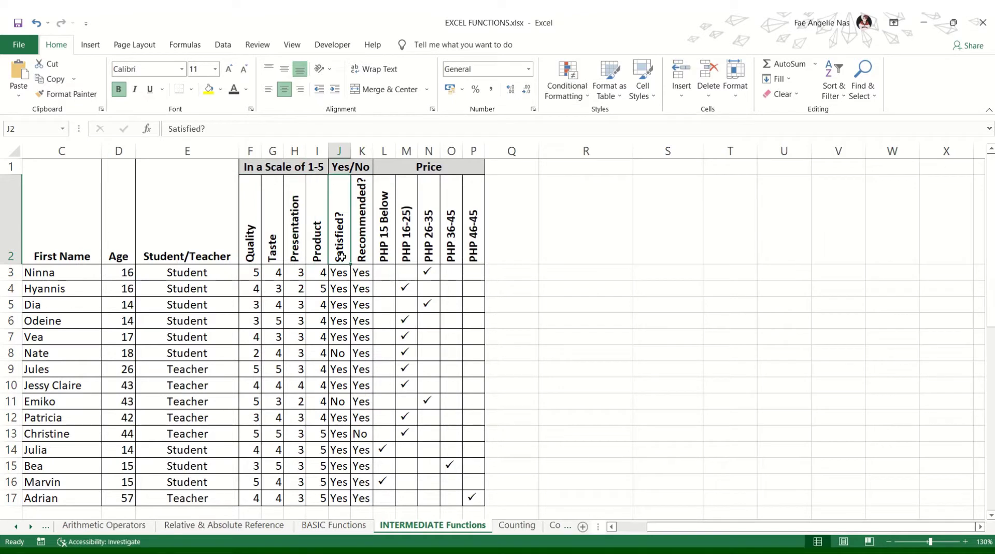
click(362, 252)
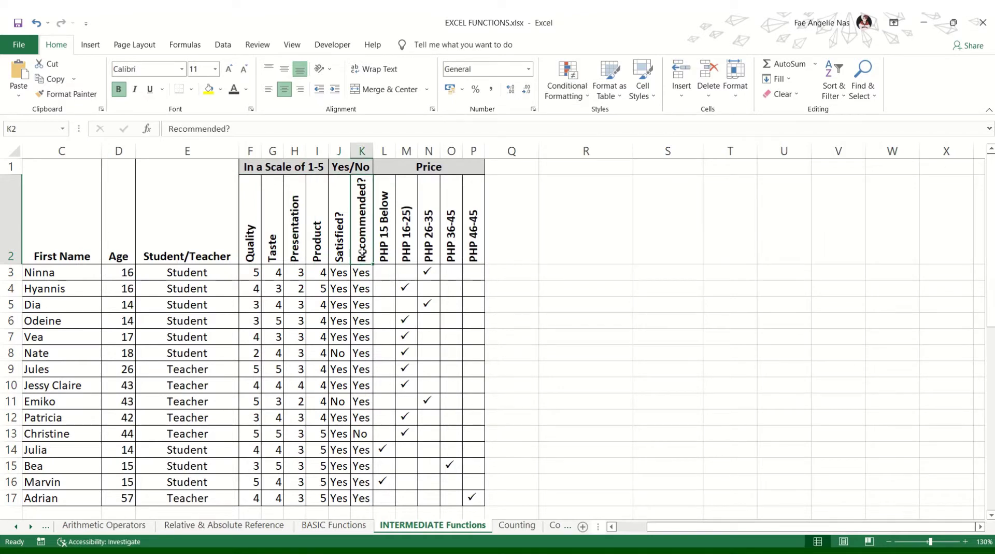
click(388, 248)
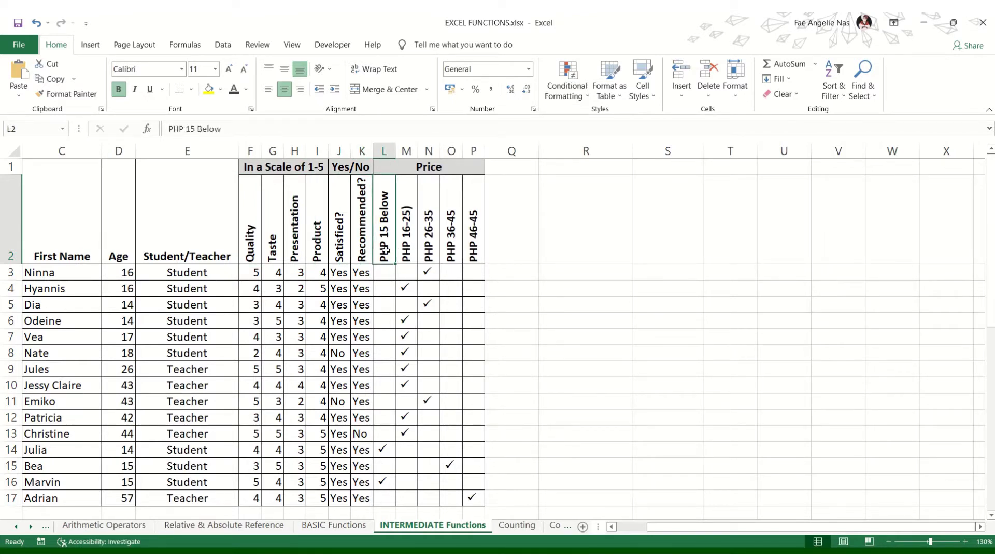
click(410, 249)
click(426, 251)
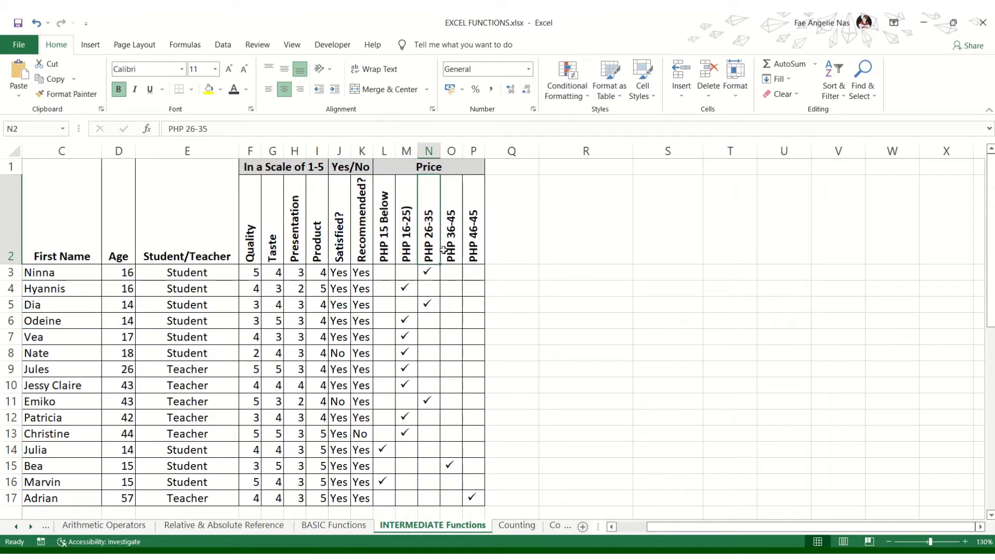
click(444, 250)
click(466, 255)
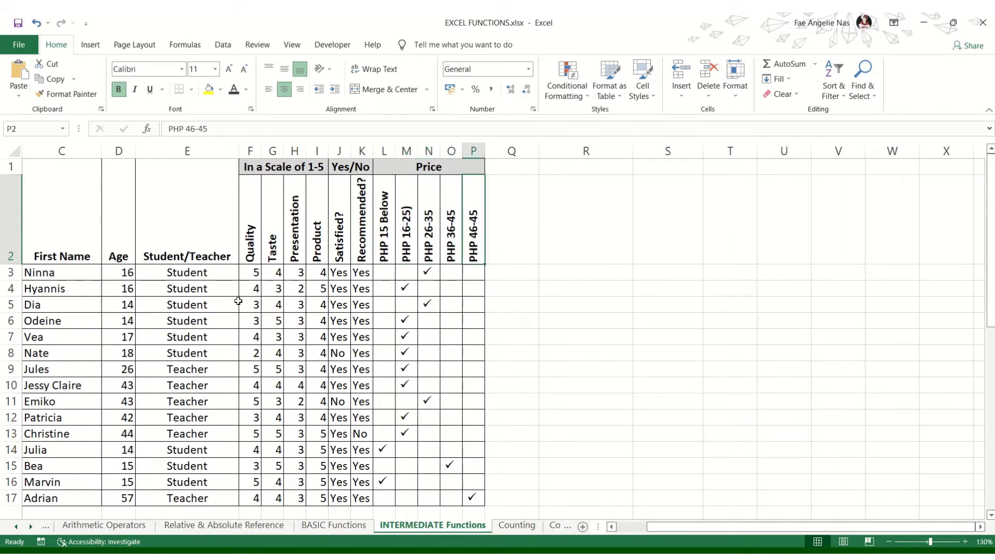
scroll(380, 349, down, 2)
scroll(253, 329, up, 2)
click(51, 226)
drag(51, 226, 420, 495)
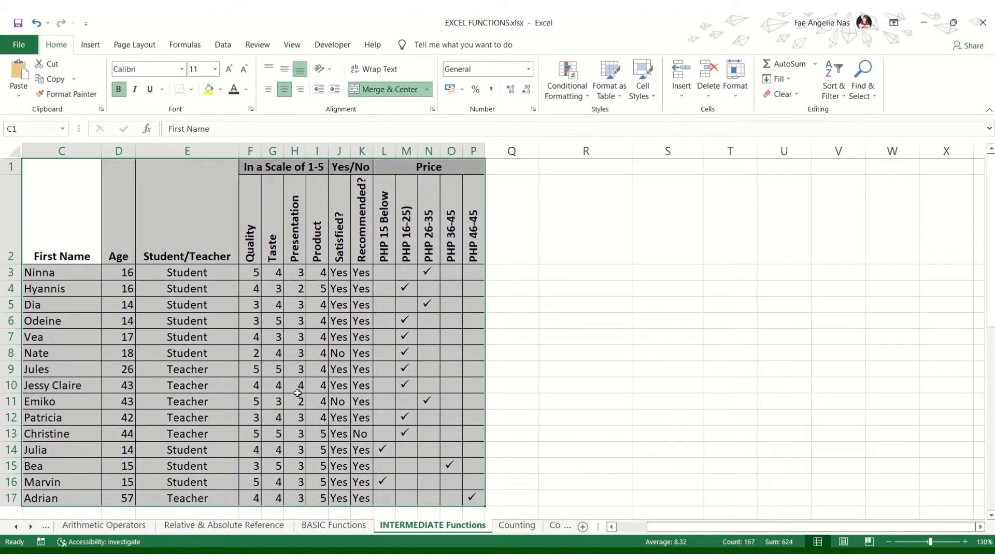
scroll(446, 356, down, 2)
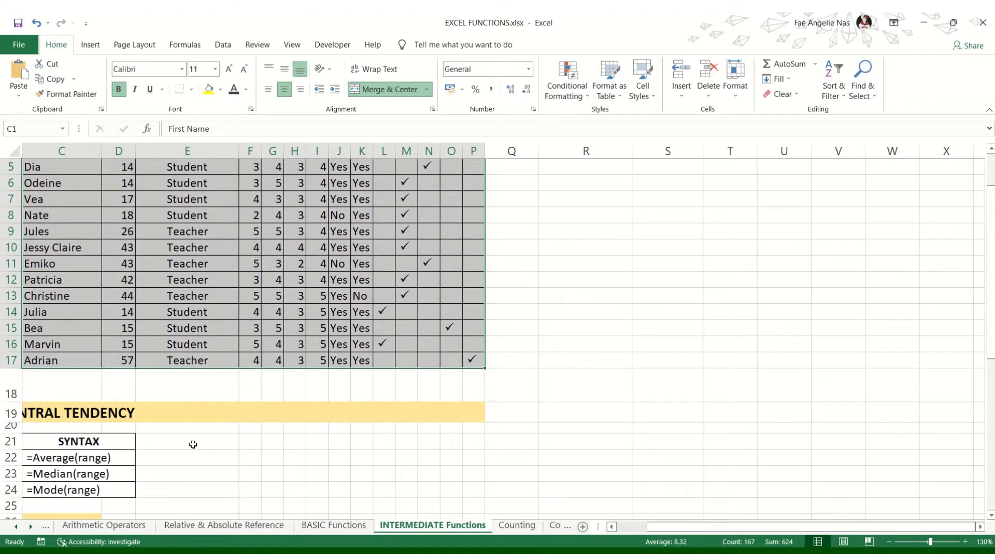
scroll(192, 447, down, 3)
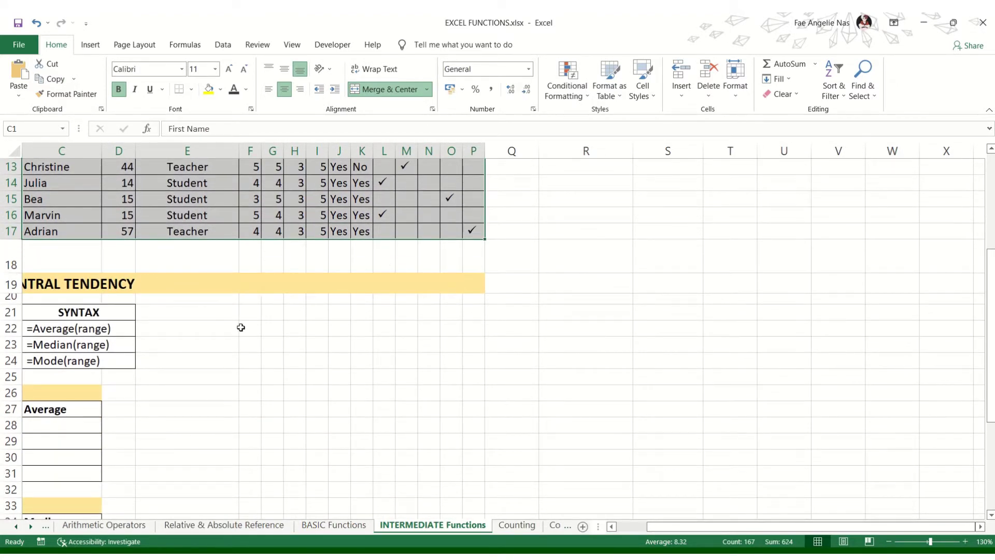
scroll(240, 327, up, 3)
click(259, 381)
scroll(259, 381, up, 2)
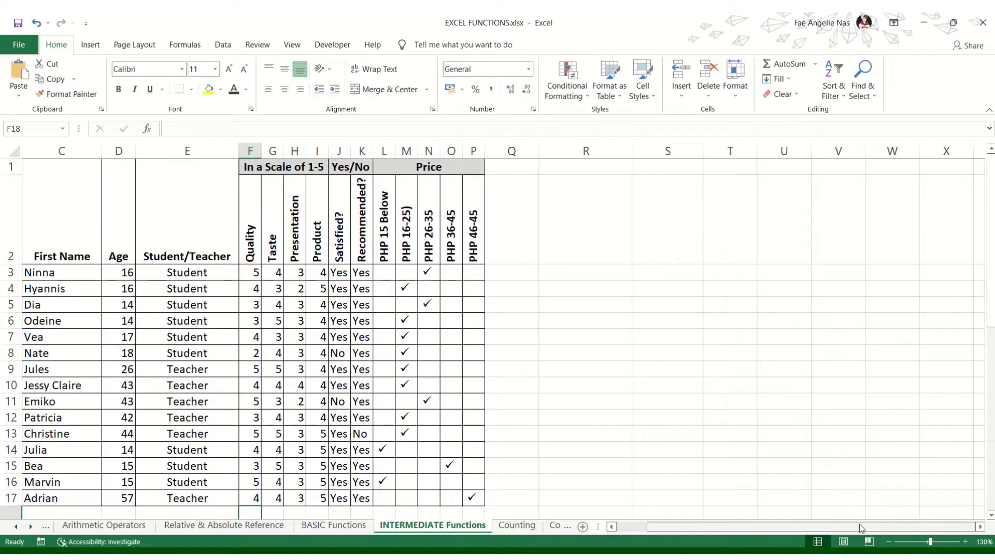
drag(868, 526, 838, 527)
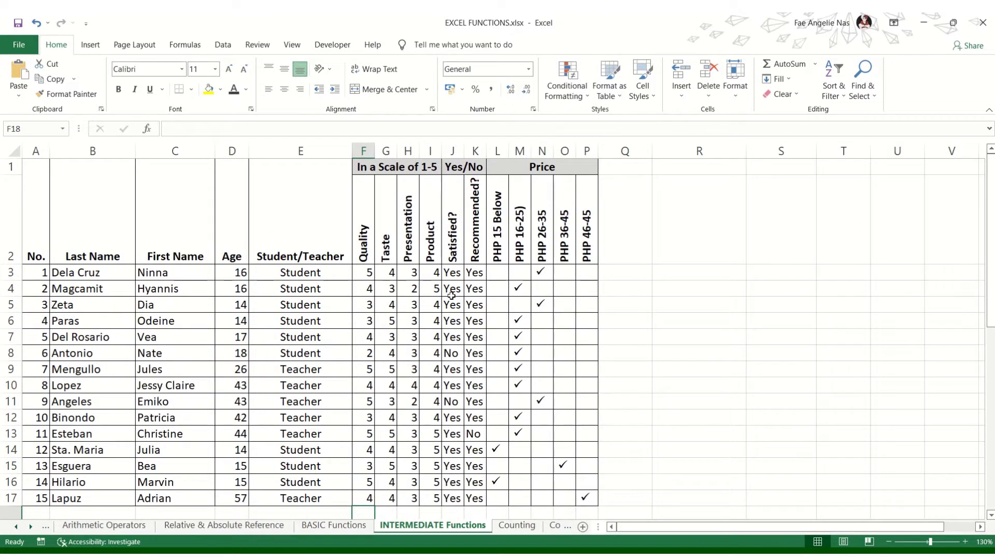
scroll(289, 346, down, 2)
scroll(290, 345, down, 2)
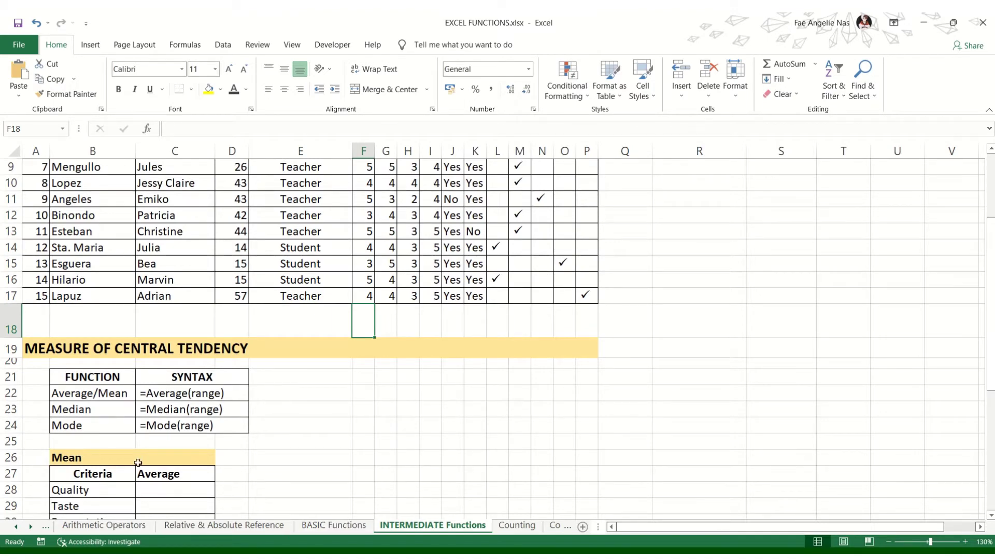
click(293, 397)
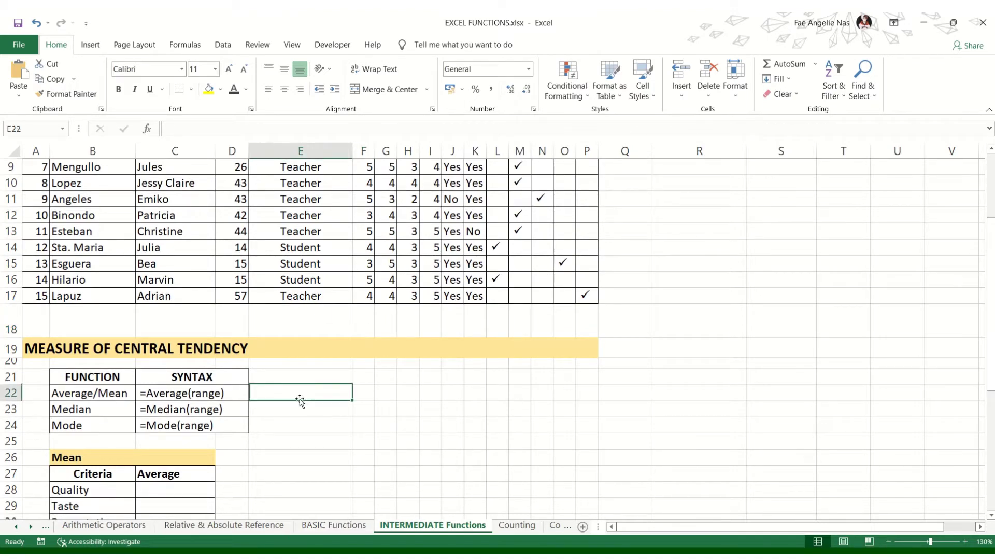
click(92, 396)
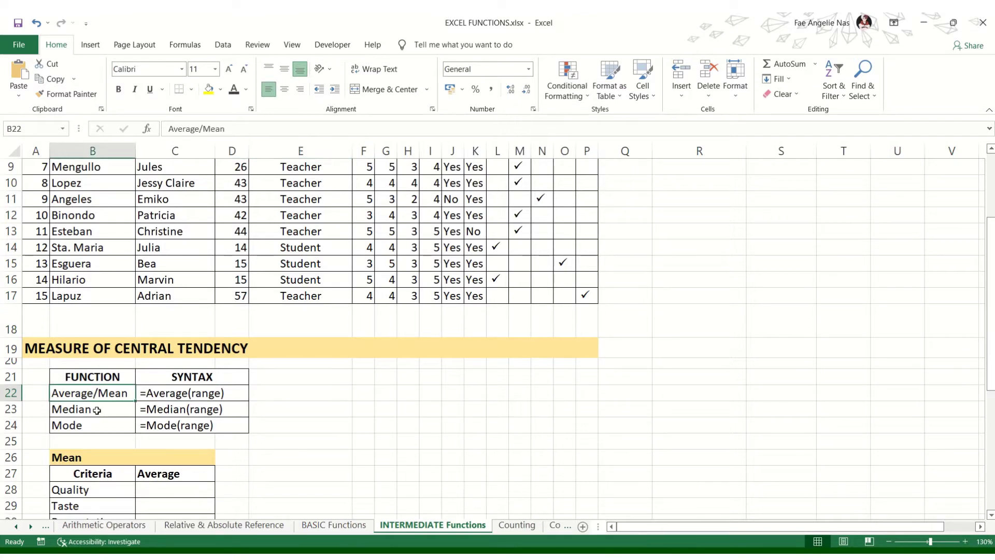
click(97, 410)
click(101, 423)
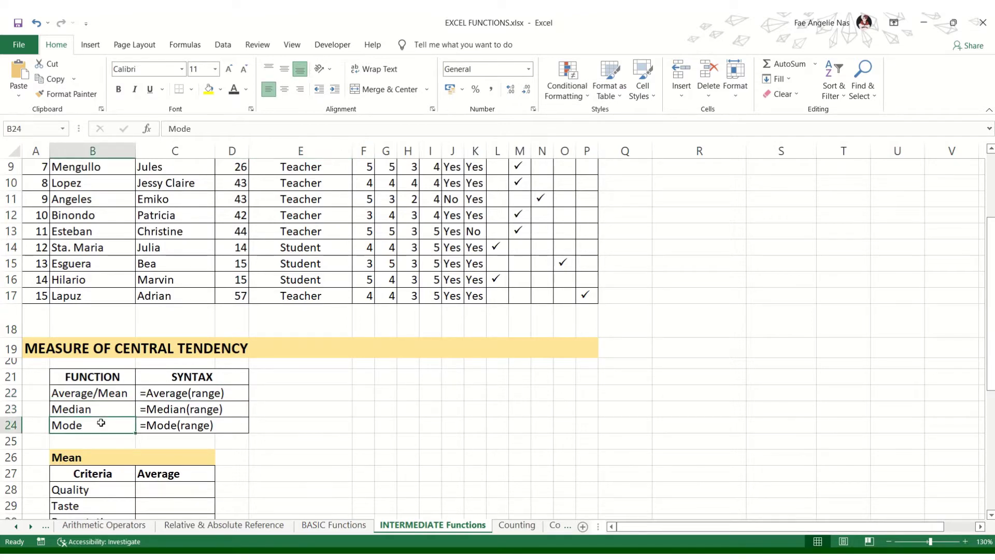
click(91, 393)
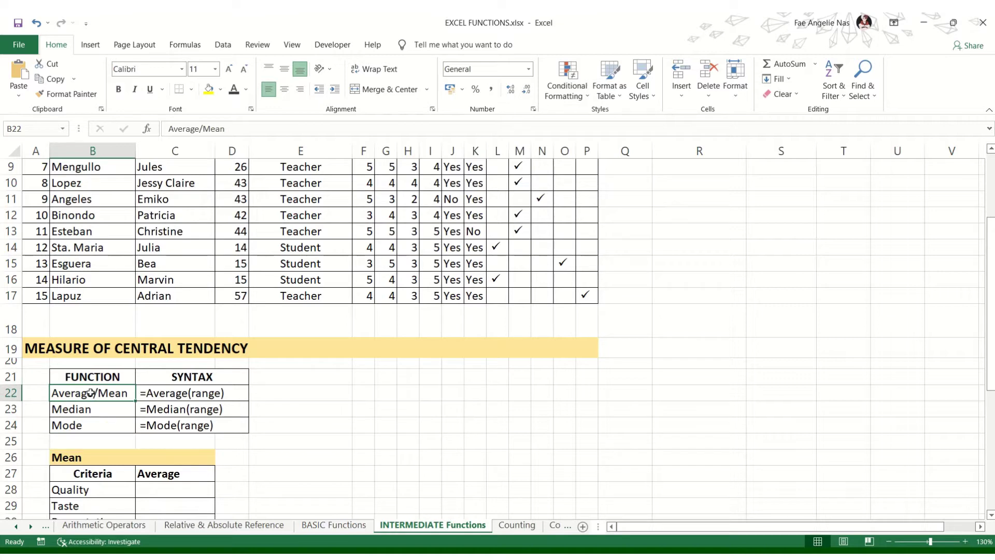
click(87, 409)
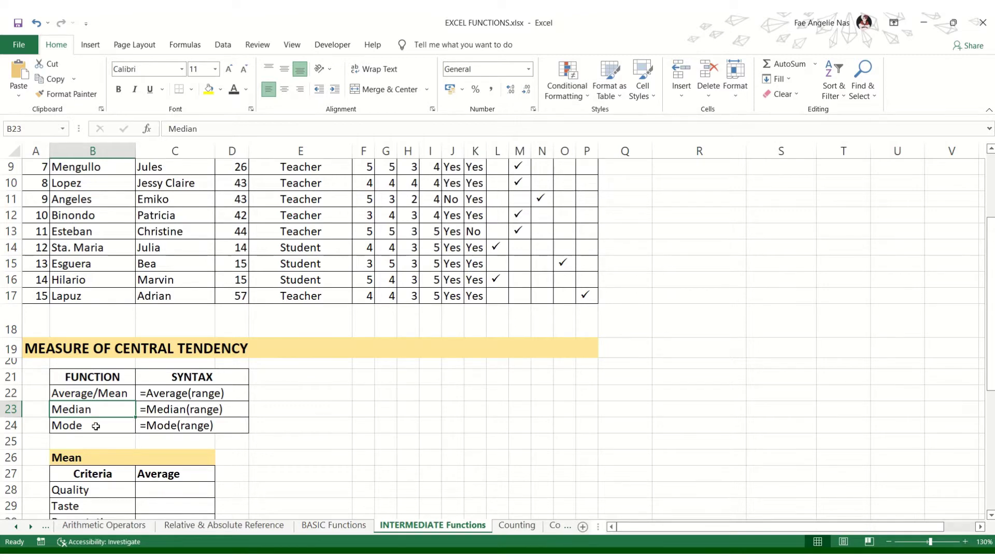
click(96, 424)
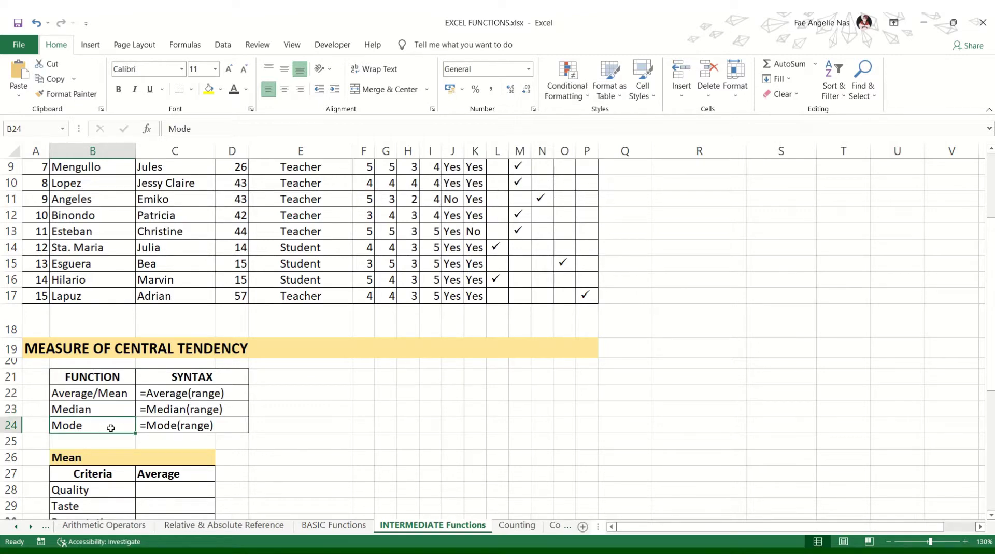
scroll(135, 455, down, 2)
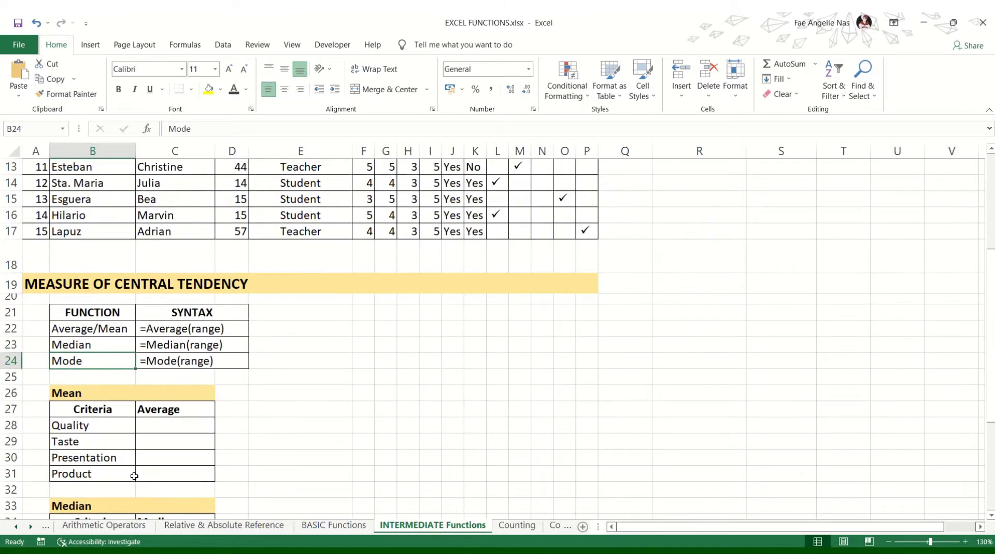
click(181, 424)
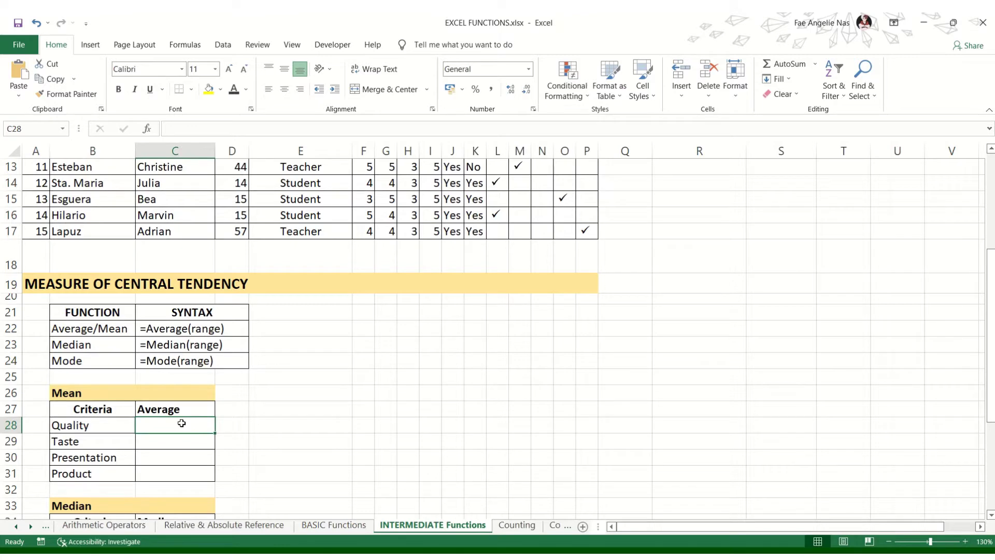
scroll(222, 428, up, 4)
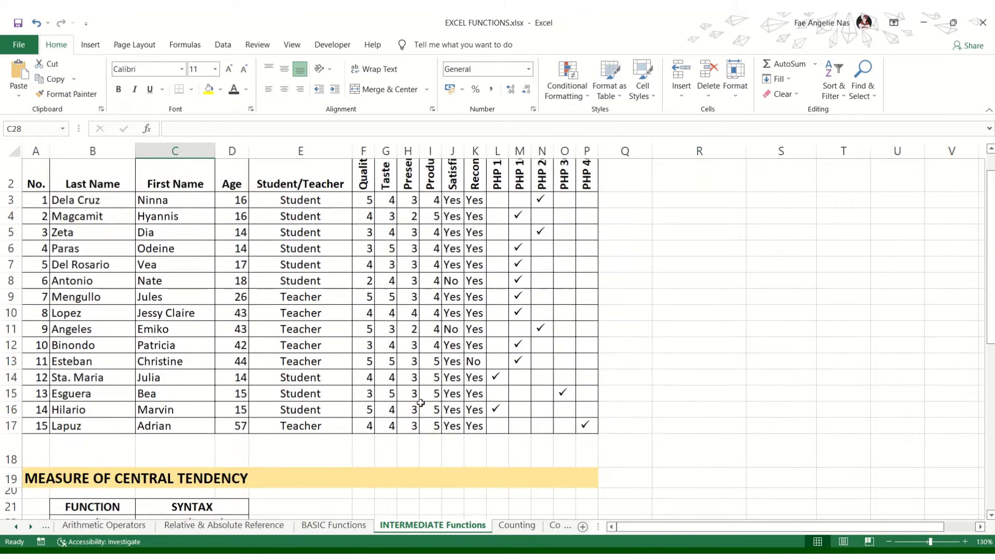
scroll(417, 404, up, 1)
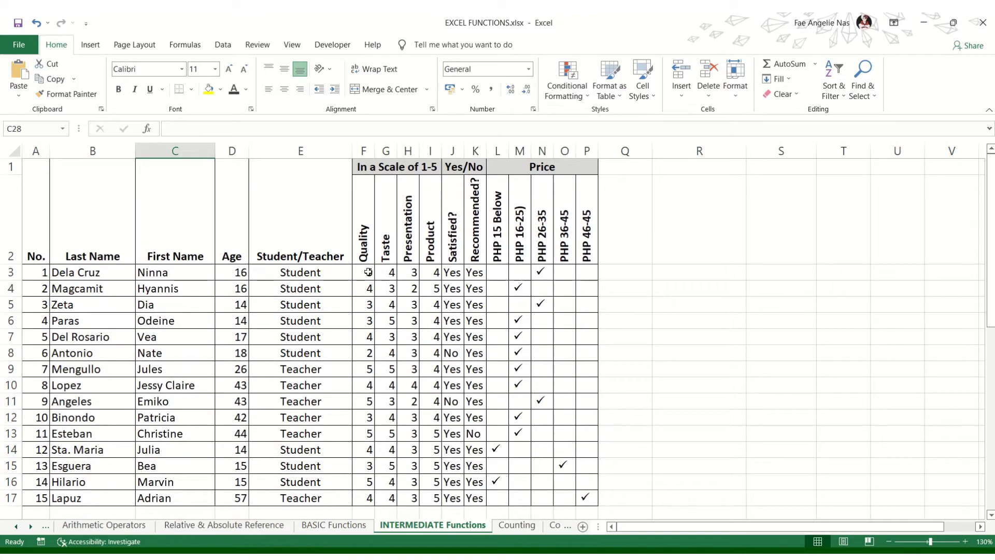
scroll(369, 270, down, 1)
scroll(364, 217, up, 2)
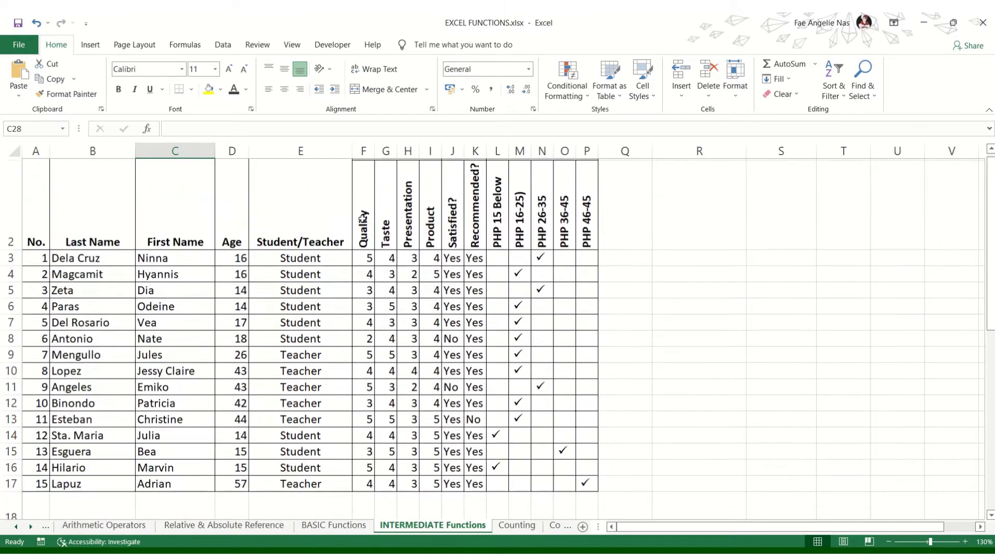
click(361, 149)
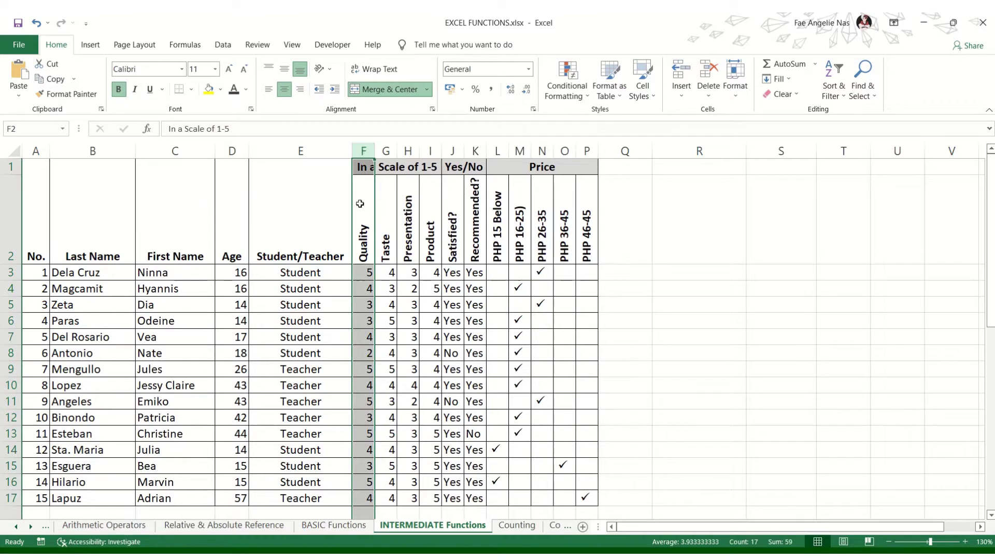
scroll(353, 304, down, 3)
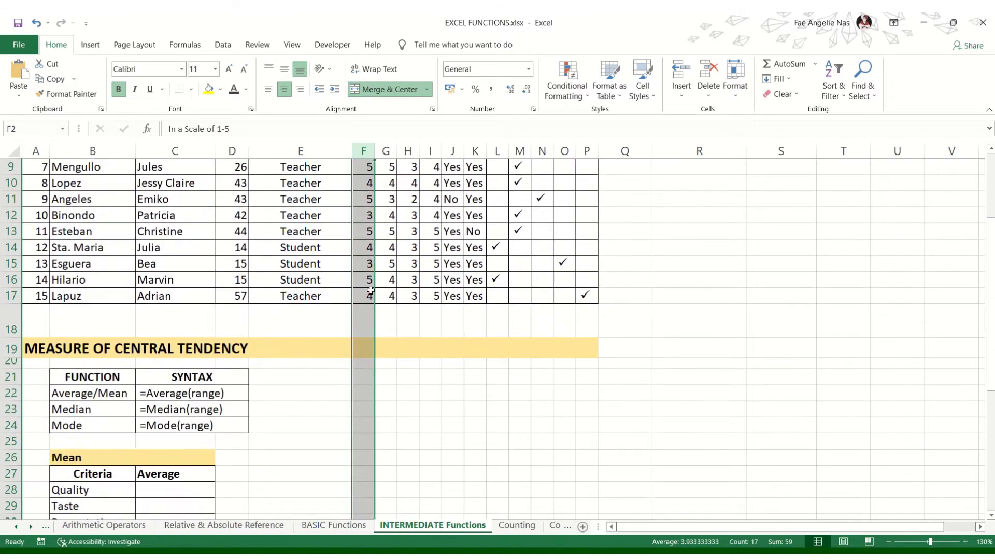
click(370, 295)
scroll(370, 294, up, 3)
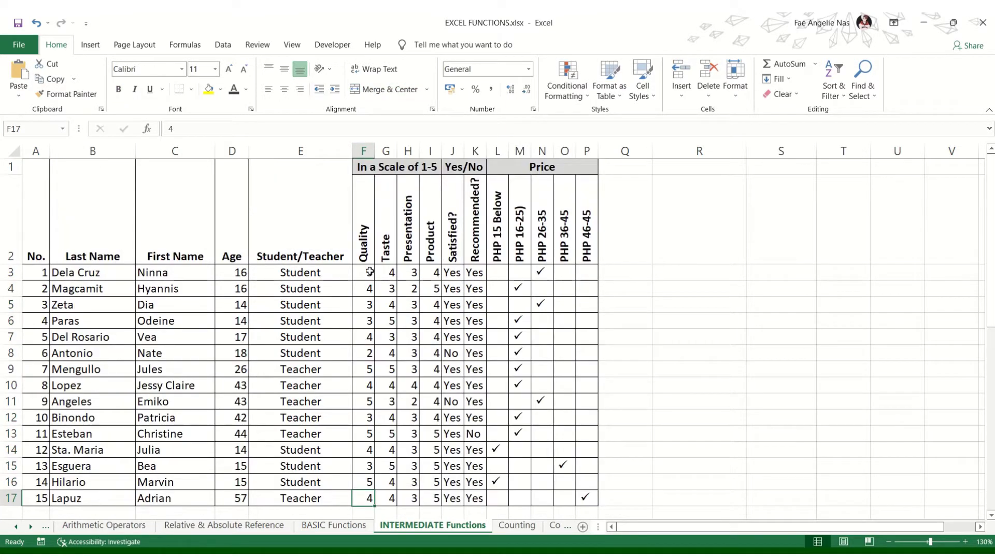
click(370, 272)
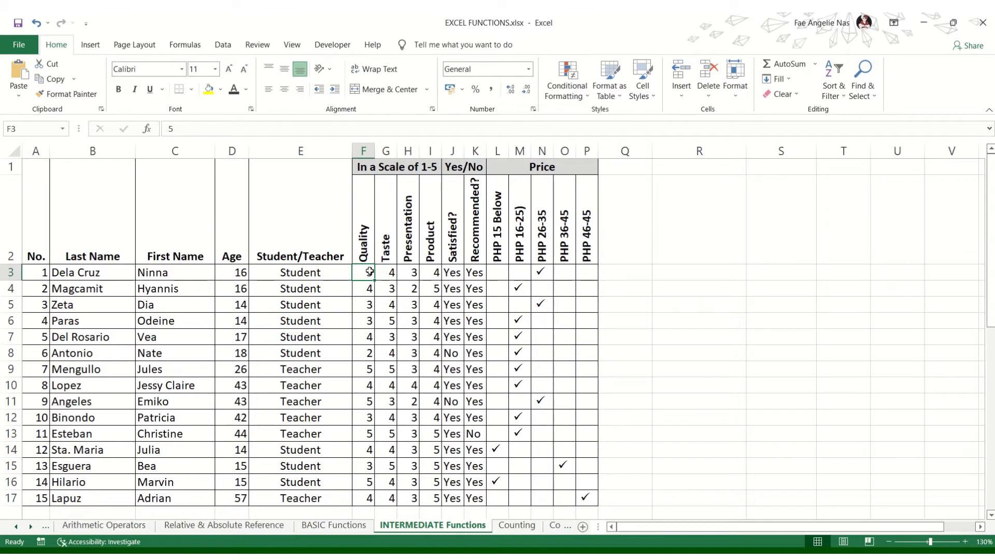
drag(369, 271, 362, 496)
scroll(361, 496, down, 2)
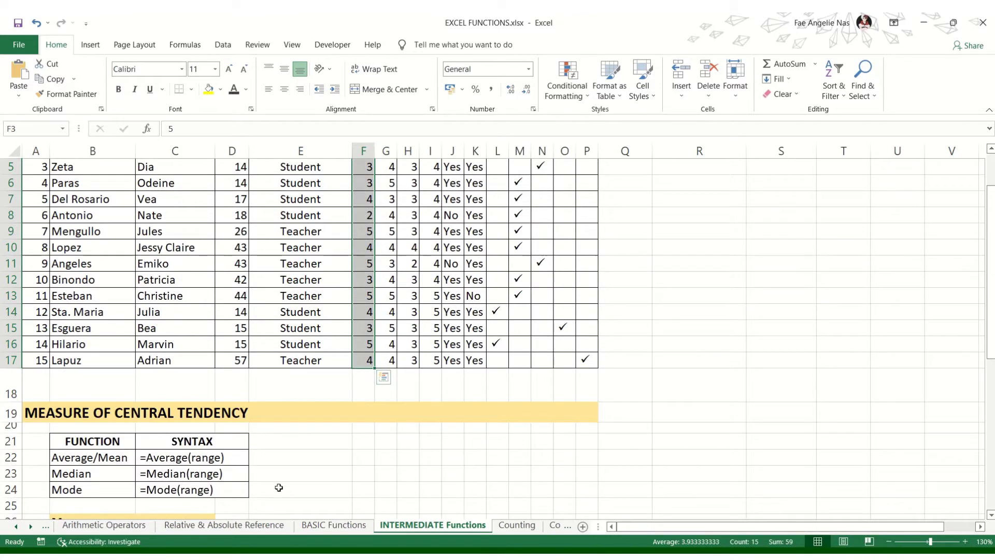
scroll(181, 461, down, 3)
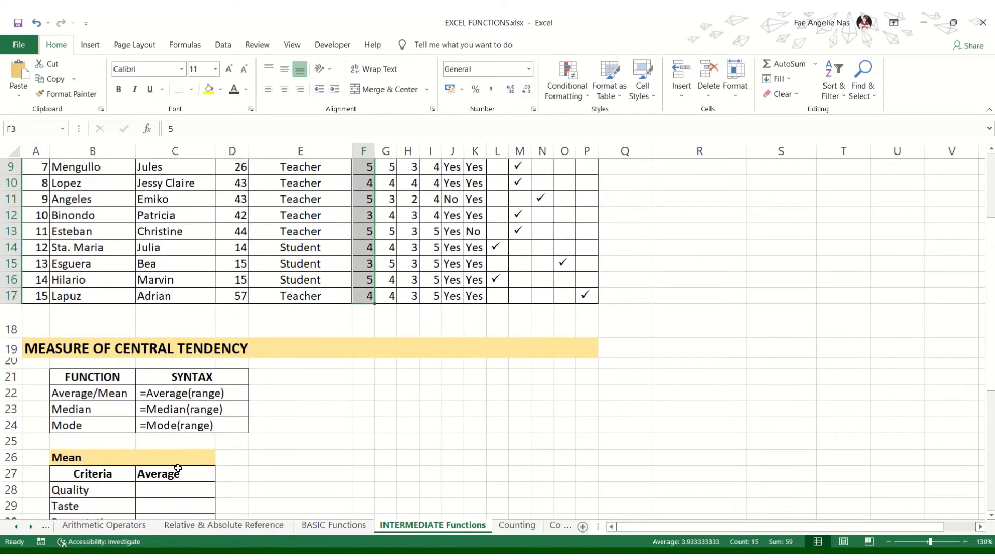
click(178, 424)
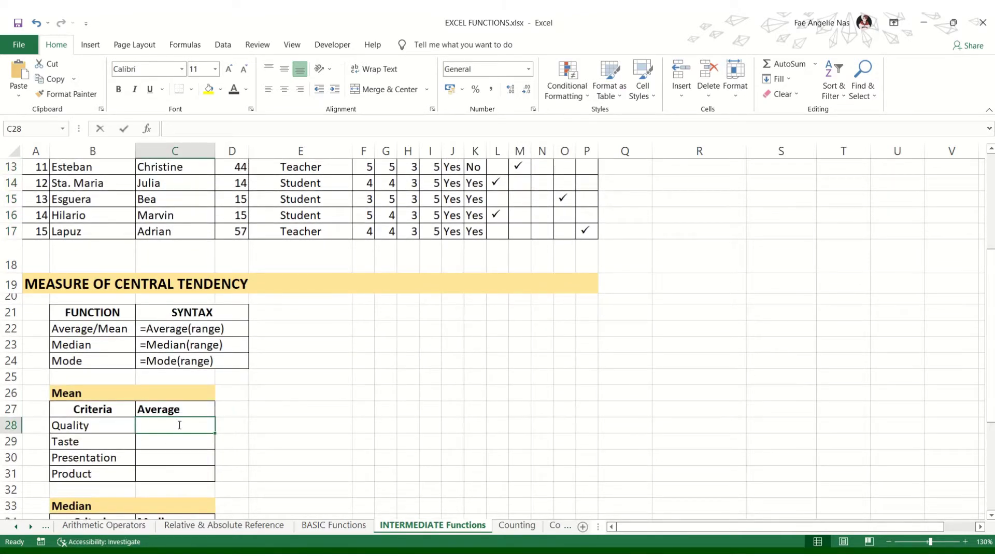
Enter =AVERAGE(F3:F17) in C28 so the Quality mean shows 3.933333333.
text(=)
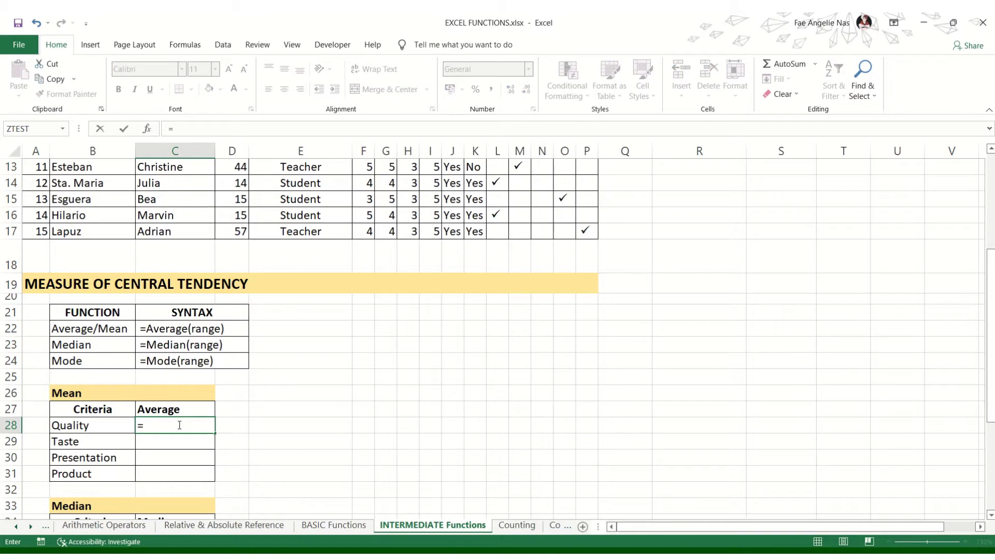
text(avera)
text(ge)
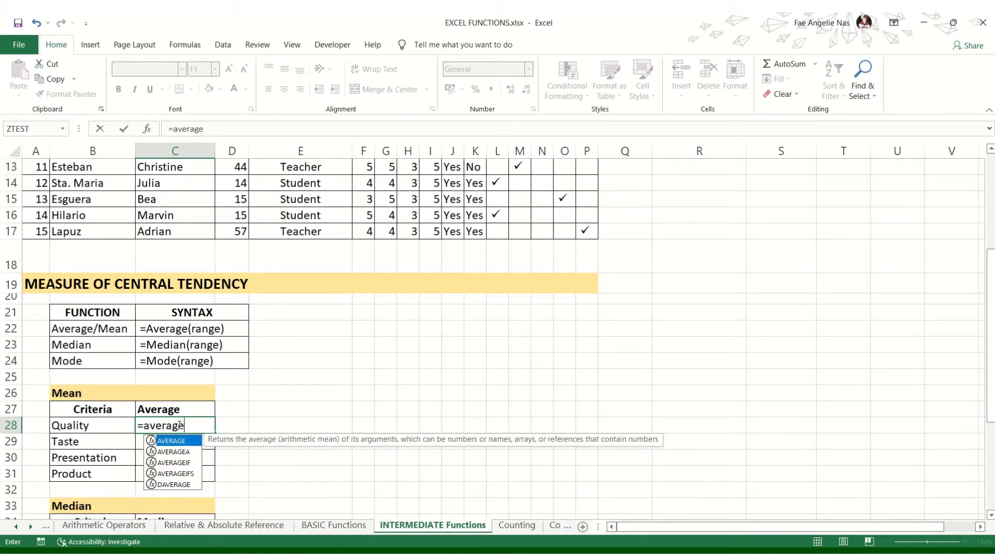
text(()
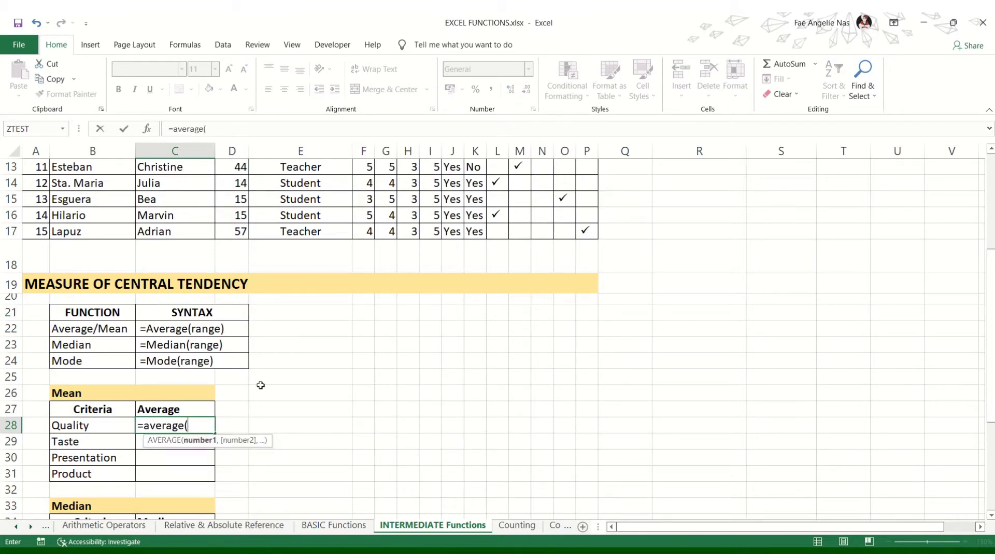
scroll(267, 368, up, 4)
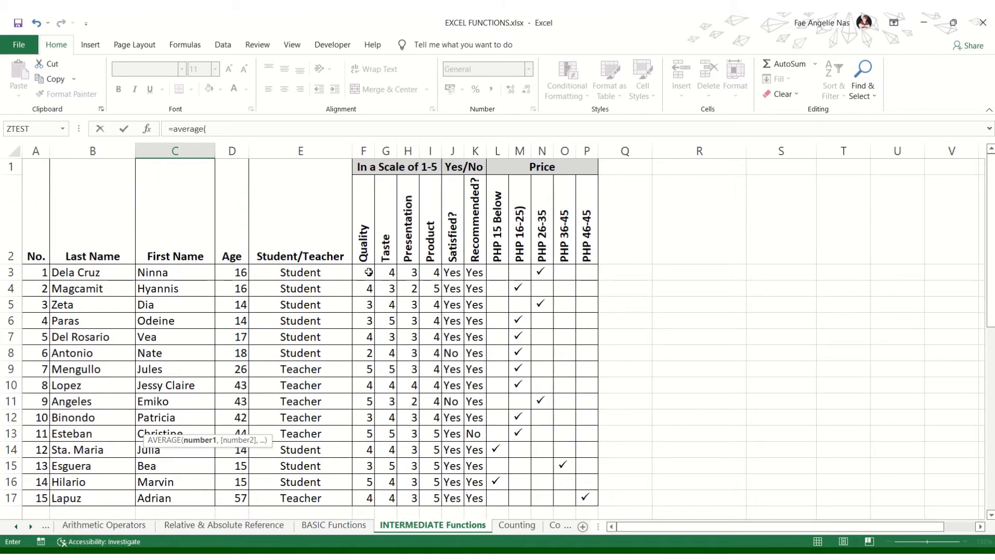
drag(368, 272, 368, 499)
scroll(368, 499, down, 2)
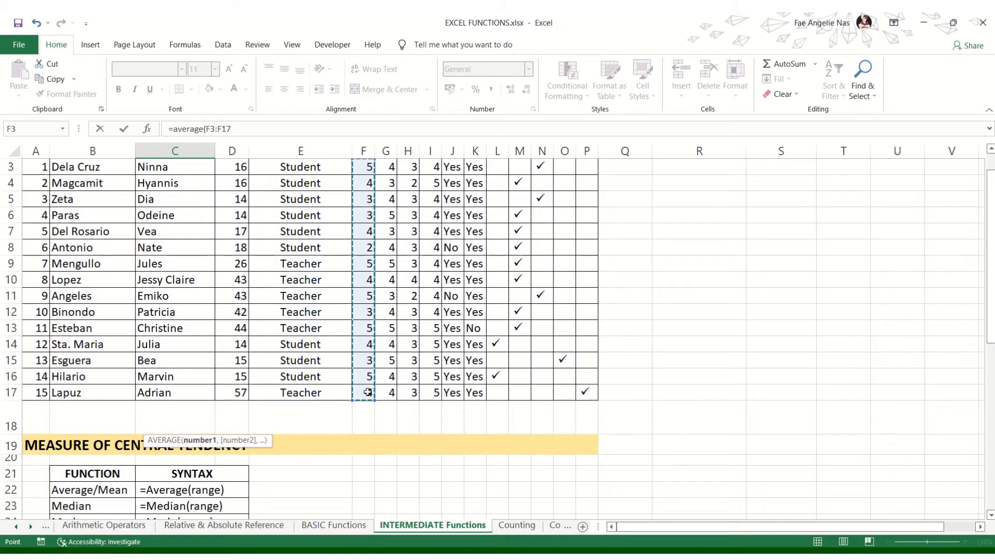
text())
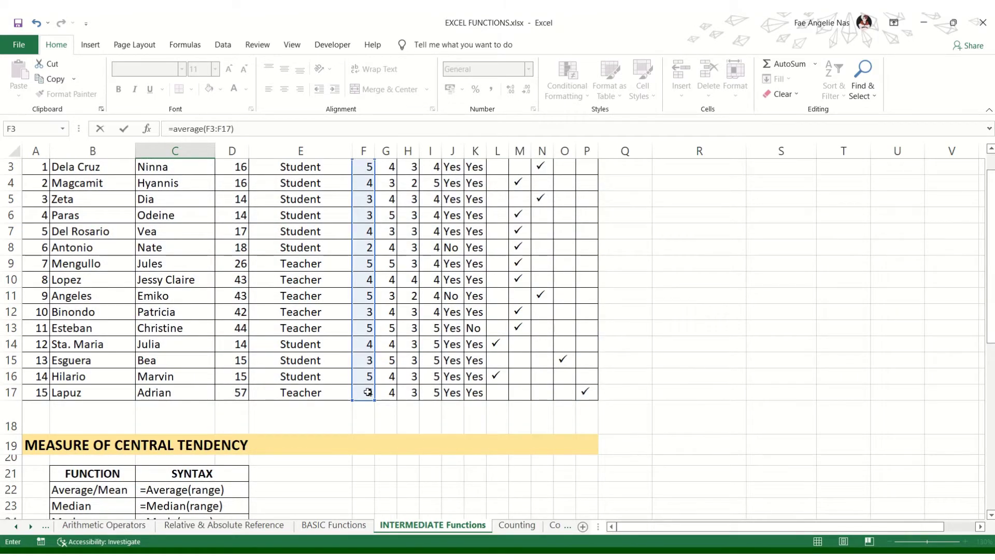
key(Return)
scroll(366, 391, down, 2)
scroll(326, 375, down, 1)
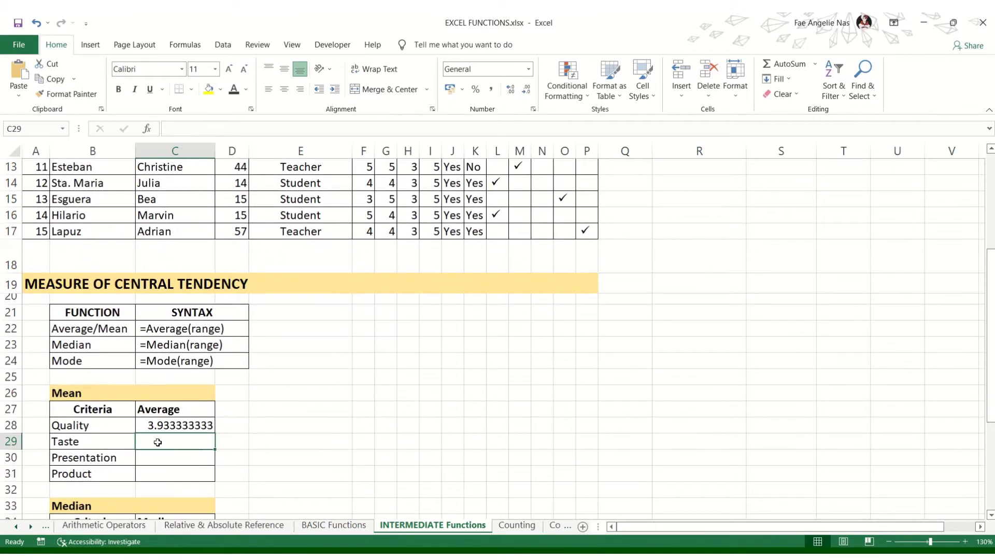
click(173, 423)
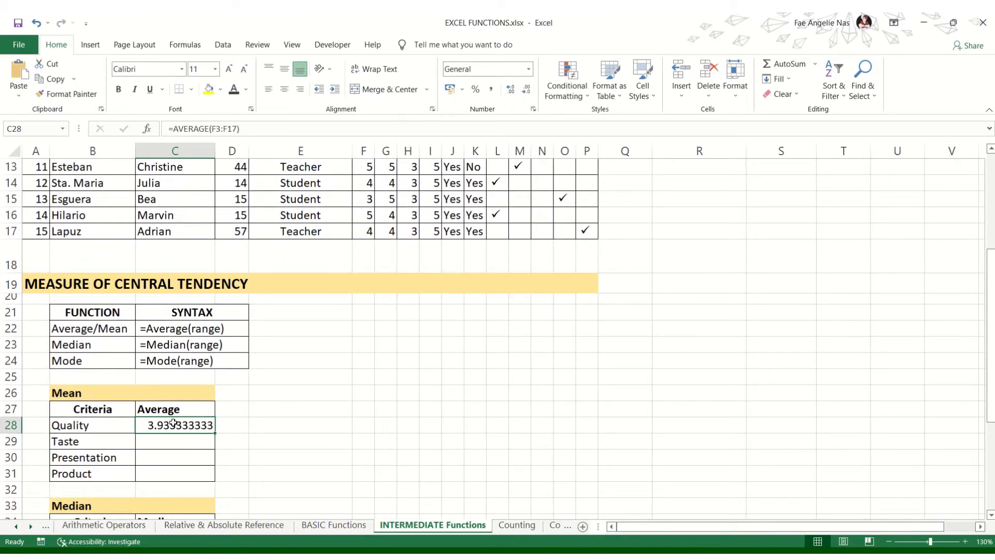
scroll(313, 398, up, 4)
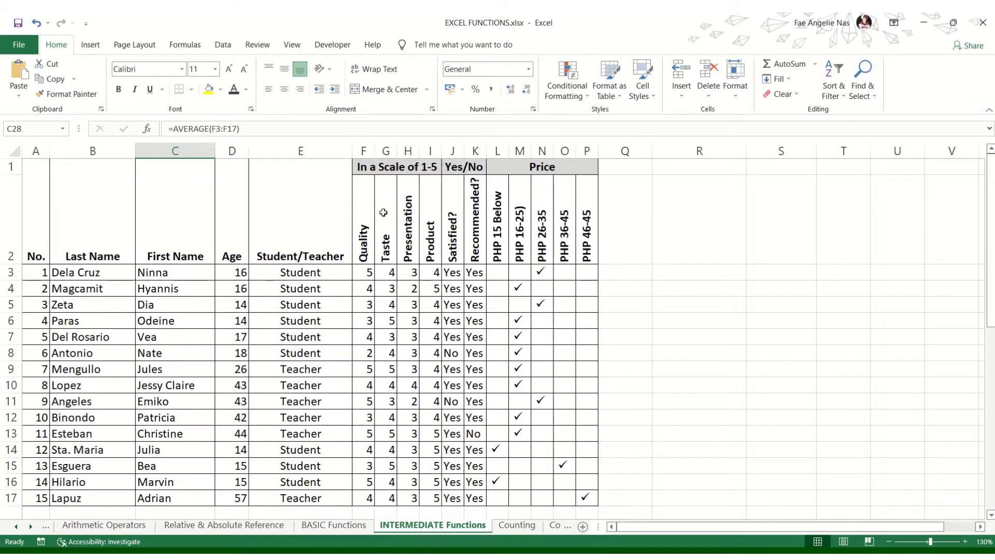
scroll(358, 333, down, 4)
scroll(358, 332, down, 2)
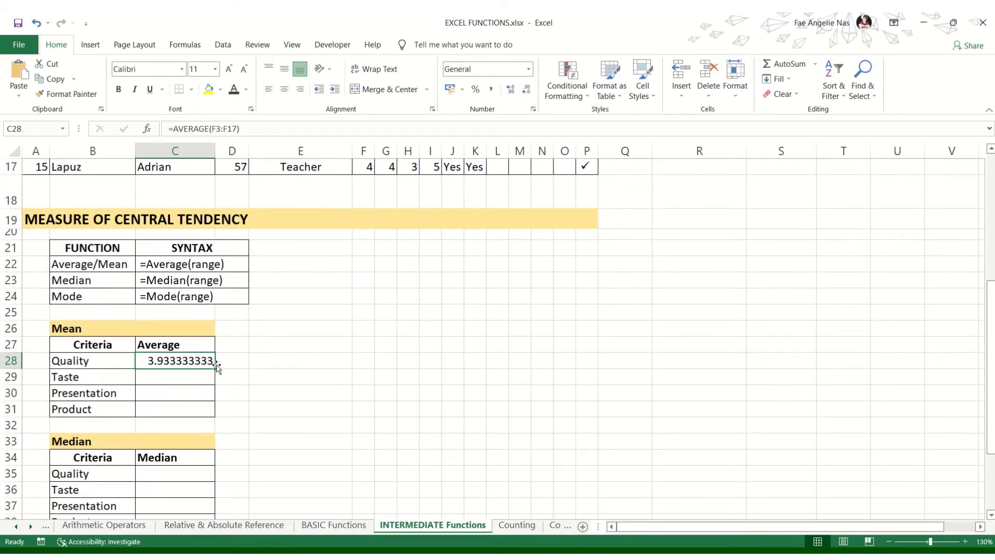
click(313, 357)
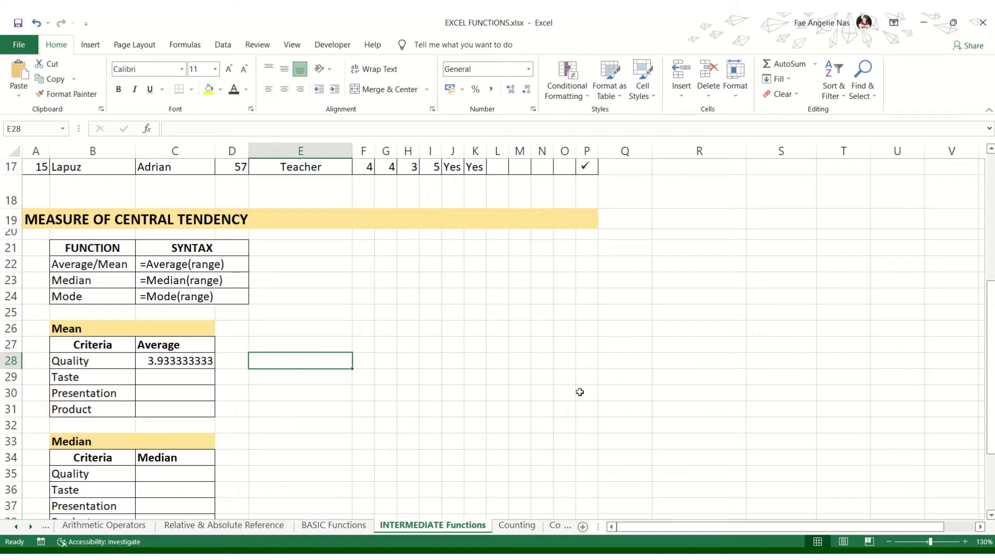
click(188, 358)
click(170, 377)
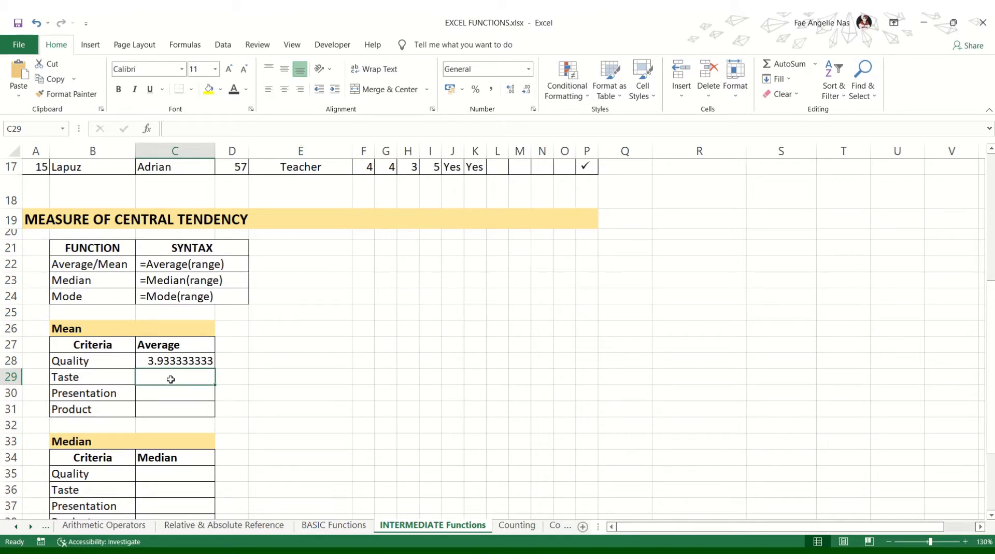
Enter =AVERAGE(G3:G17) in C29 so the Taste mean shows 4.066666667.
text(=)
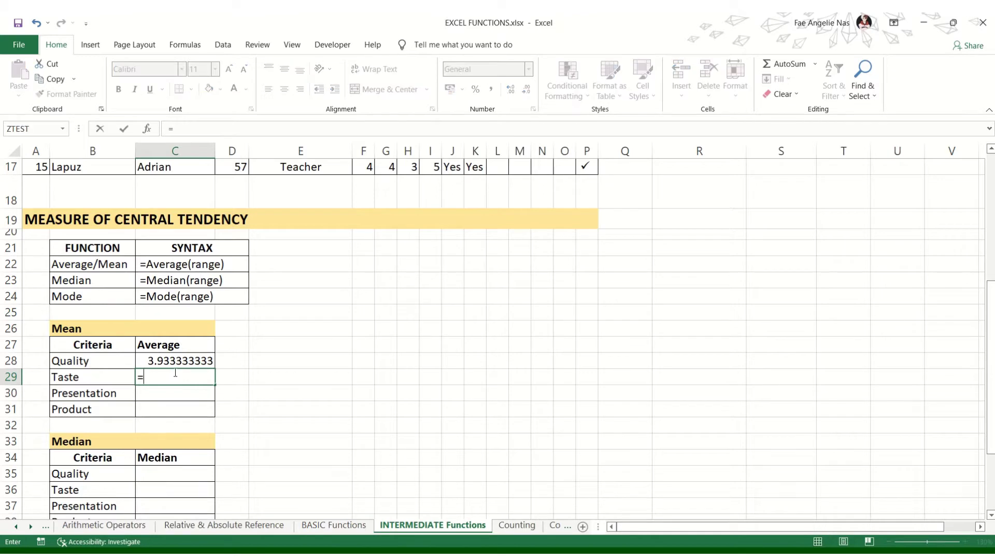
text(ave)
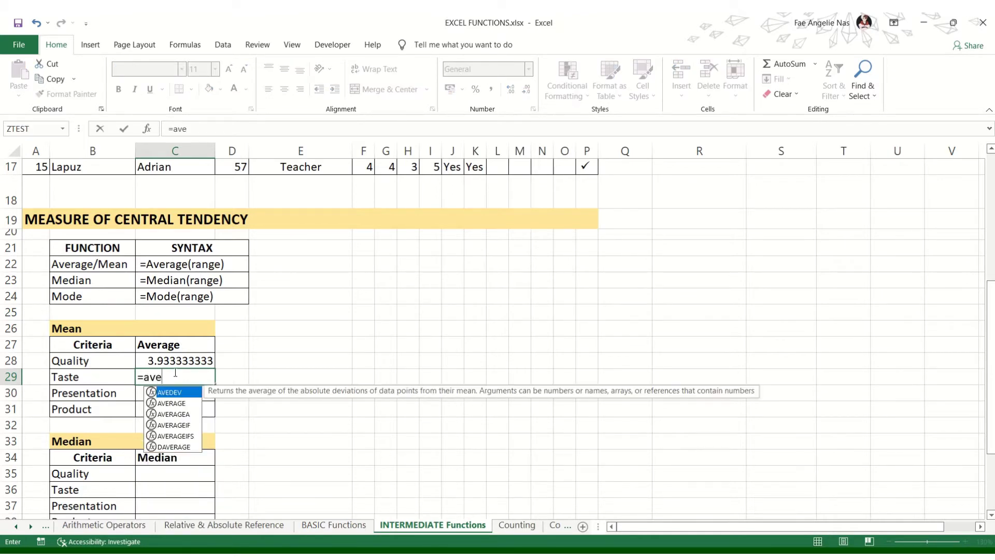
text(rage()
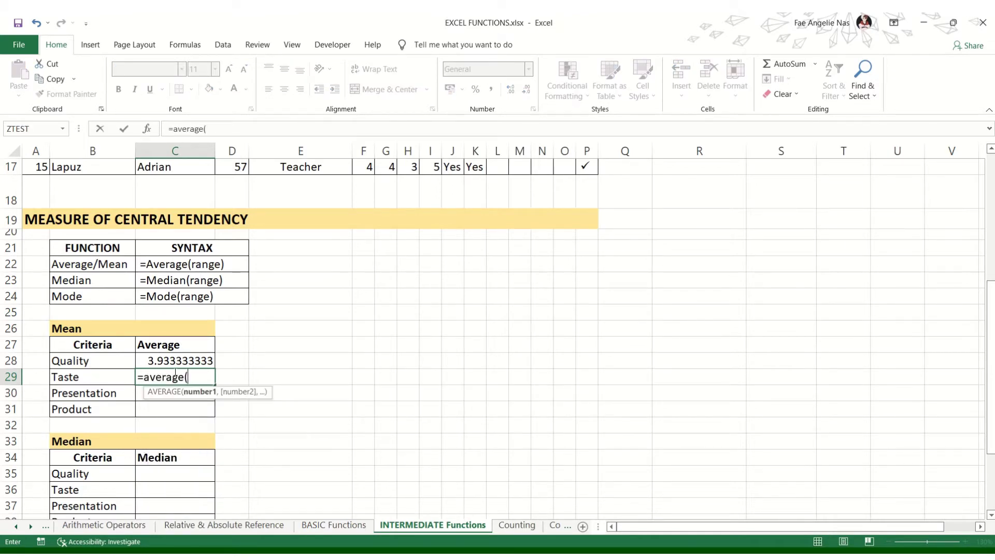
scroll(404, 343, up, 5)
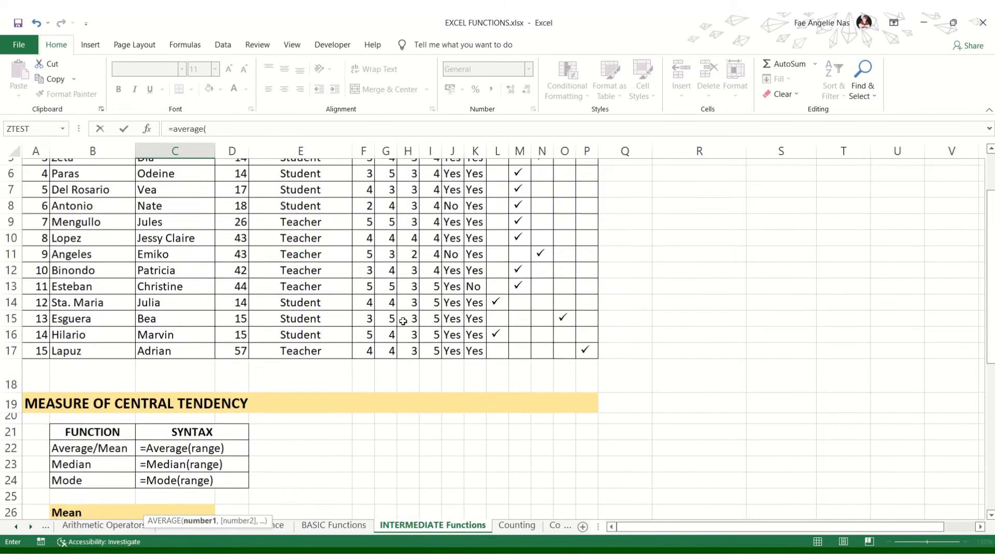
scroll(404, 321, up, 1)
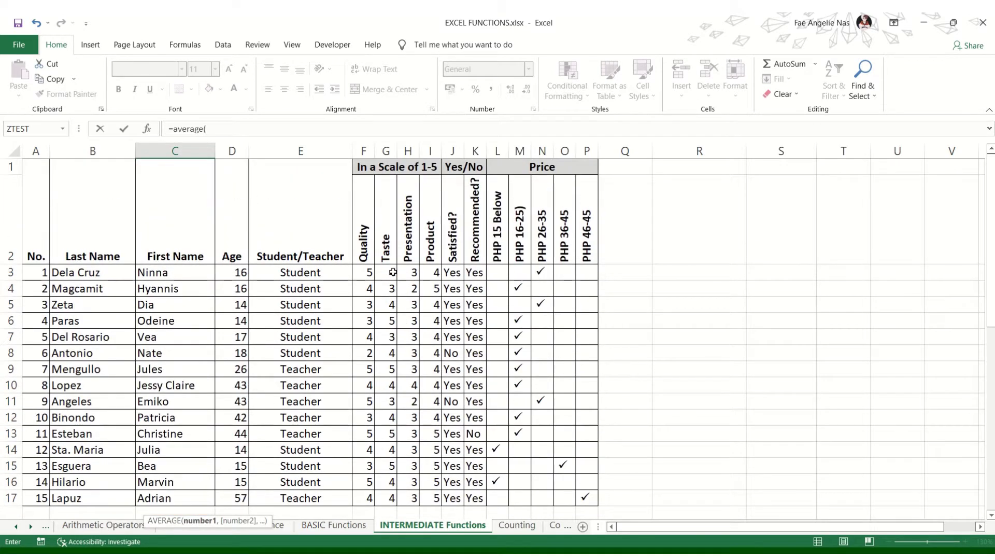
drag(389, 272, 383, 396)
text())
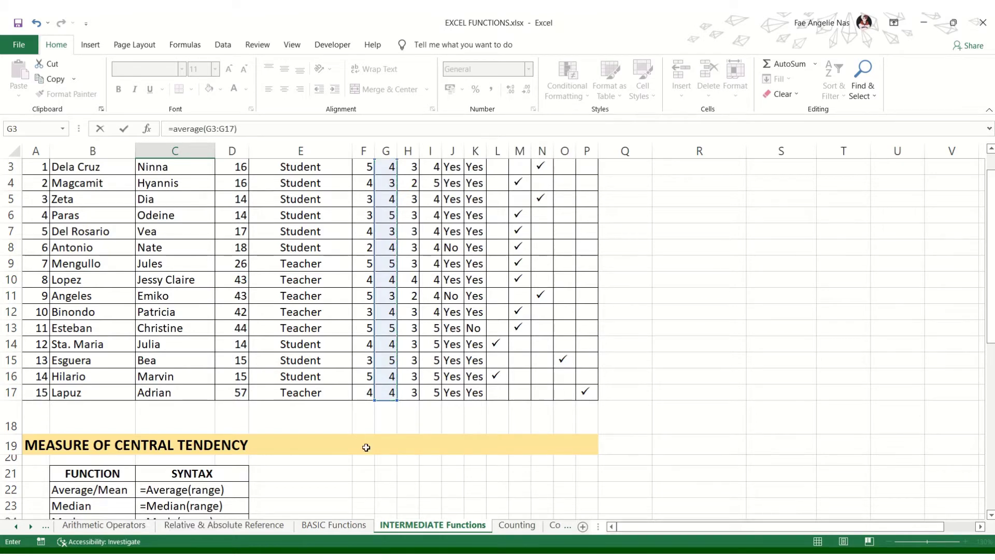
scroll(367, 446, down, 3)
key(Return)
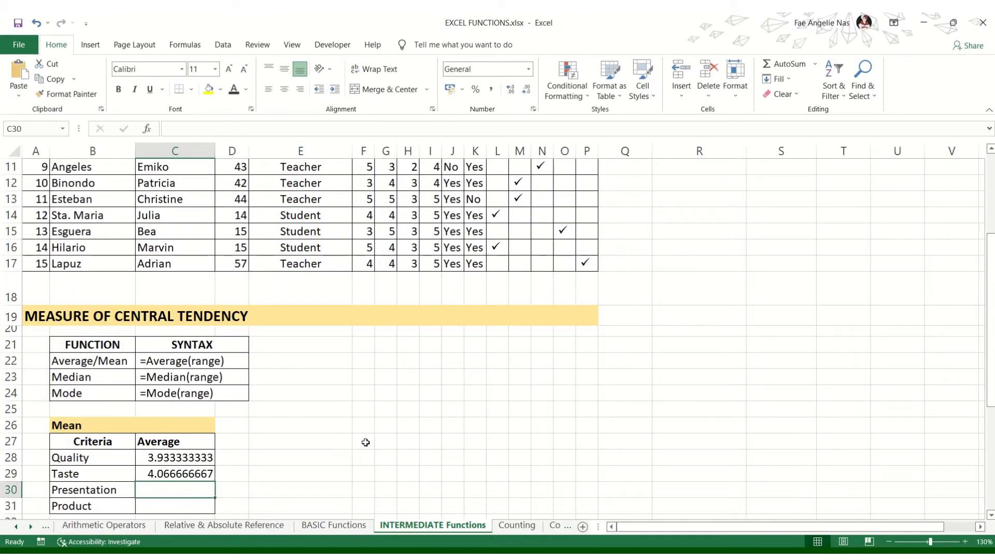
click(178, 477)
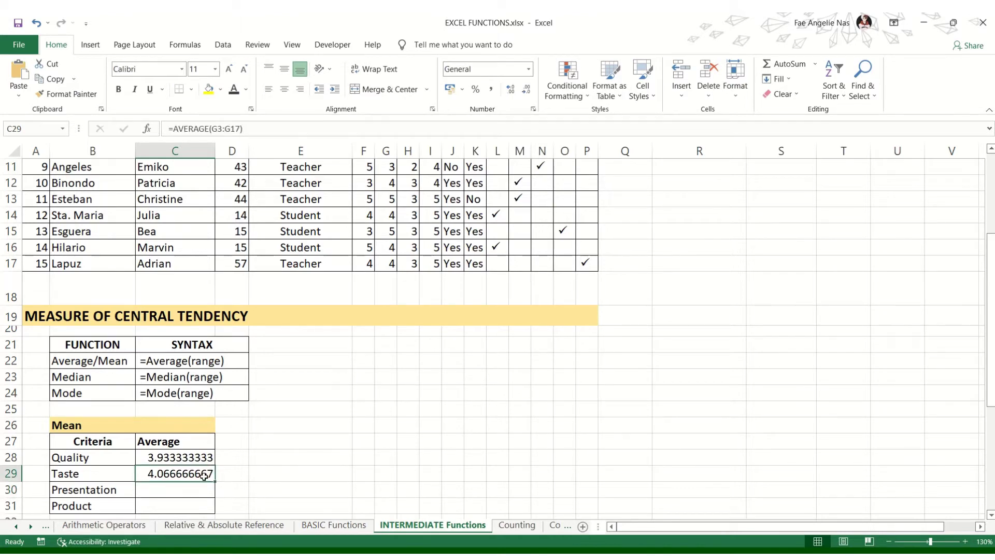
scroll(426, 282, up, 1)
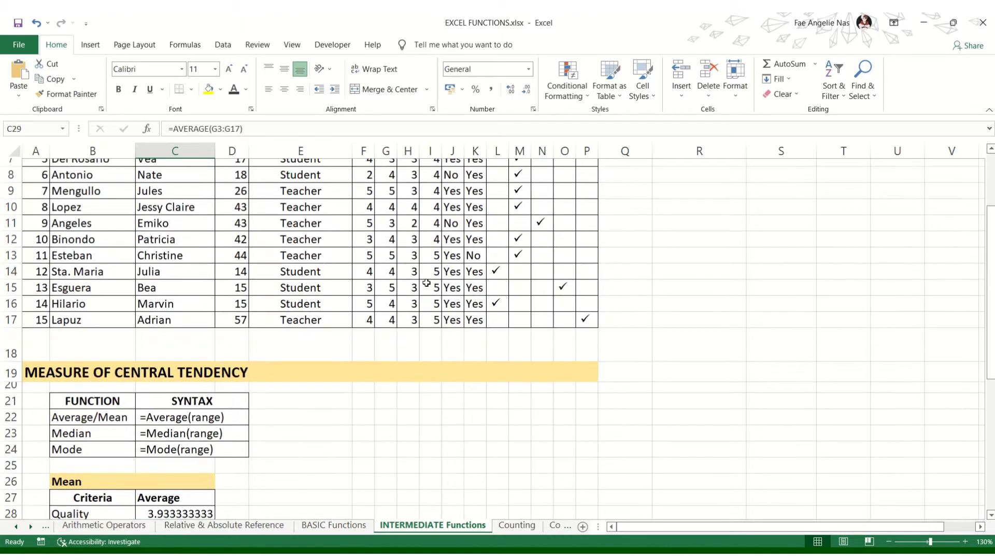
scroll(426, 283, up, 2)
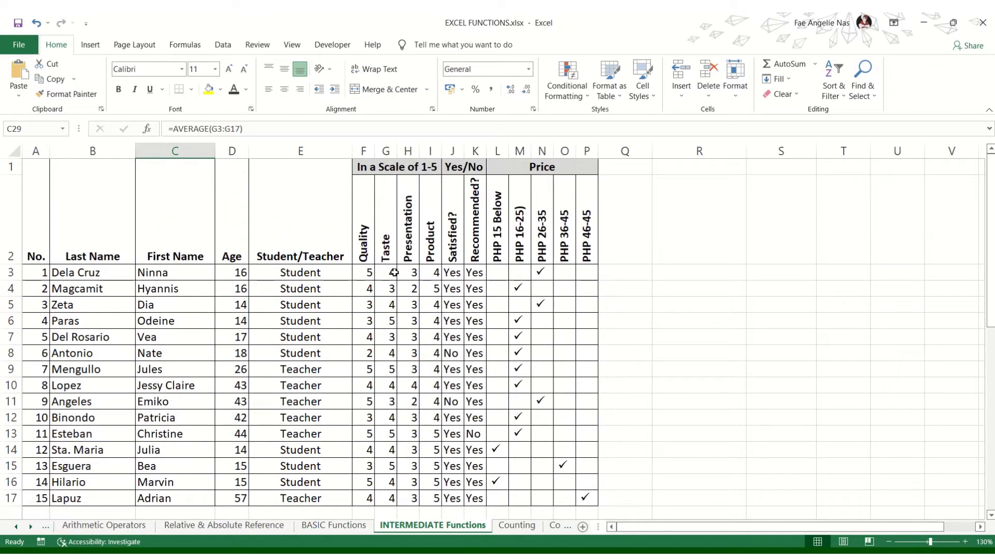
scroll(344, 413, down, 7)
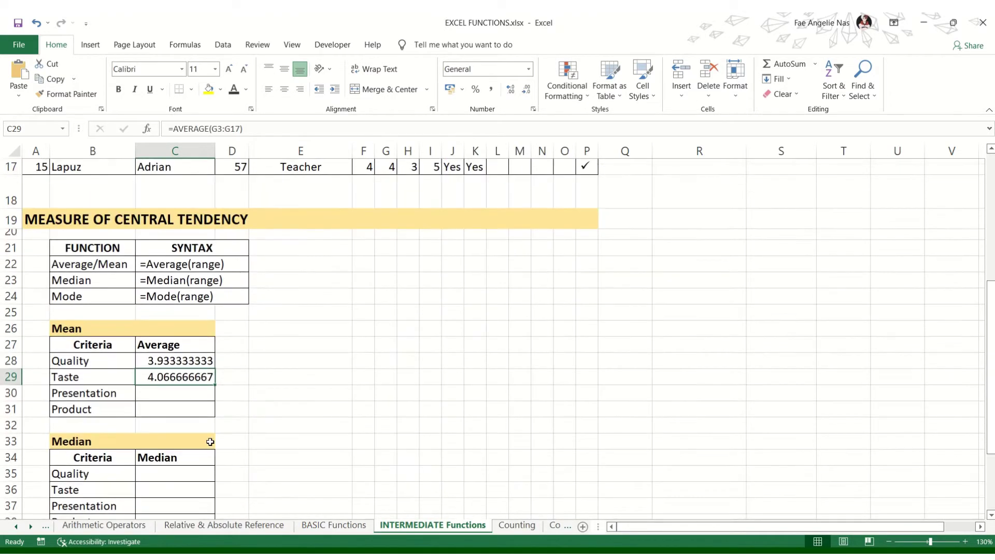
click(158, 315)
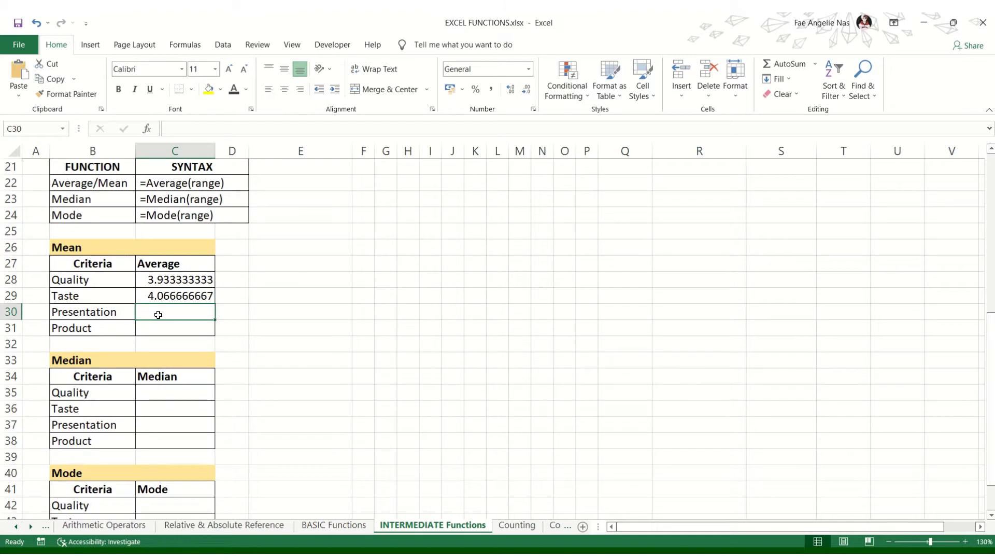
click(166, 332)
scroll(169, 329, down, 2)
click(193, 330)
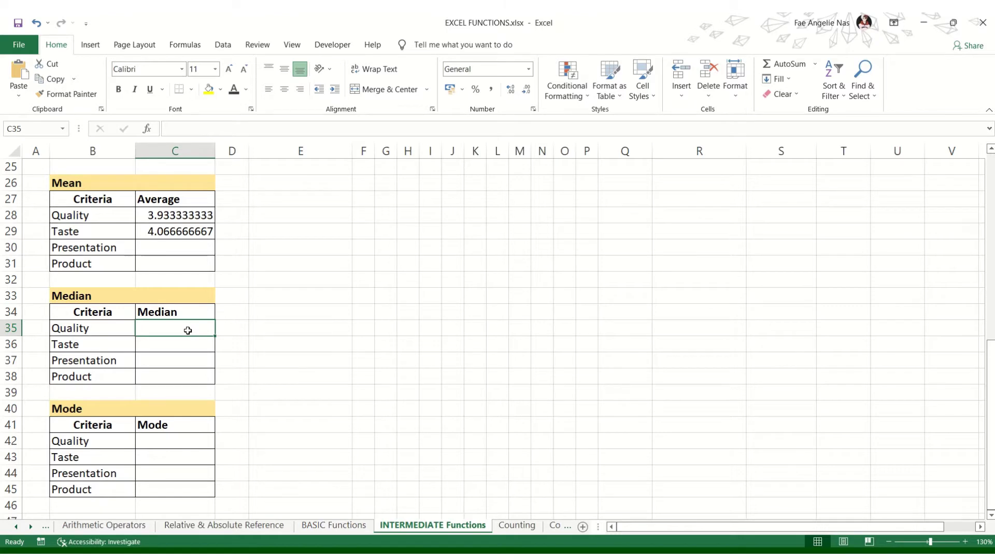
Enter =MEDIAN(F3:F17) in C35 so the Quality median shows 4.
text(=)
scroll(176, 333, up, 1)
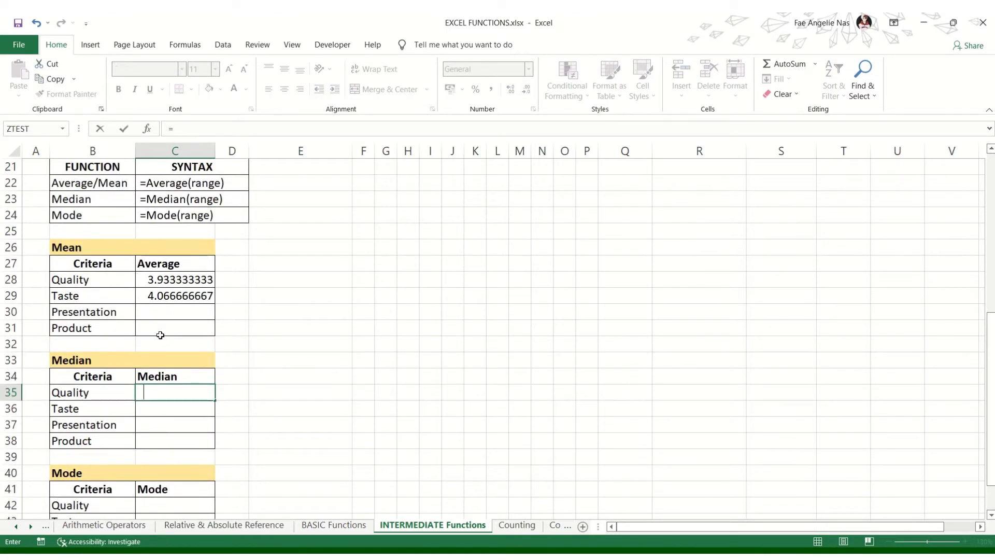
text(median)
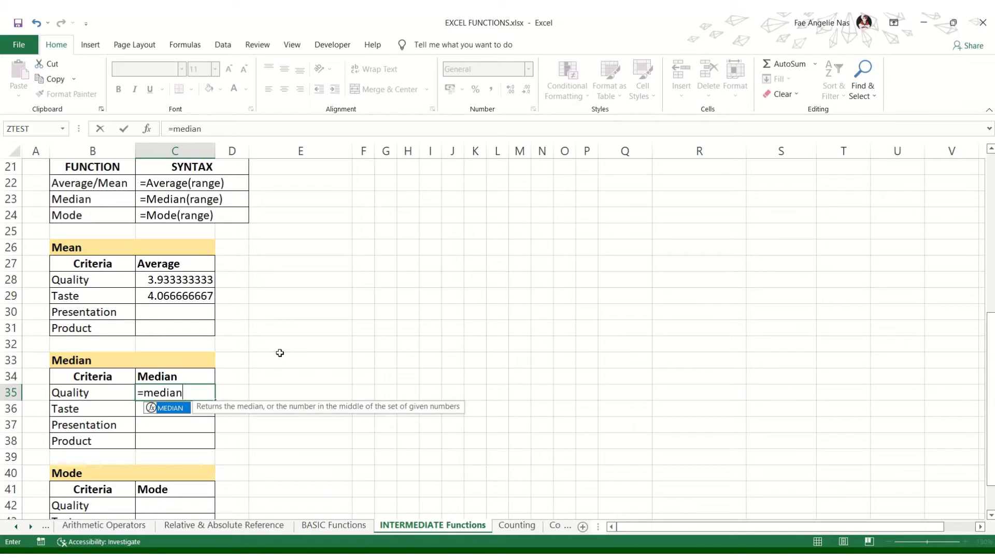
text(()
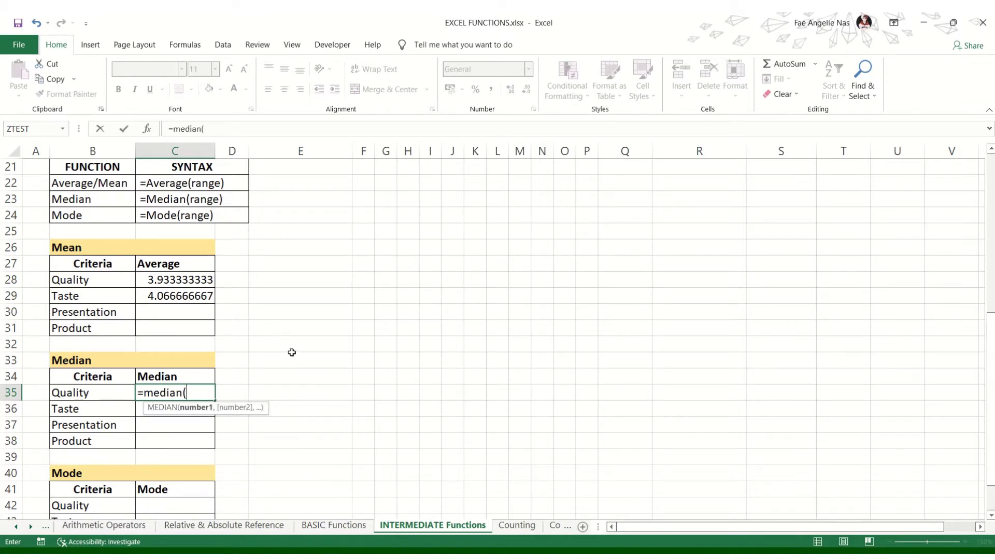
scroll(291, 357, up, 2)
scroll(291, 362, up, 5)
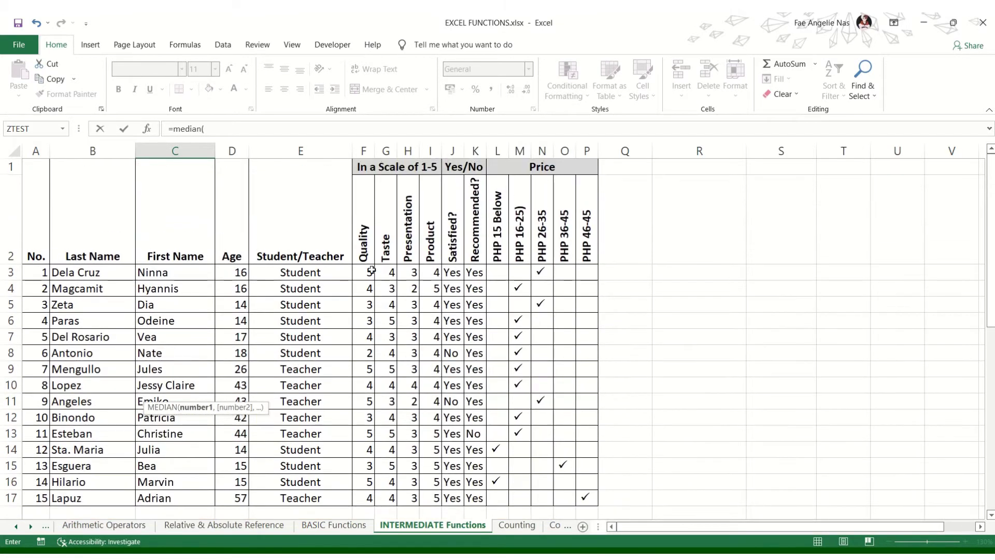
drag(366, 272, 361, 499)
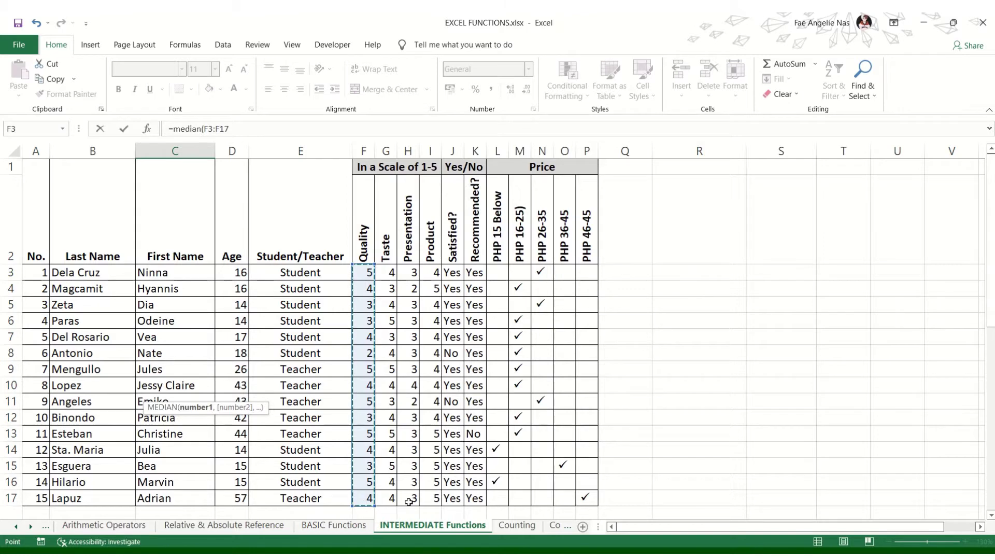
scroll(393, 461, down, 3)
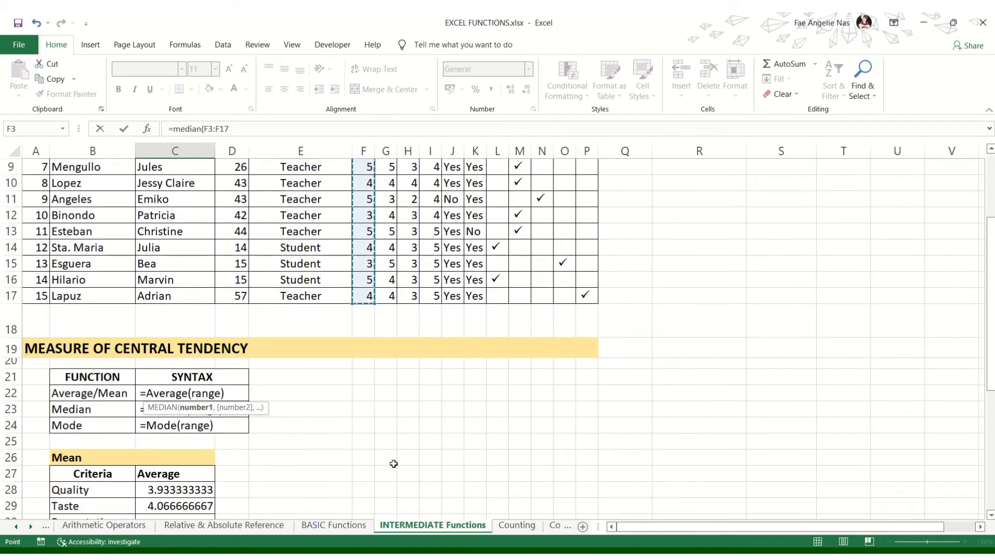
scroll(256, 496, down, 4)
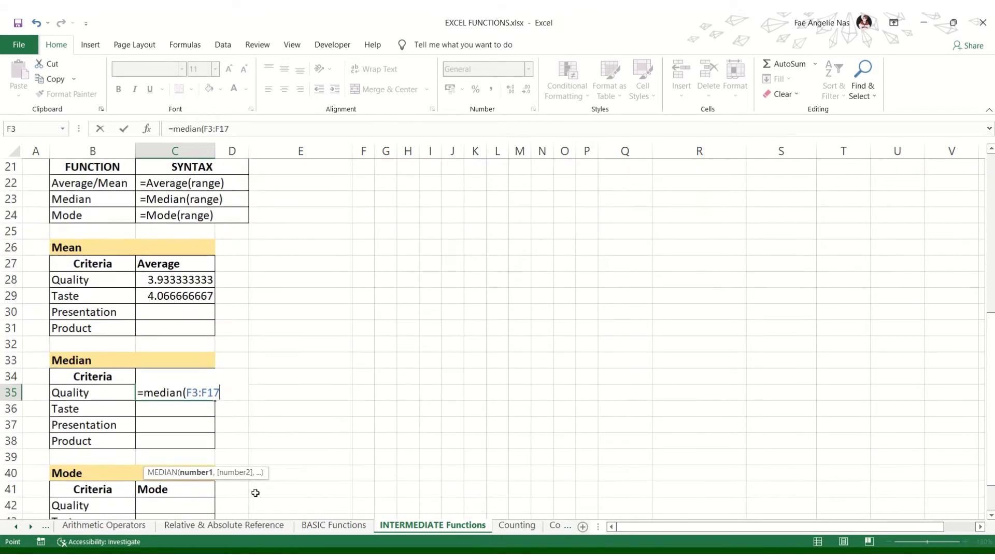
text())
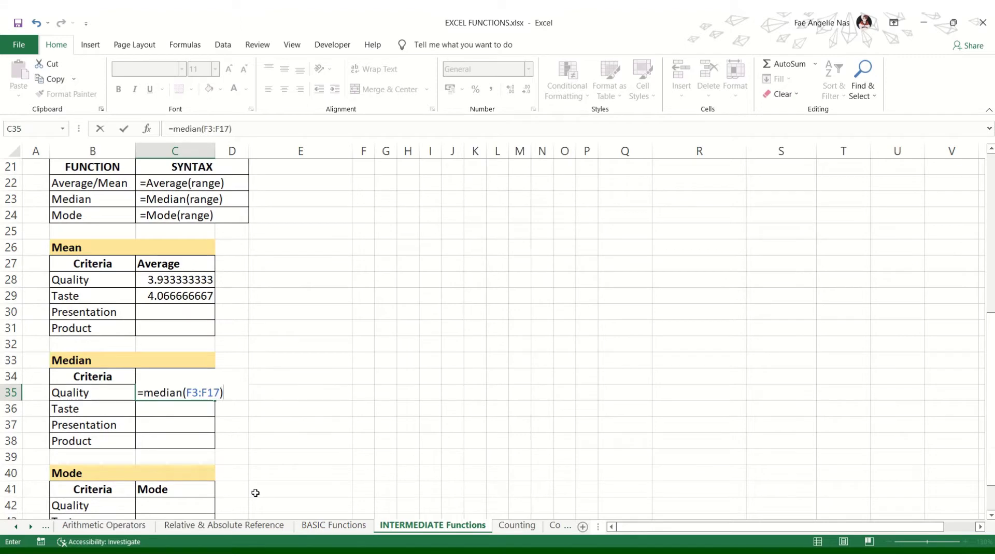
key(Return)
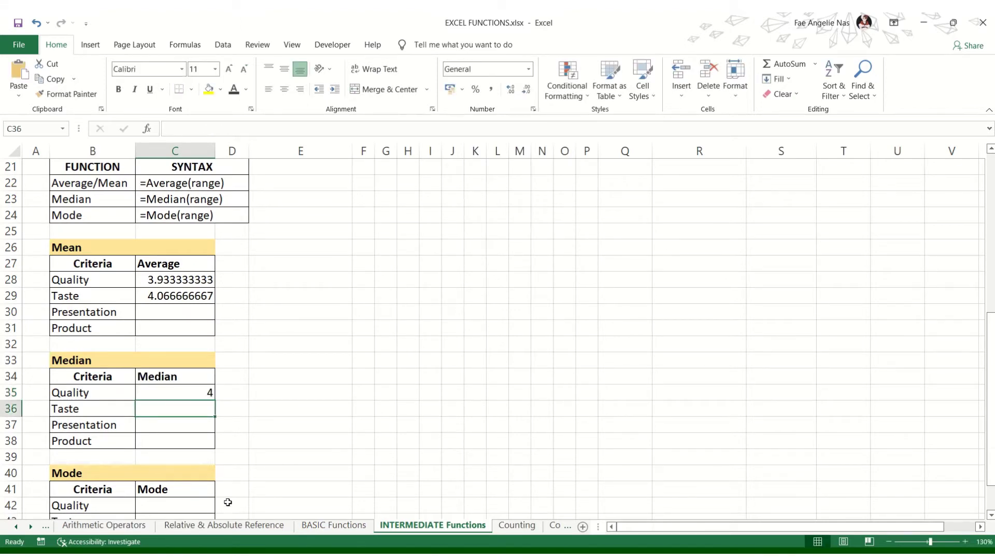
Enter =MEDIAN(G3:G17) in C36 so the Taste median shows 4.
click(188, 394)
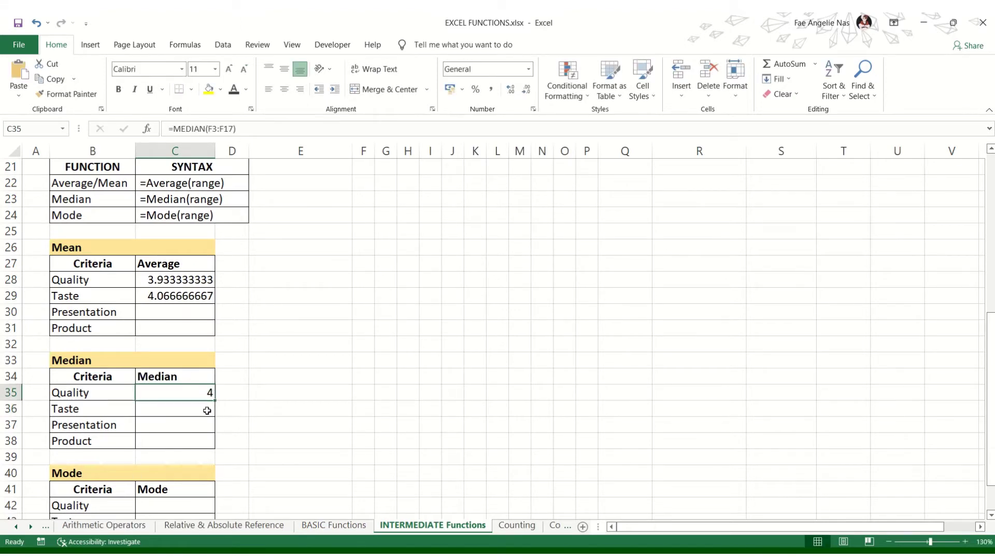
click(200, 411)
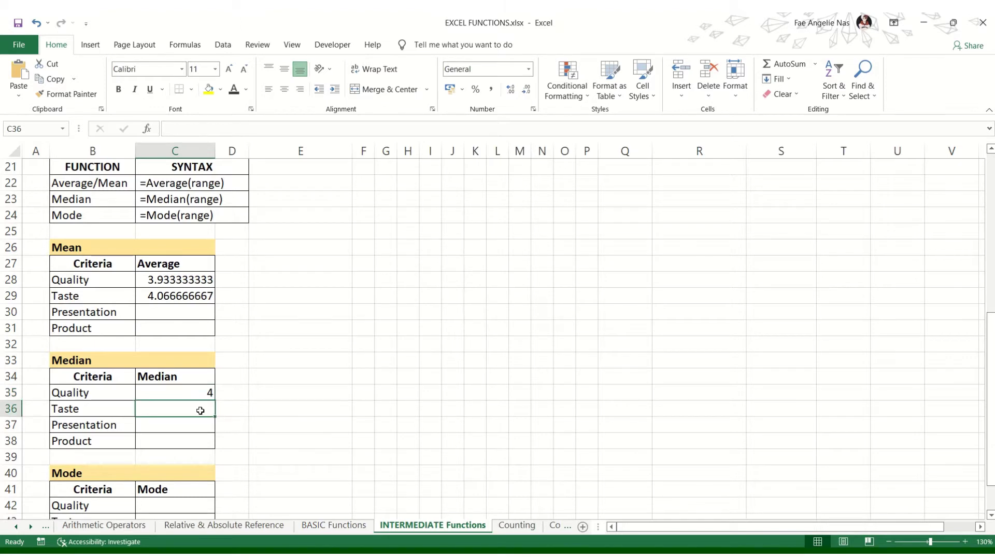
text(=median)
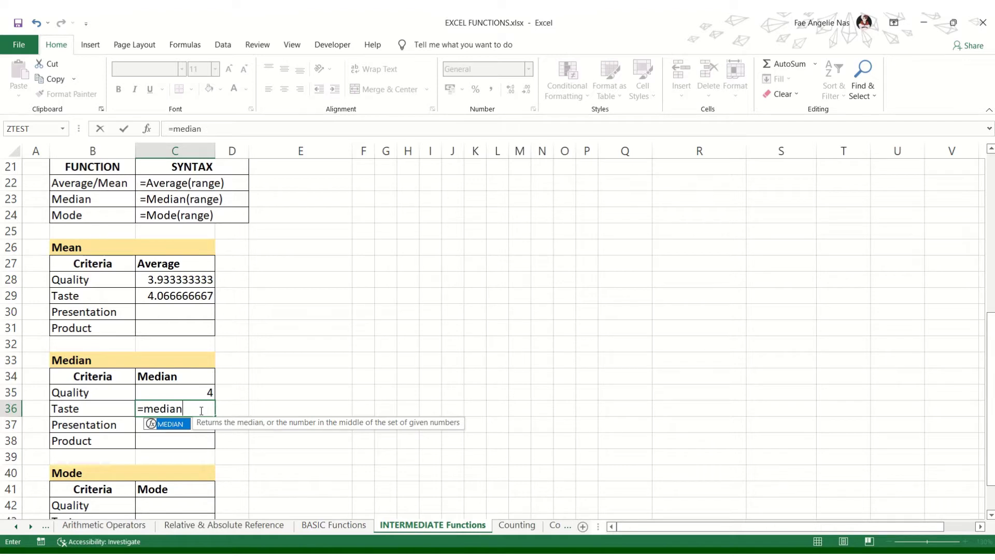
text(()
scroll(312, 388, up, 7)
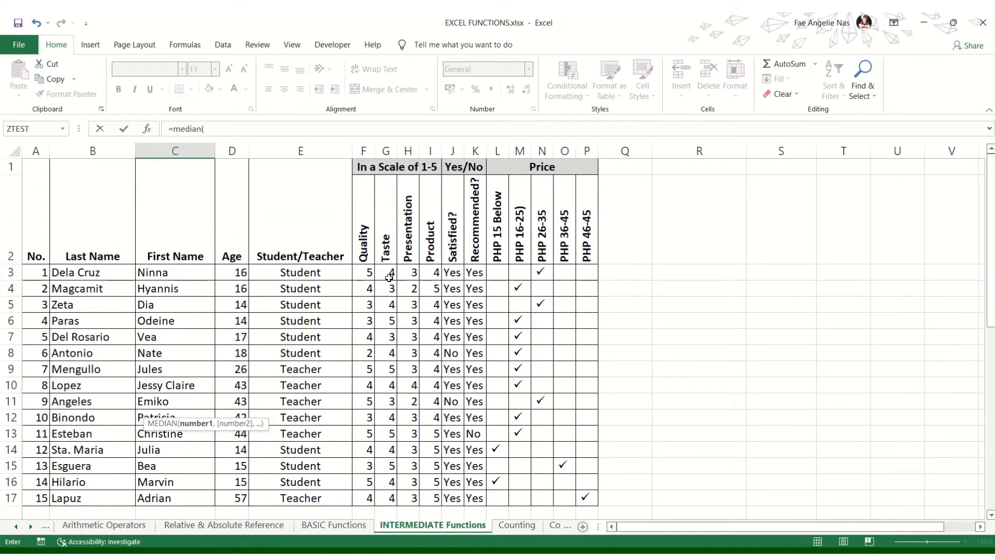
drag(391, 270, 388, 497)
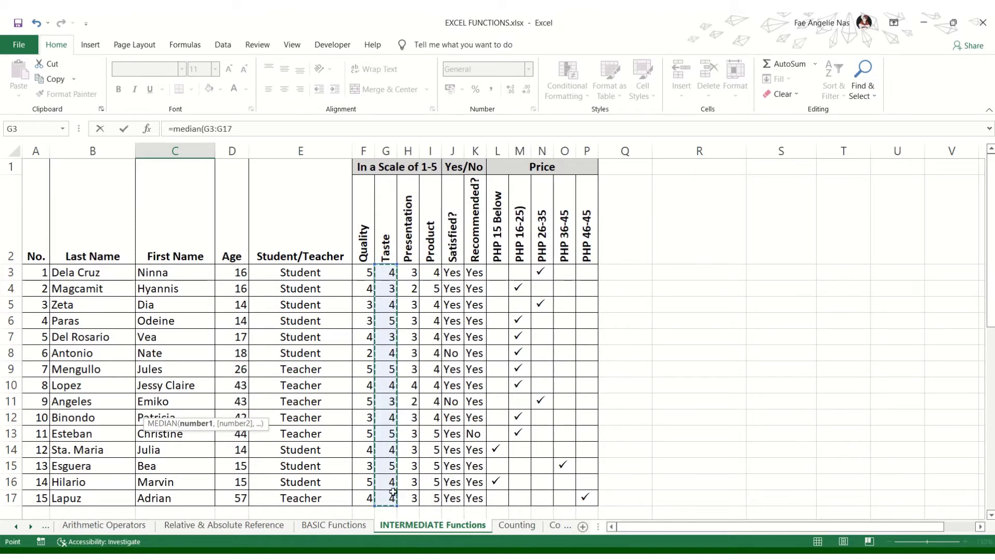
scroll(397, 478, down, 4)
scroll(397, 478, down, 1)
scroll(397, 476, down, 1)
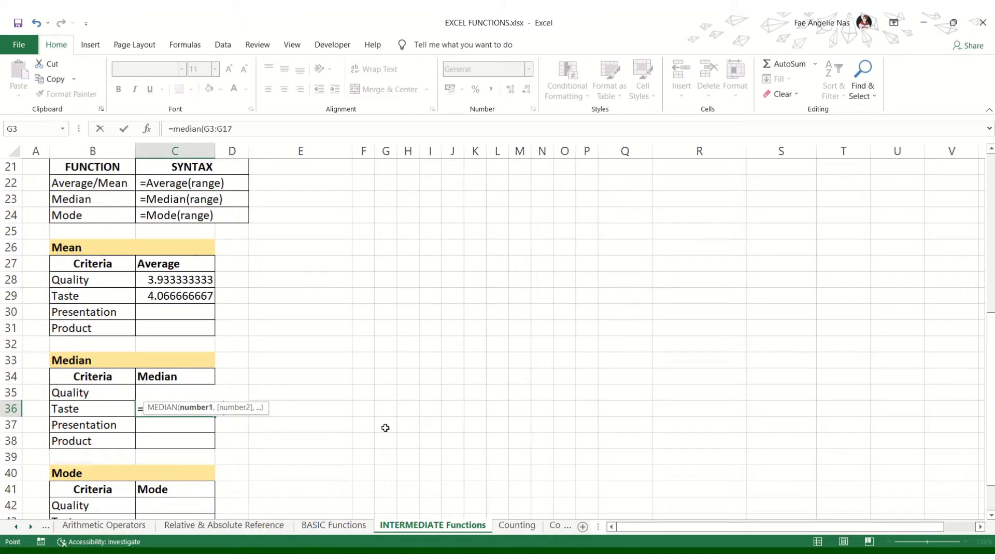
text())
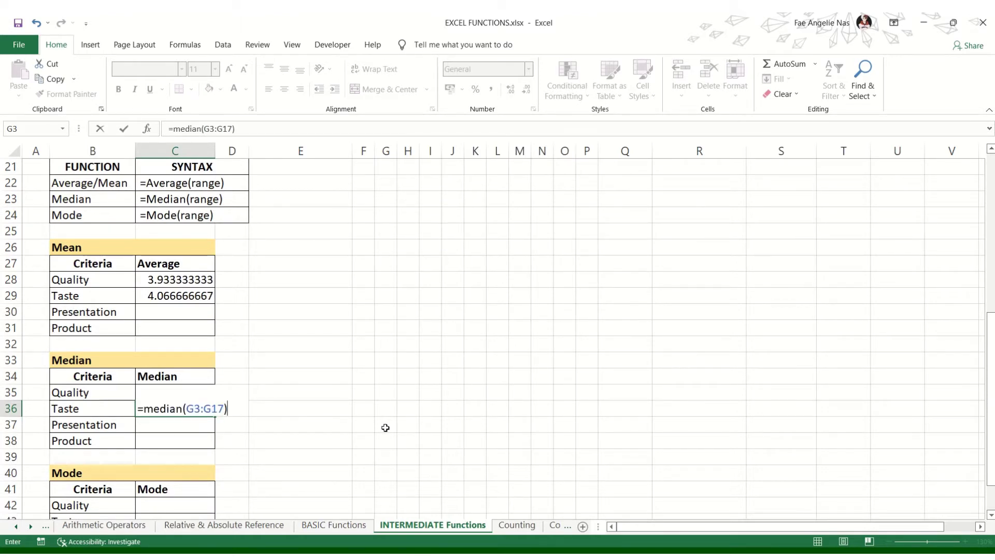
key(Return)
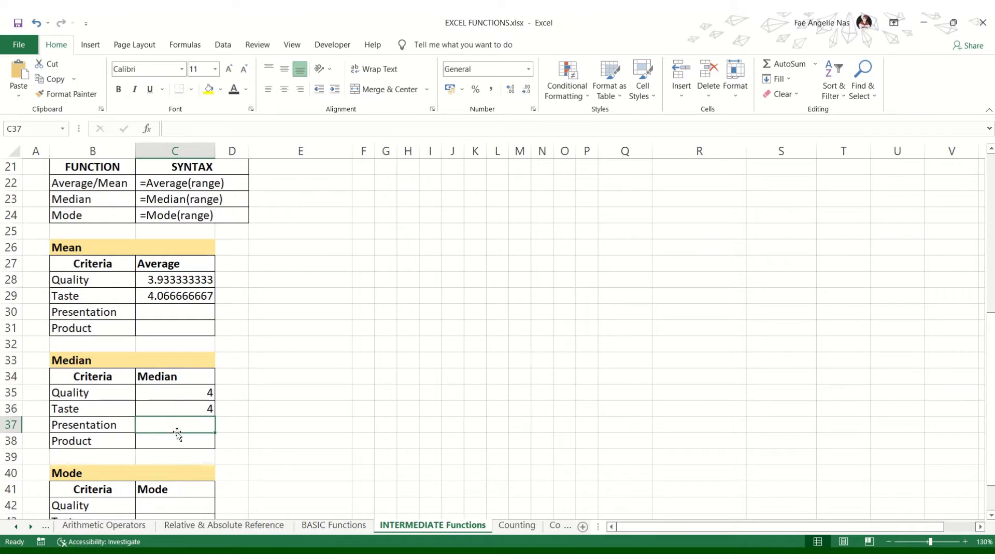
click(117, 444)
scroll(187, 406, down, 2)
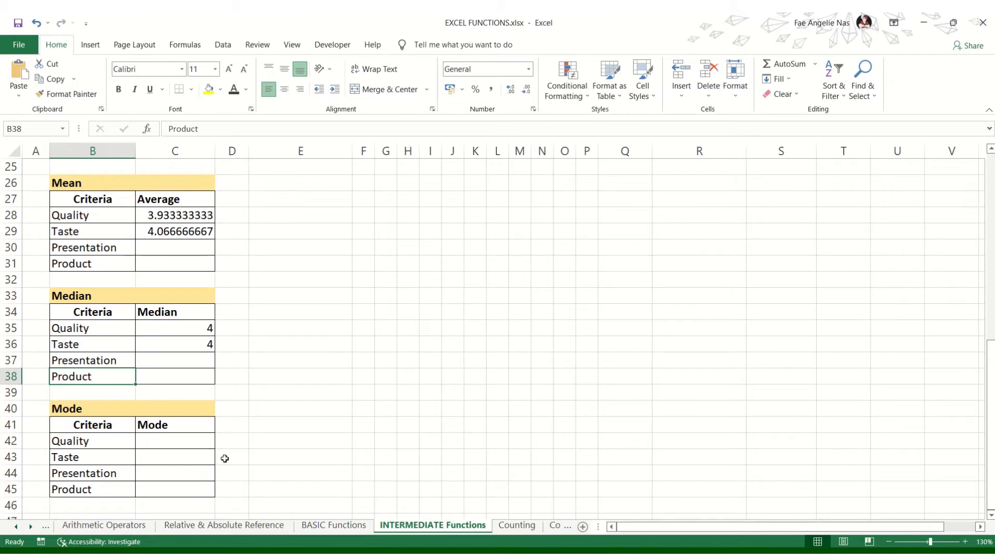
scroll(225, 458, down, 2)
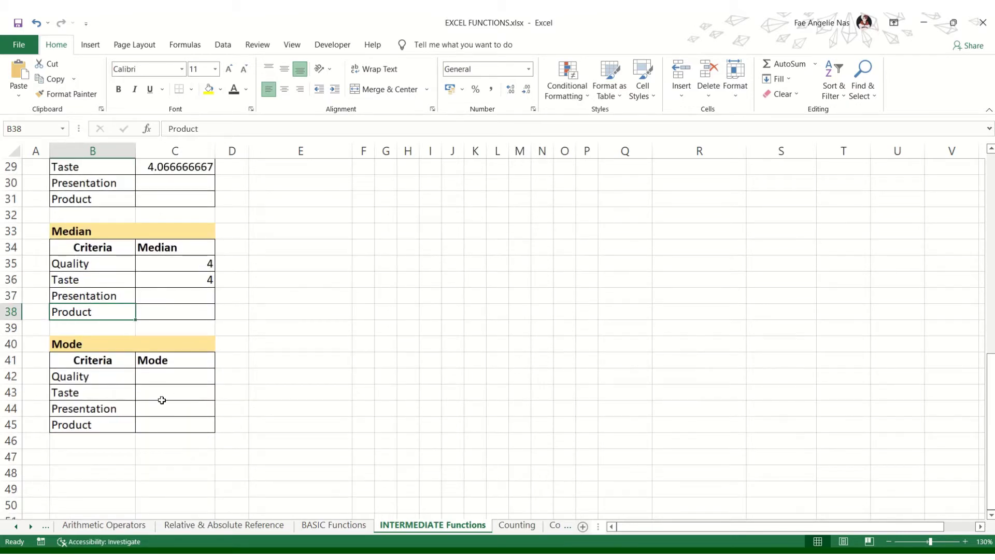
click(180, 378)
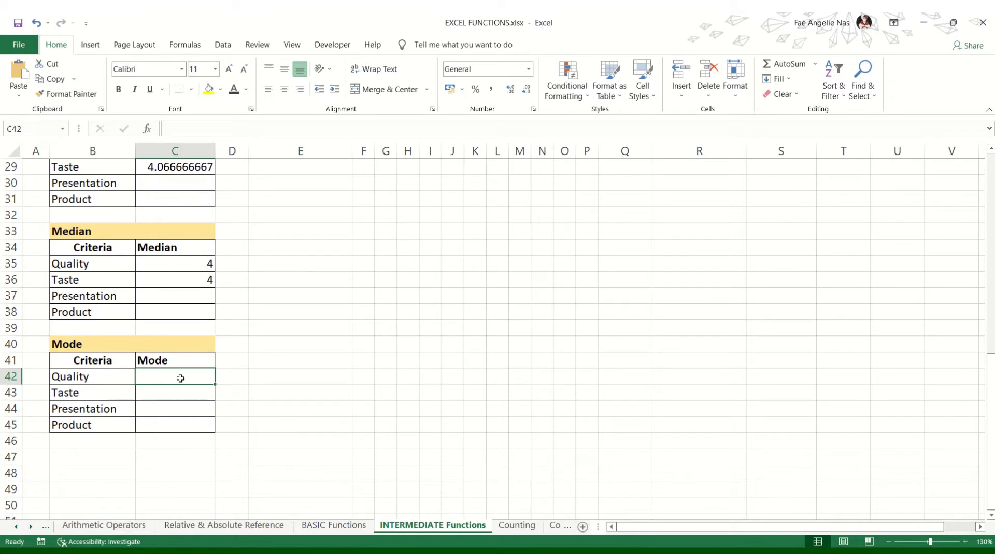
scroll(381, 284, up, 9)
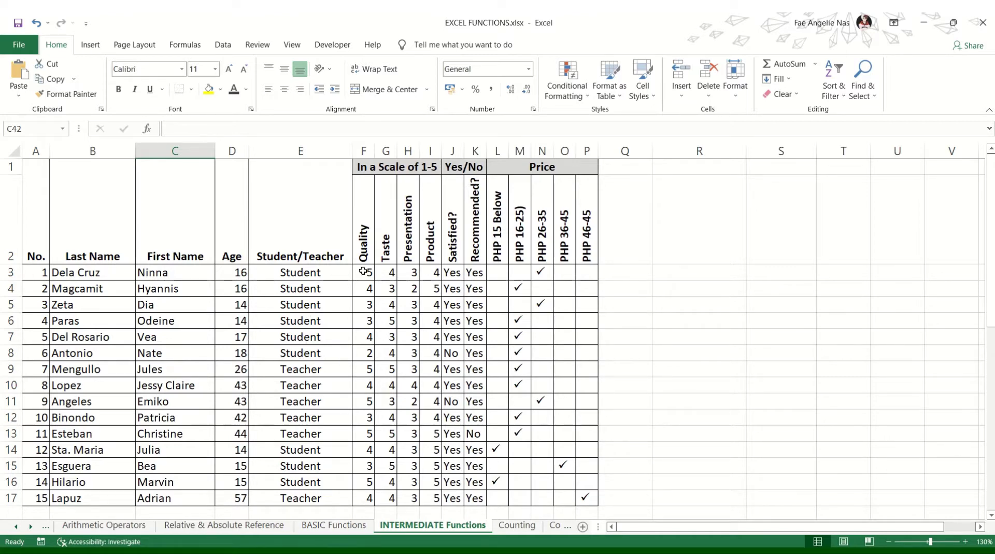
scroll(283, 448, down, 4)
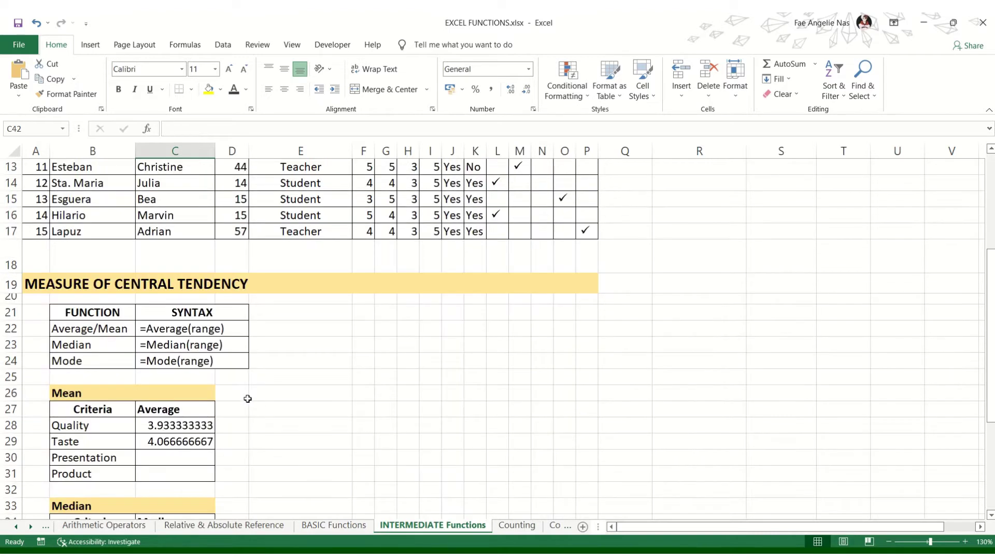
scroll(256, 401, down, 4)
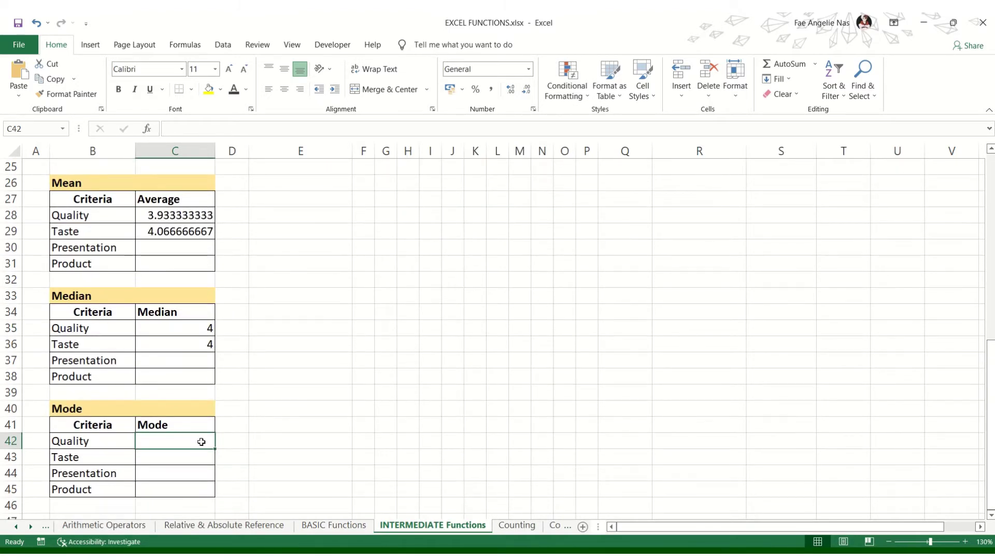
Enter a MODE formula over the Quality scores F3:F17, giving a Quality mode of 5.
text(=)
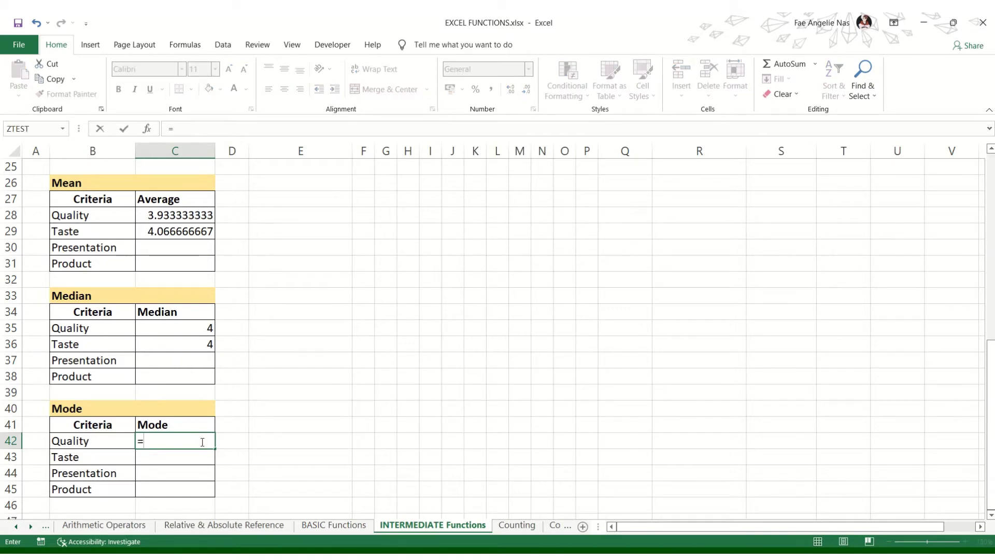
text(mod)
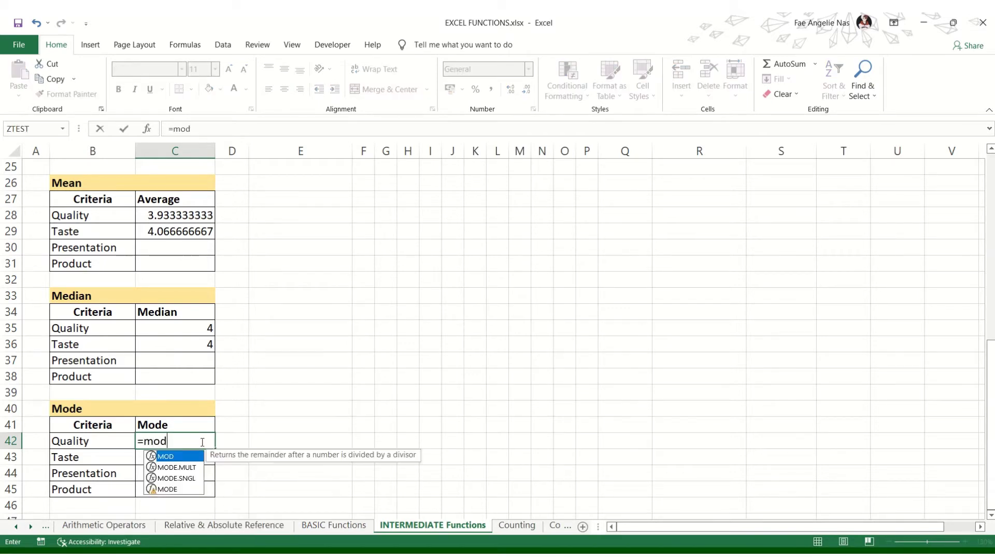
text(e()
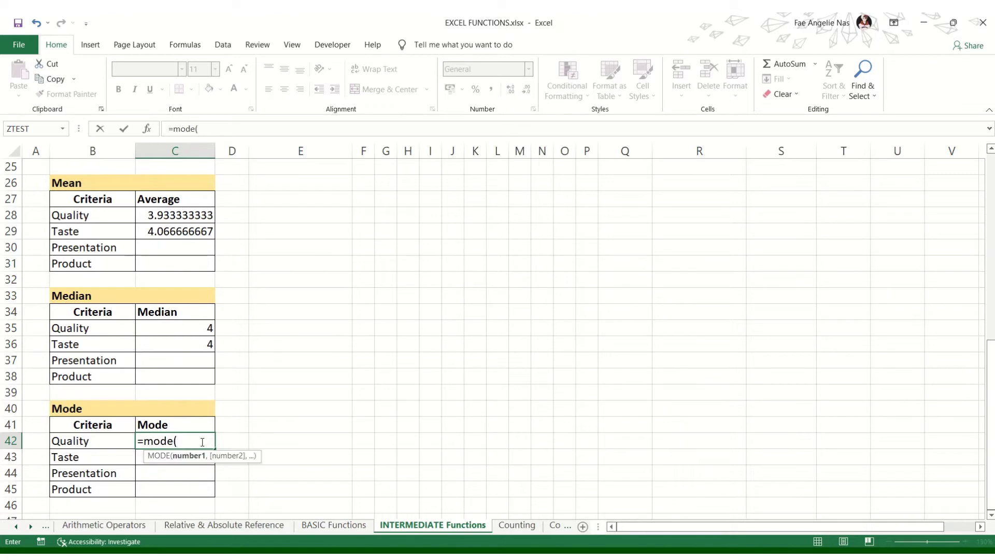
scroll(265, 378, up, 8)
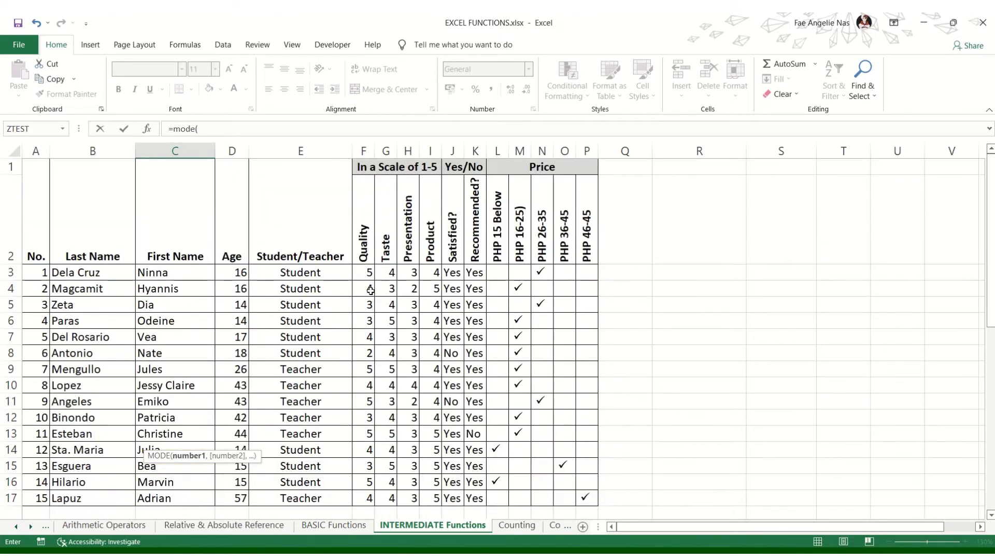
drag(369, 272, 366, 395)
scroll(359, 496, down, 2)
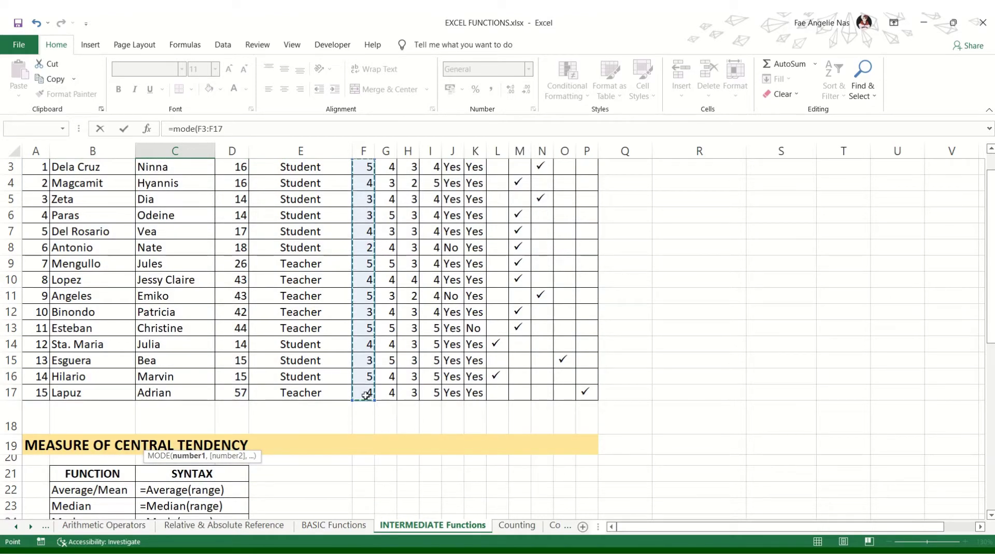
scroll(361, 417, down, 8)
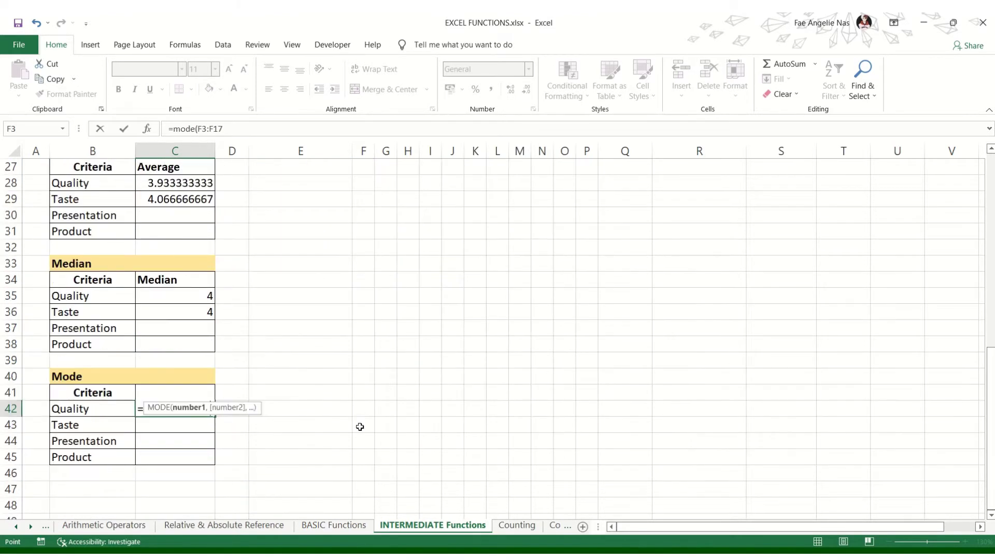
key(Return)
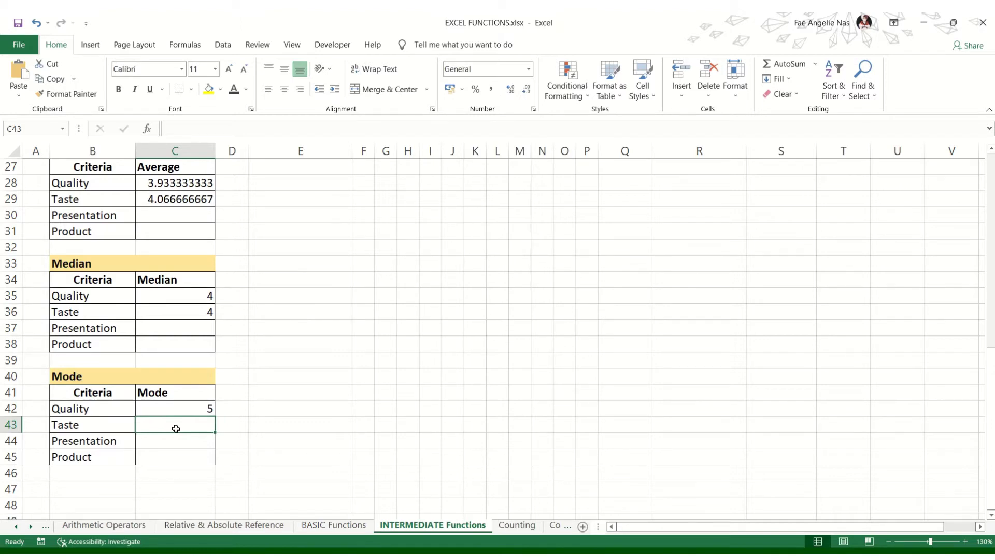
Enter =MODE(G3:G17) in C43 so the Taste mode shows 4.
text(=mode()
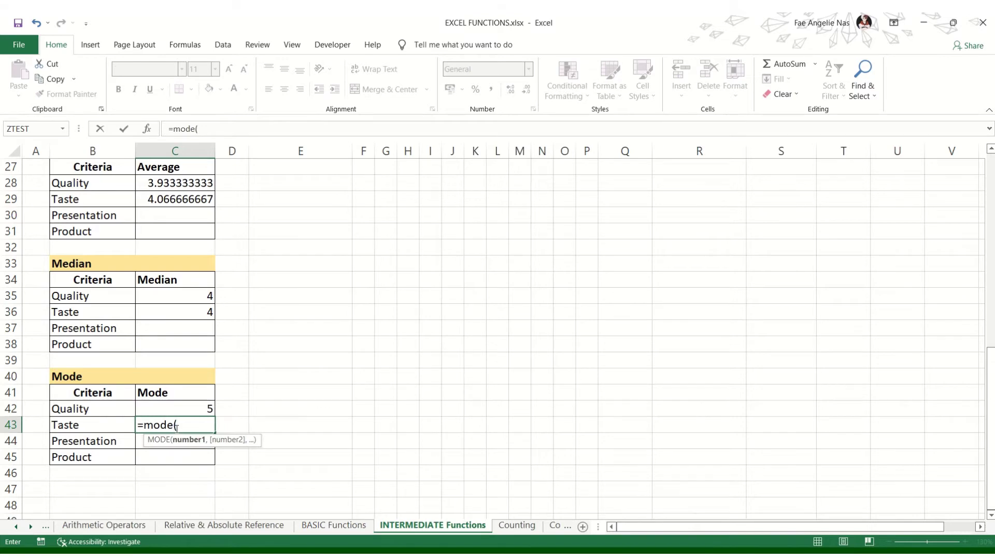
scroll(296, 355, up, 9)
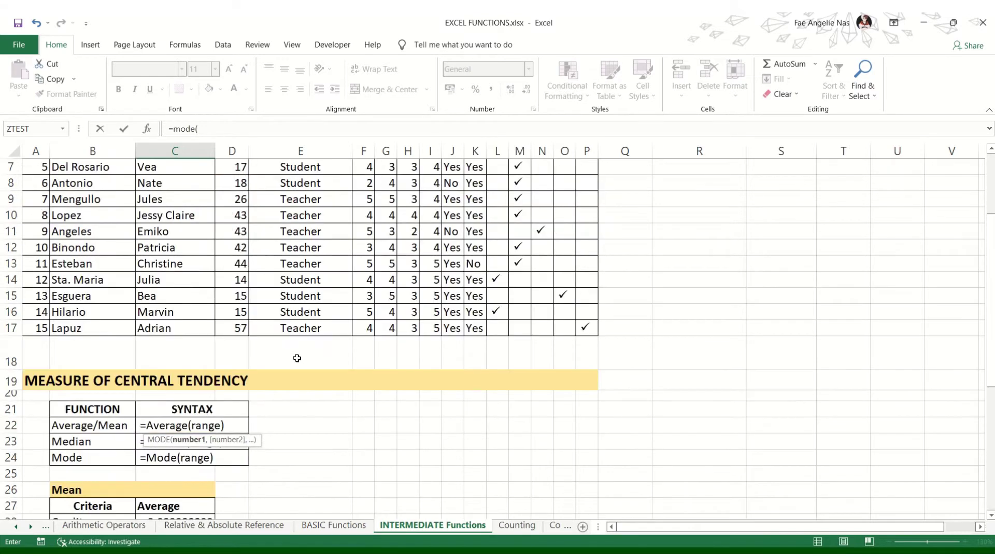
drag(386, 268, 388, 495)
scroll(367, 487, down, 4)
scroll(367, 487, down, 4)
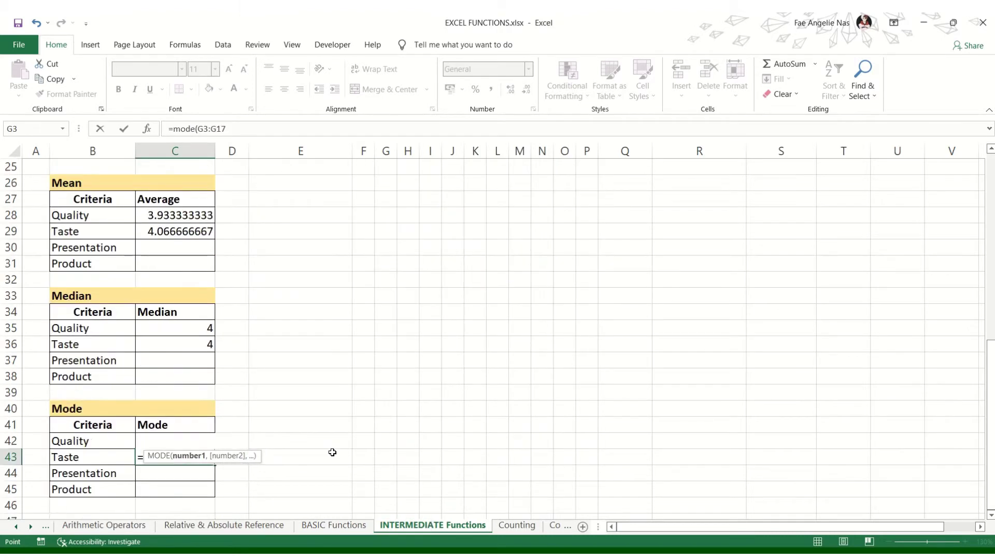
text())
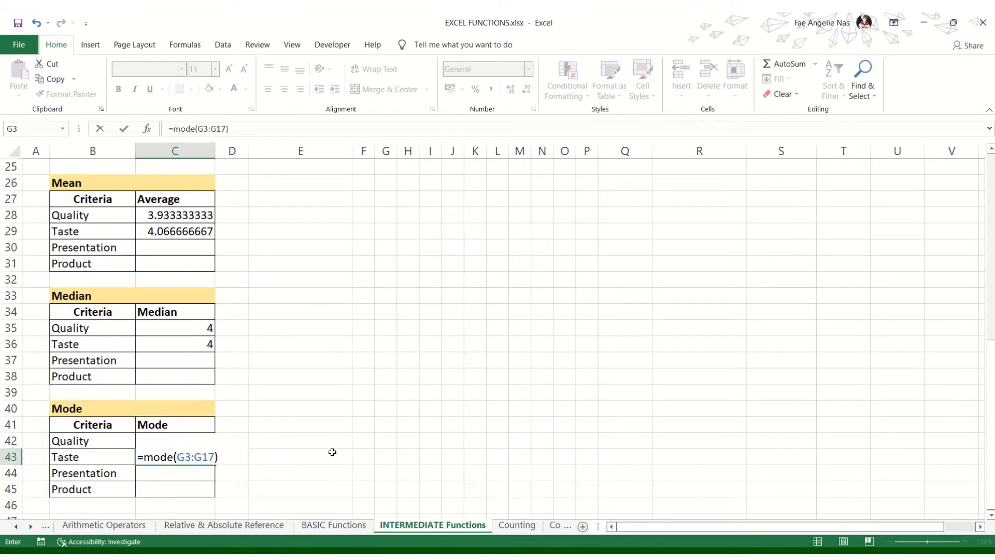
key(Return)
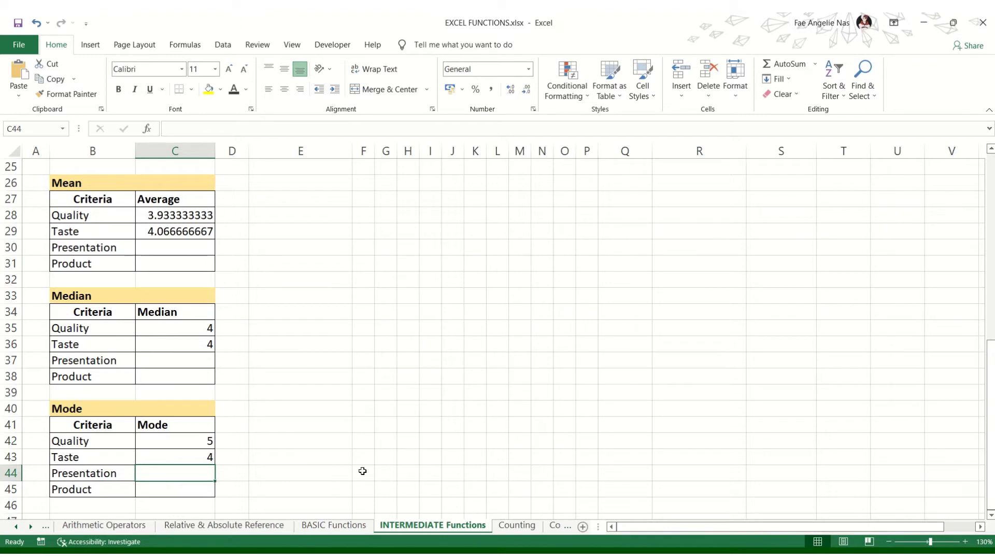
scroll(362, 470, up, 8)
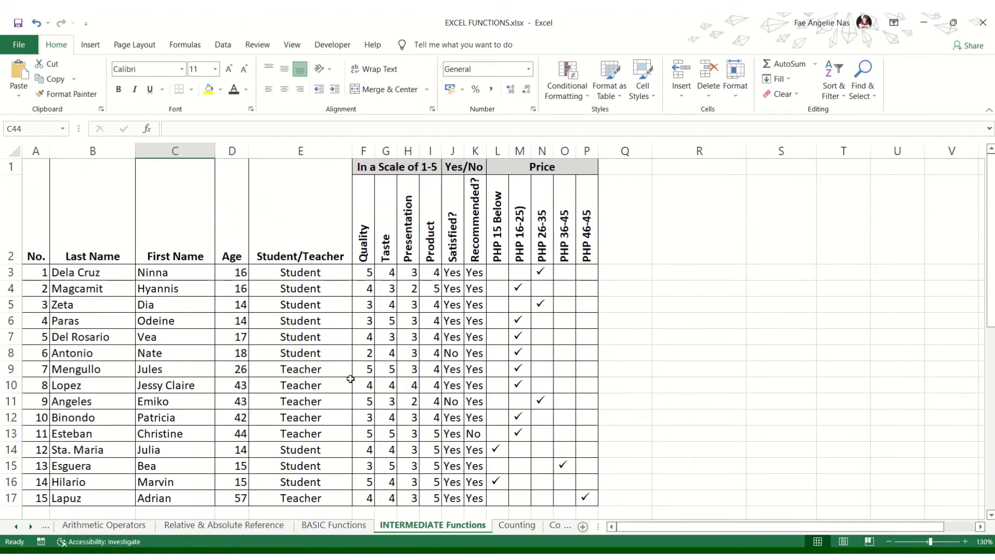
scroll(511, 532, down, 9)
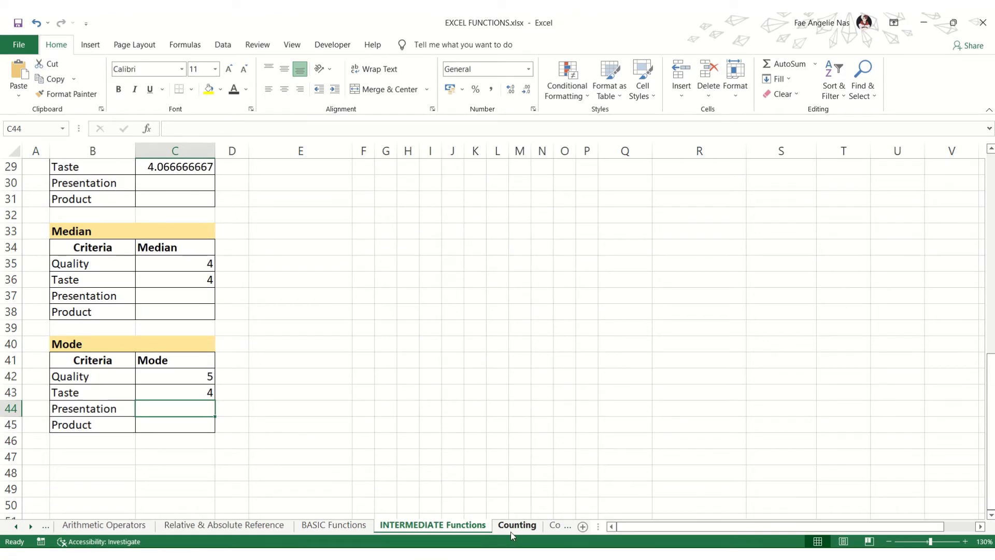
Switch to the Counting sheet.
click(516, 525)
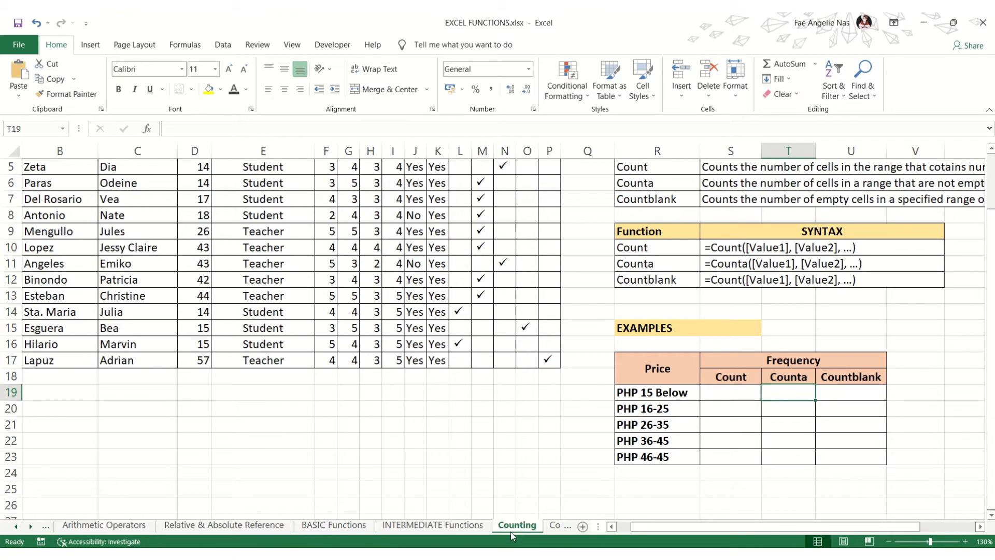
scroll(467, 492, up, 2)
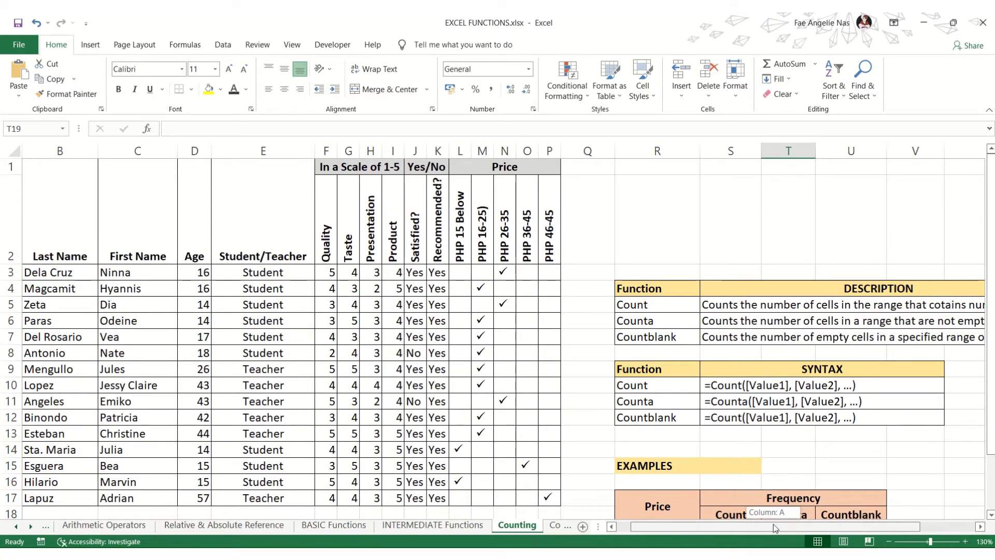
drag(777, 526, 830, 526)
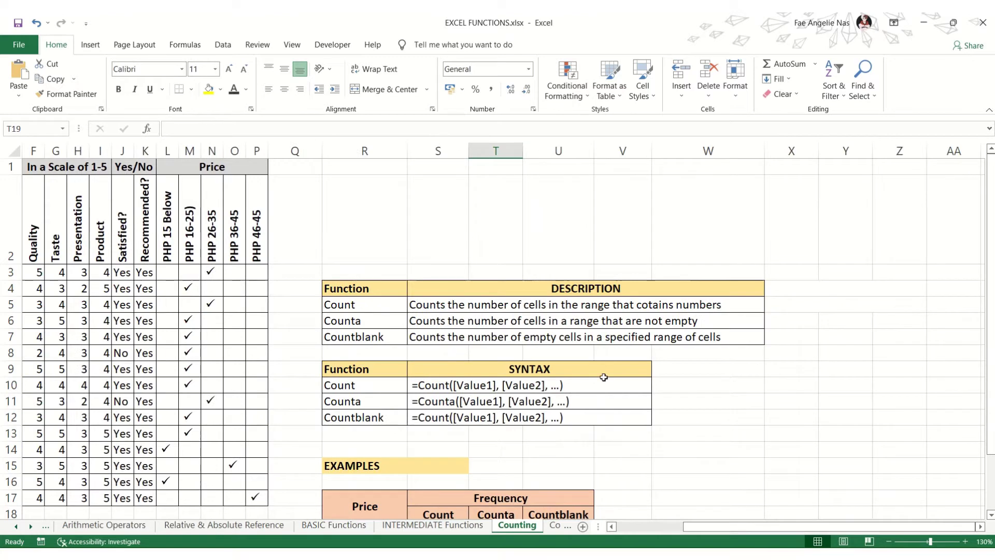
Review the Count, Counta and Countblank entries and their descriptions in the DESCRIPTION table.
click(362, 301)
click(389, 324)
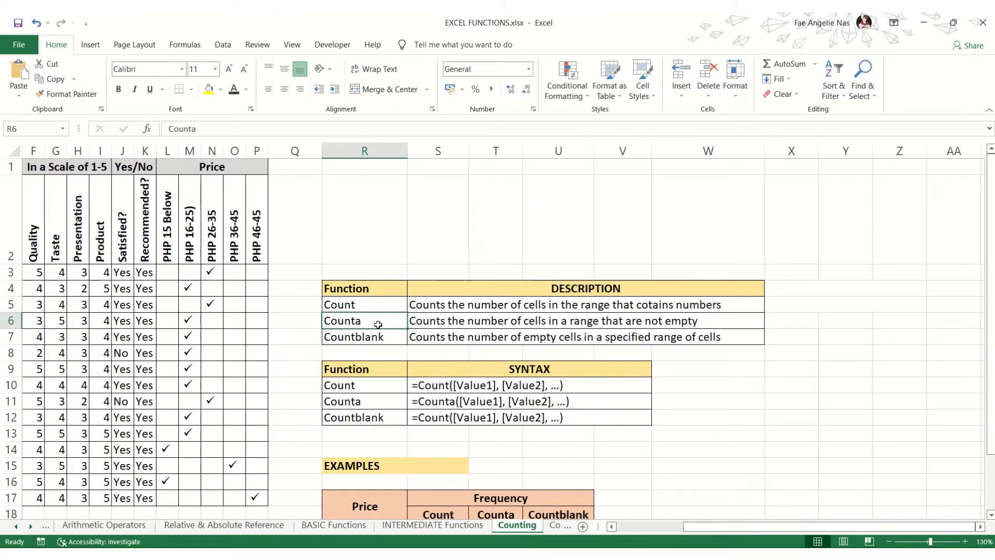
click(385, 340)
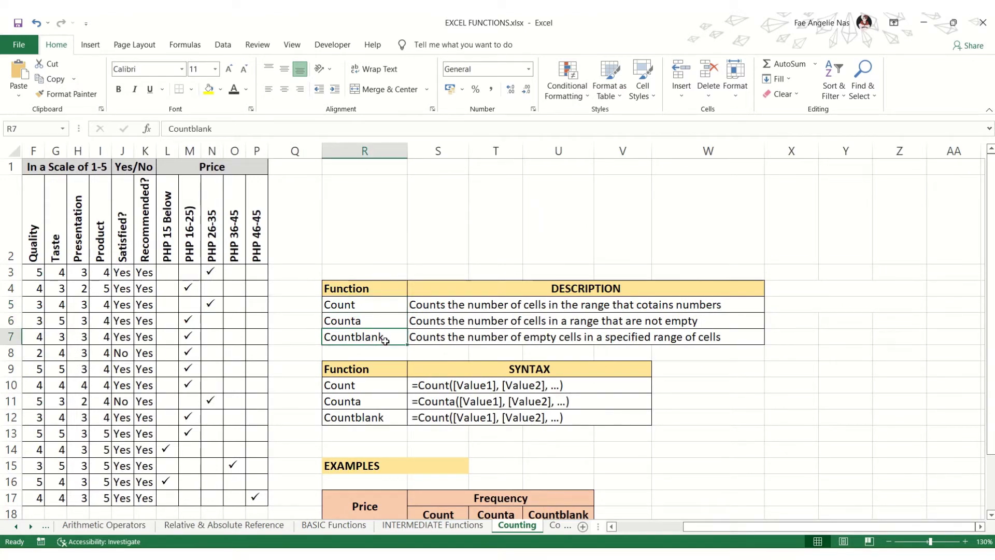
click(389, 306)
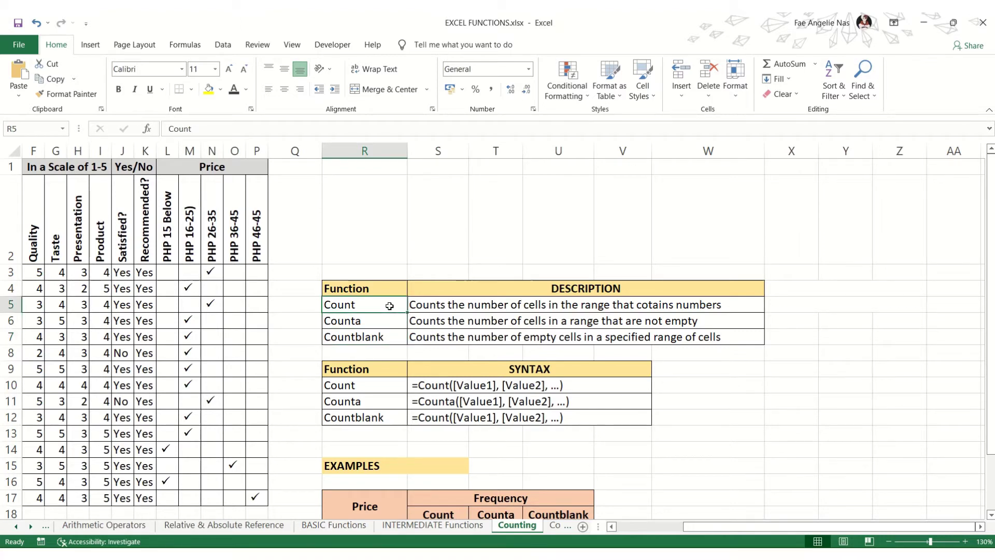
click(566, 317)
click(551, 307)
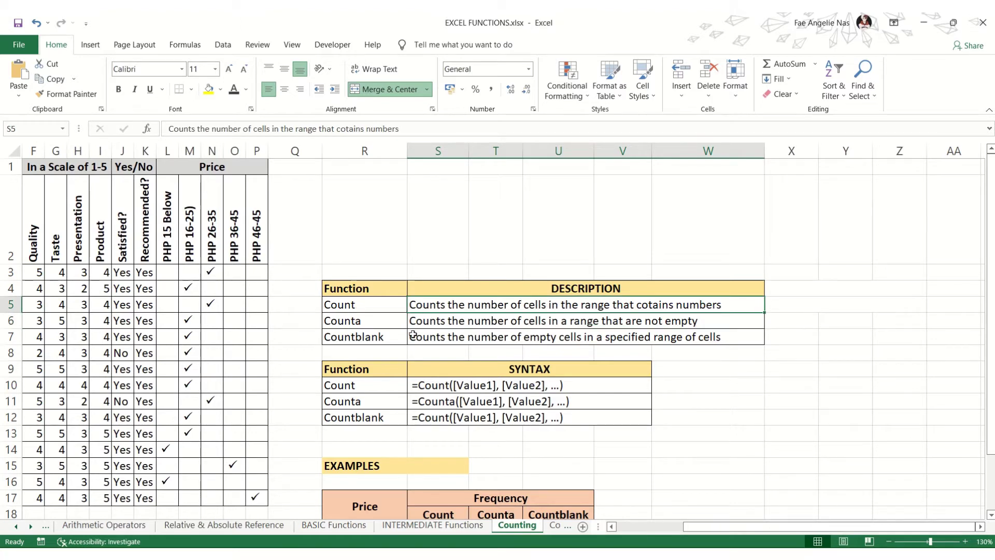
click(440, 323)
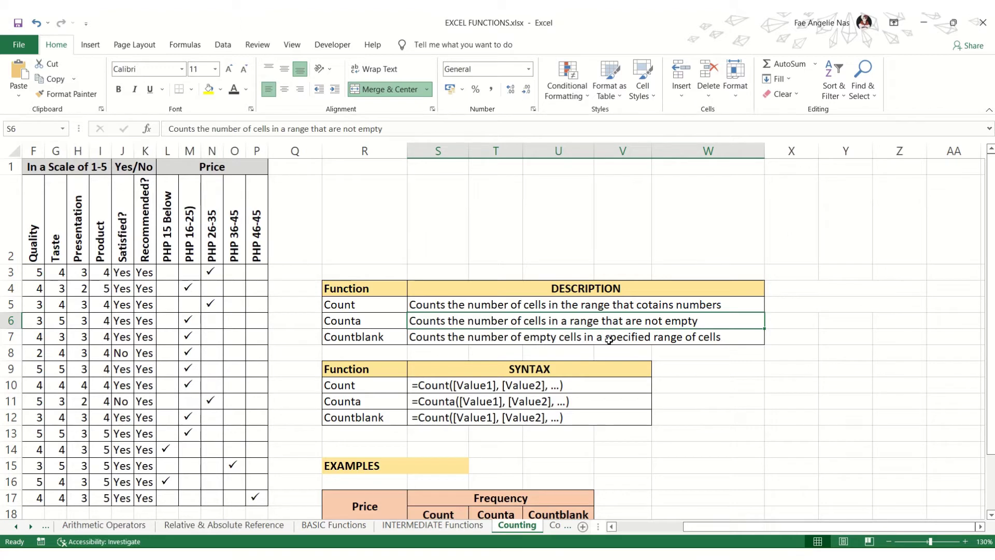
click(390, 339)
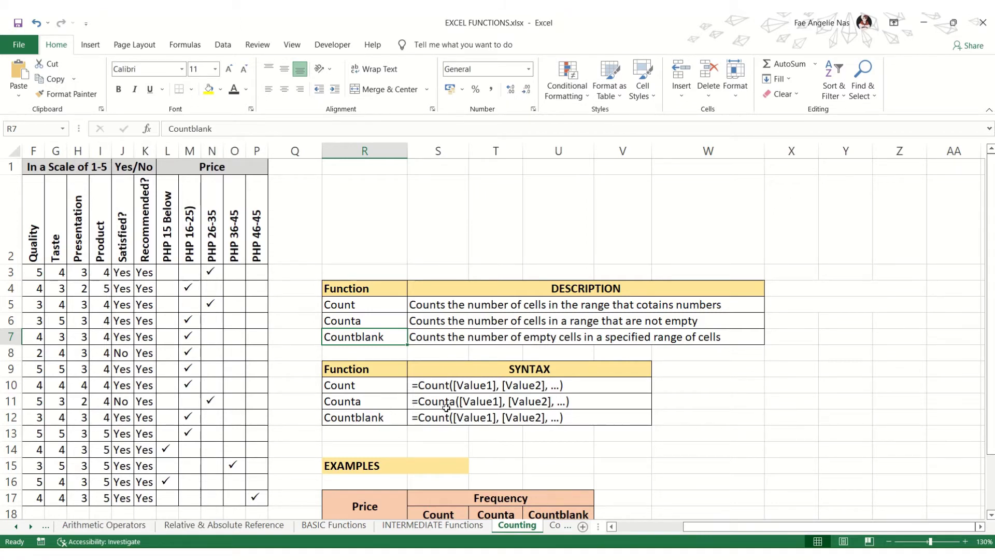
Select the price checkmark columns to see their count.
scroll(427, 451, down, 2)
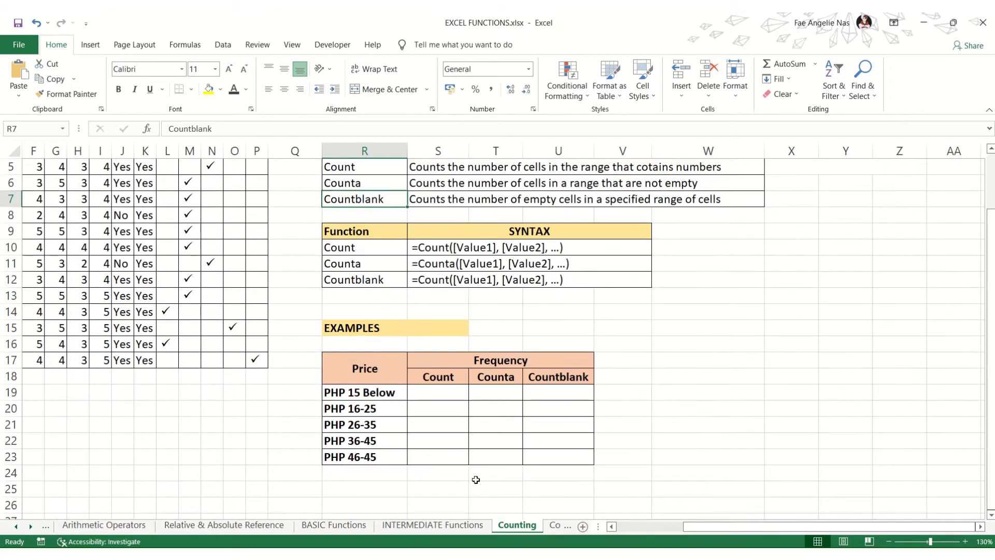
drag(686, 525, 627, 529)
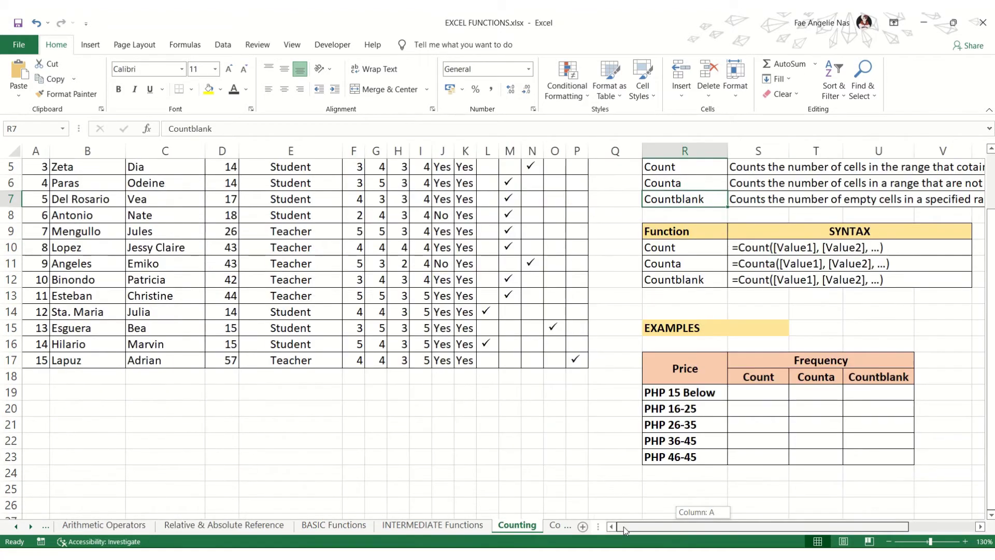
drag(748, 524, 783, 522)
scroll(591, 384, up, 2)
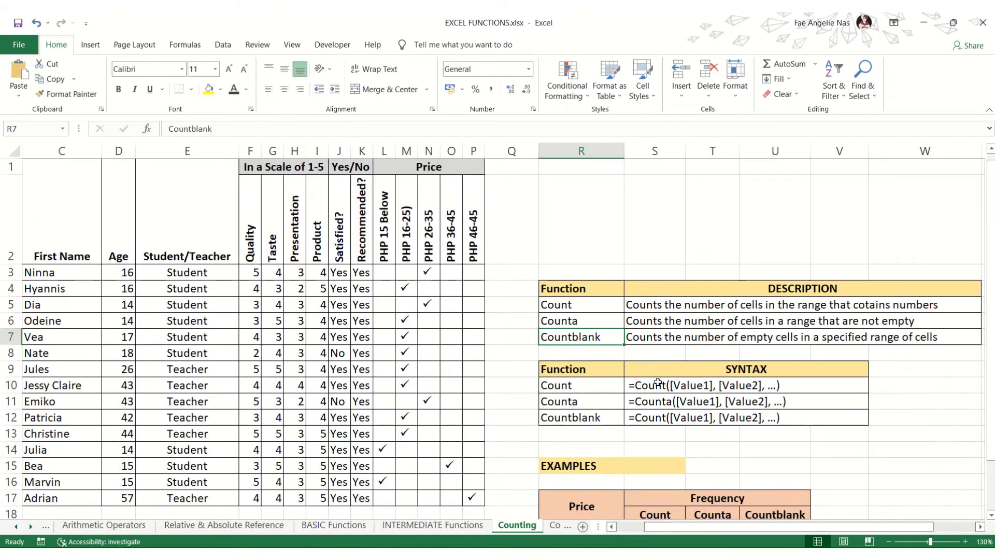
drag(384, 269, 474, 499)
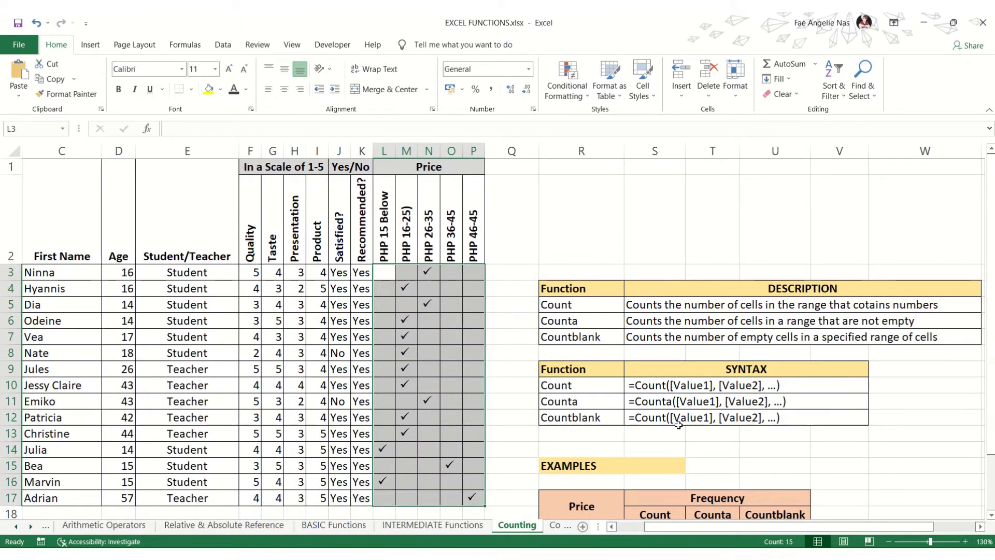
scroll(684, 409, down, 2)
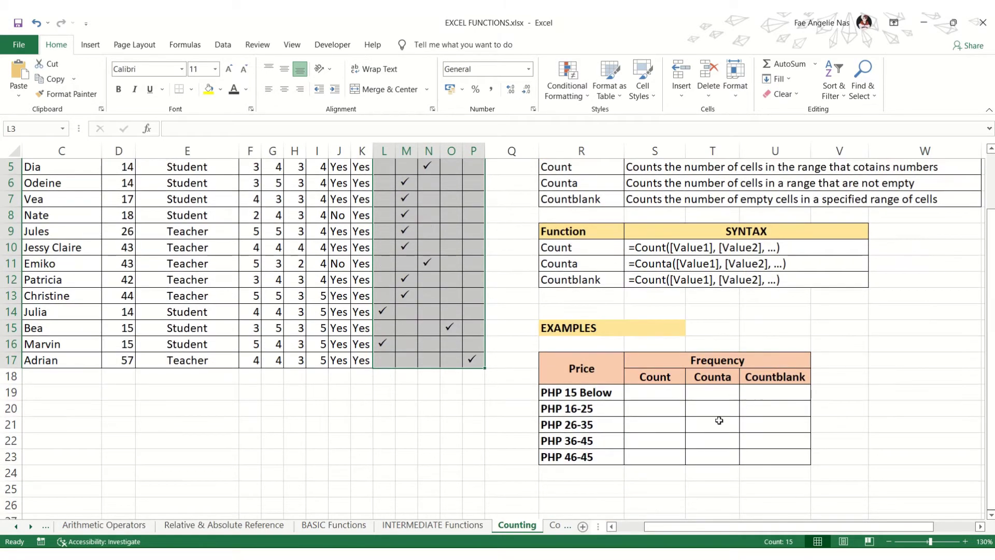
Enter =COUNT(L3:L17) in S19 for PHP 15 Below, which returns 0.
click(656, 392)
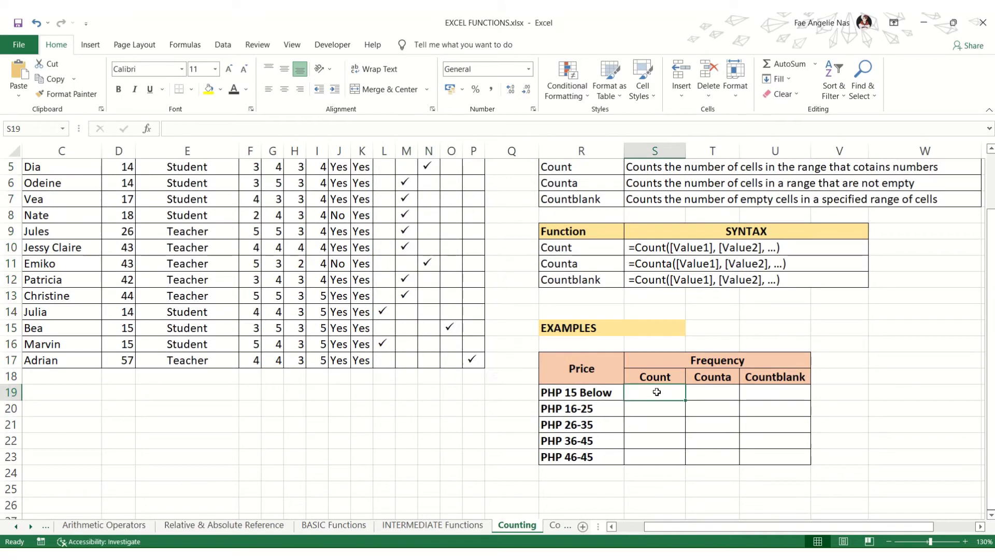
text(=co)
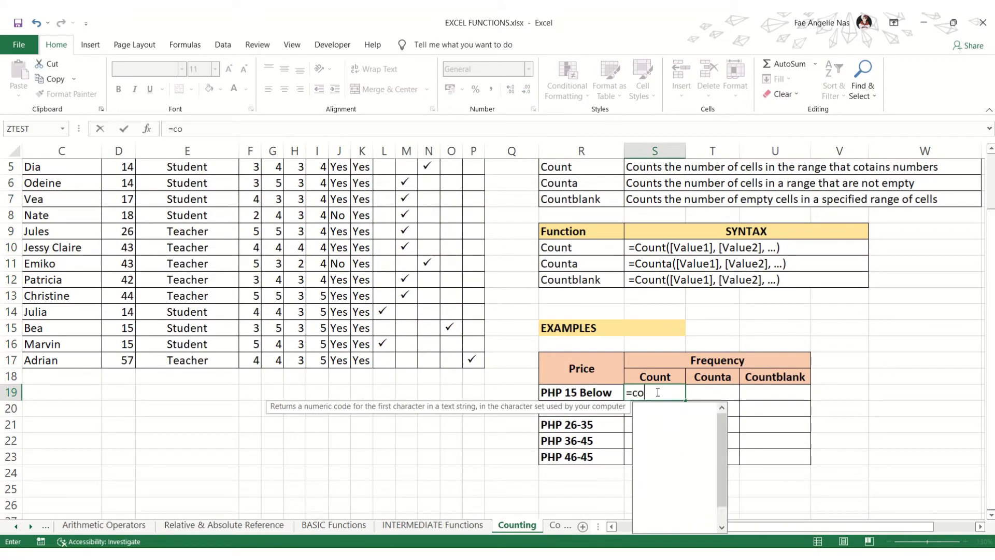
text(unt()
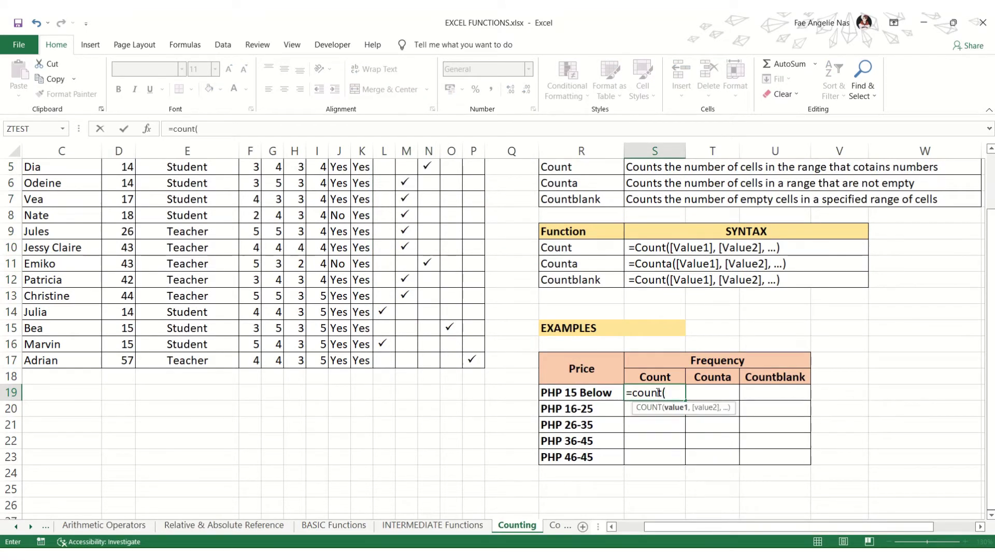
scroll(658, 393, up, 2)
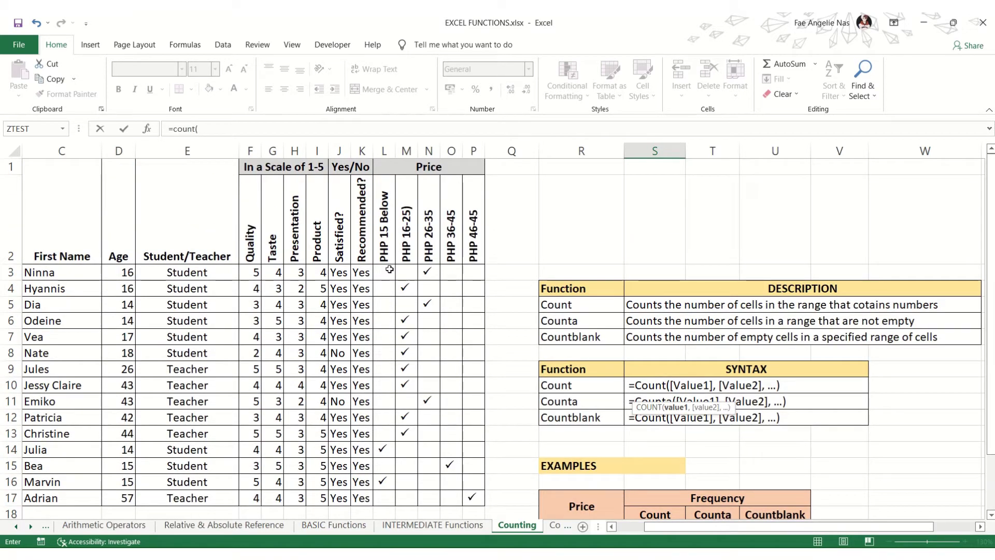
drag(389, 269, 389, 493)
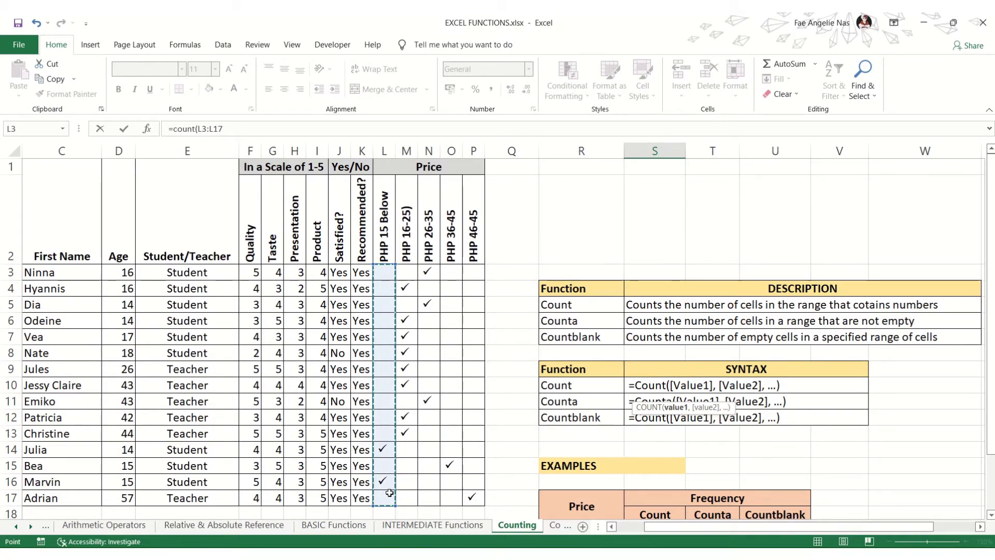
text())
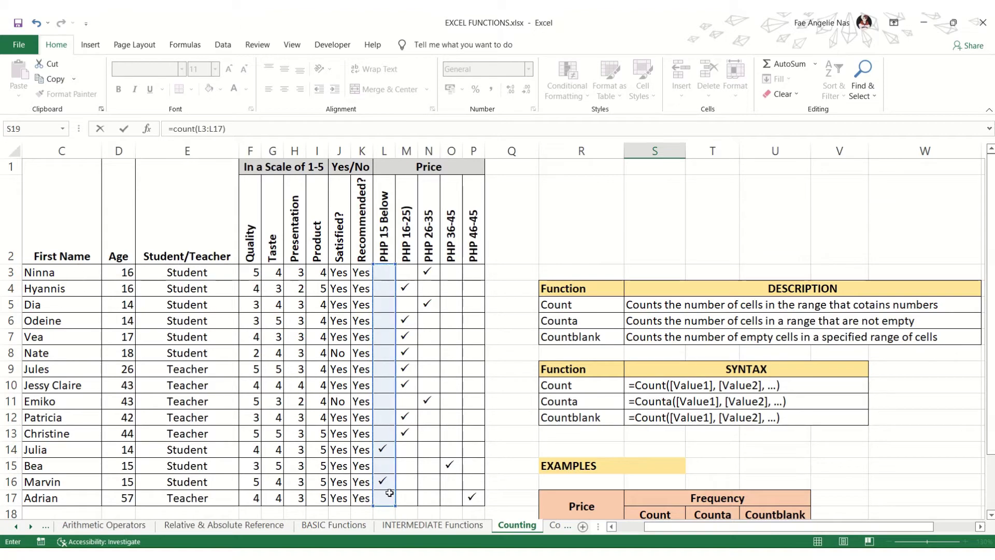
key(Return)
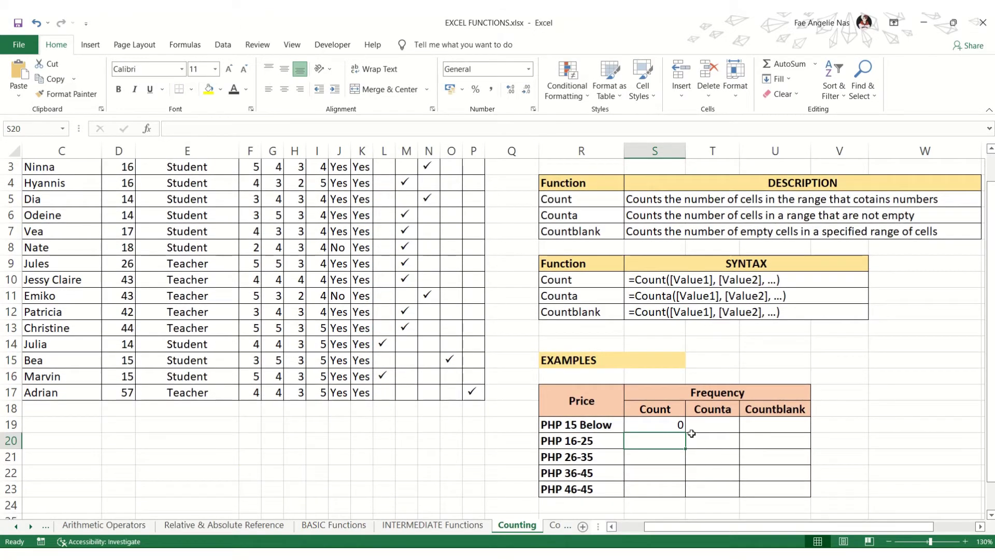
click(681, 426)
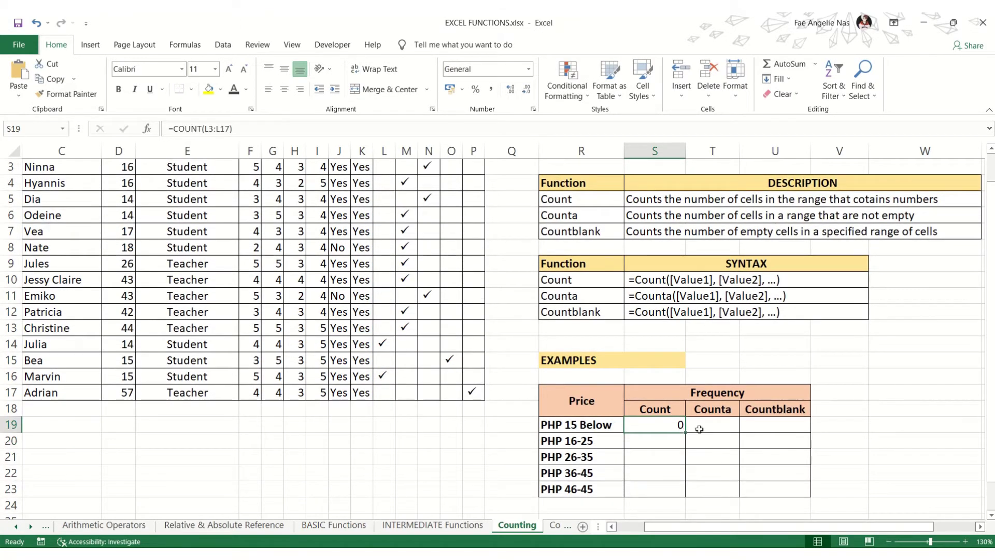
click(382, 392)
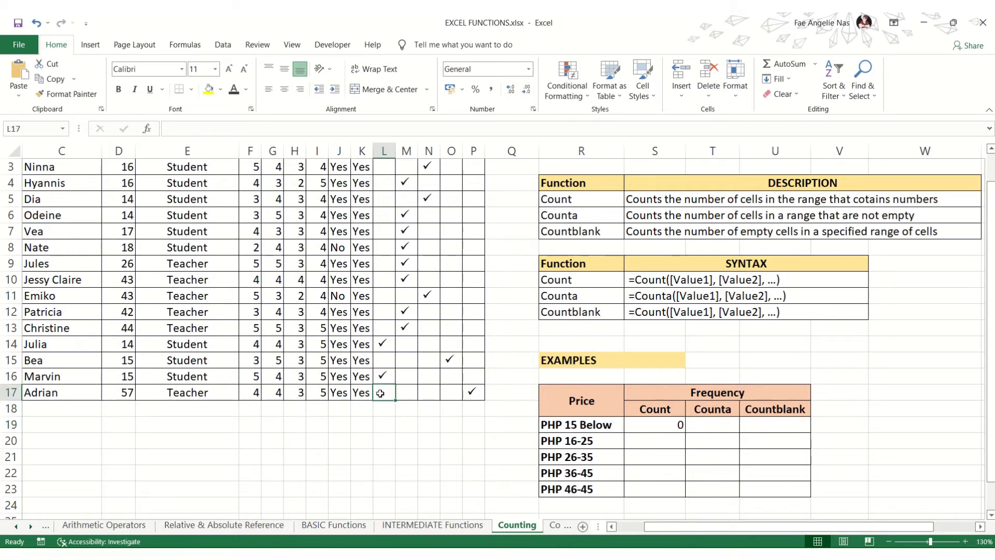
click(392, 359)
click(393, 329)
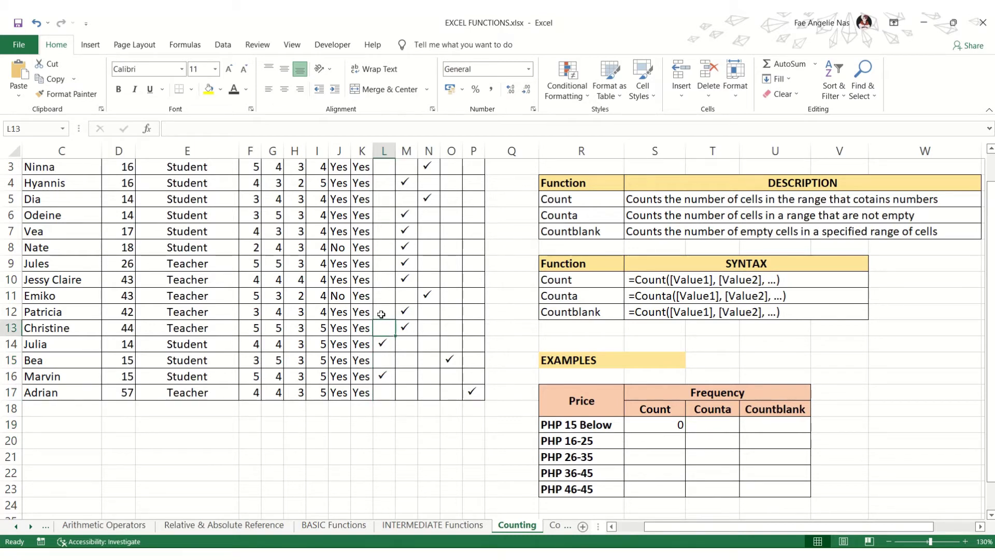
click(382, 311)
click(387, 282)
click(384, 230)
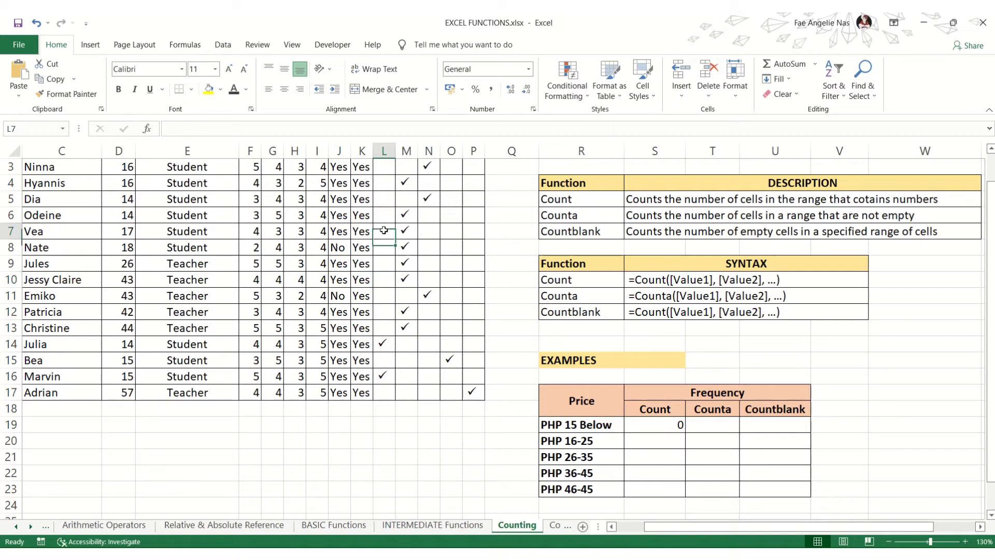
text(3)
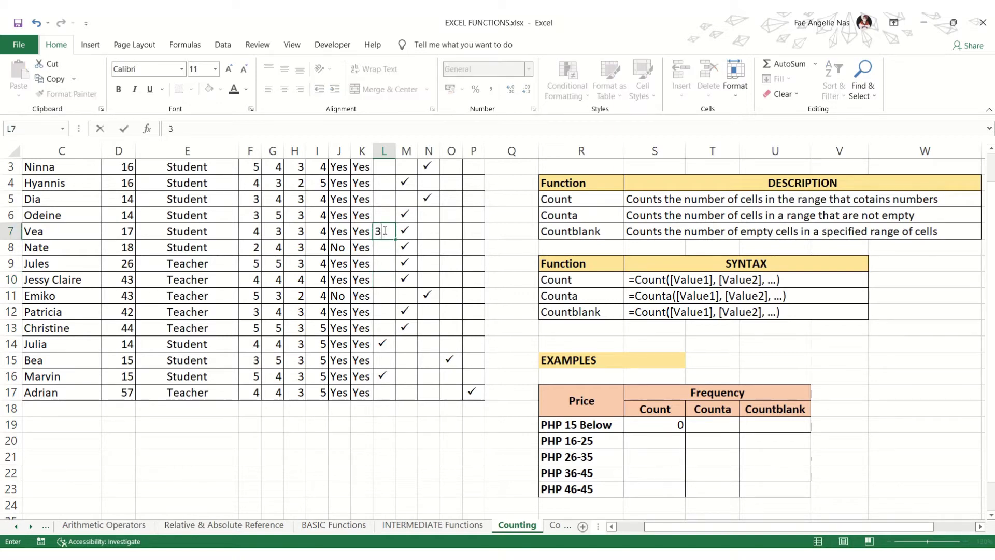
key(Return)
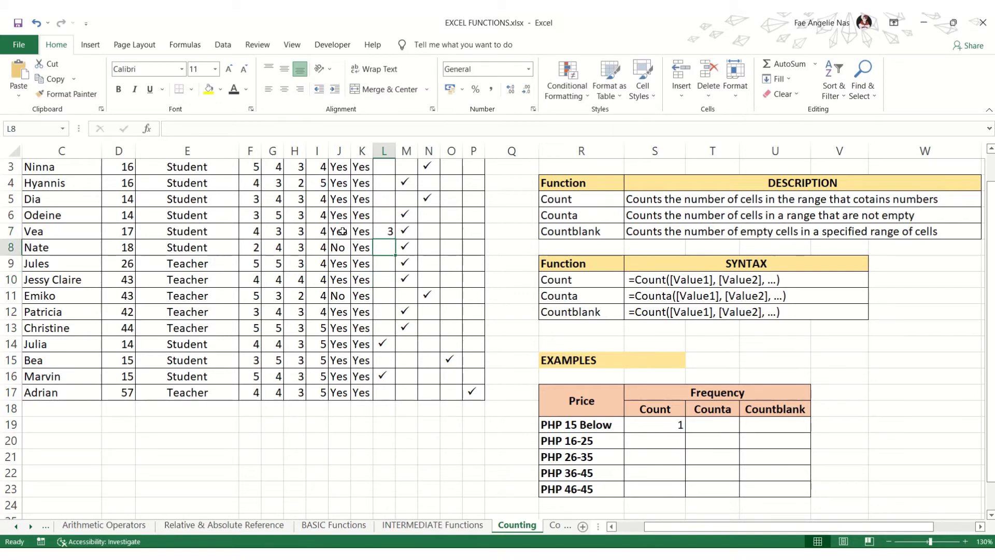
click(653, 422)
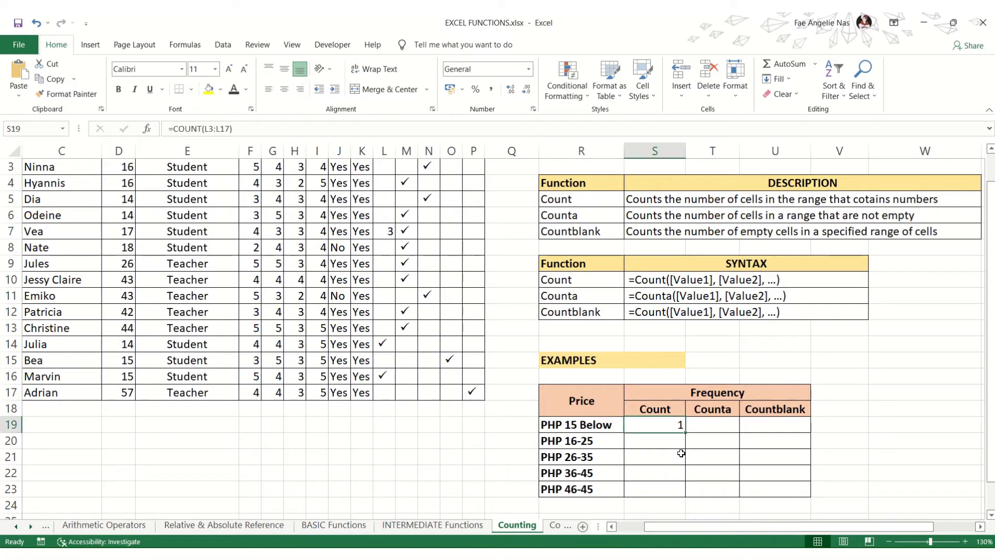
click(384, 247)
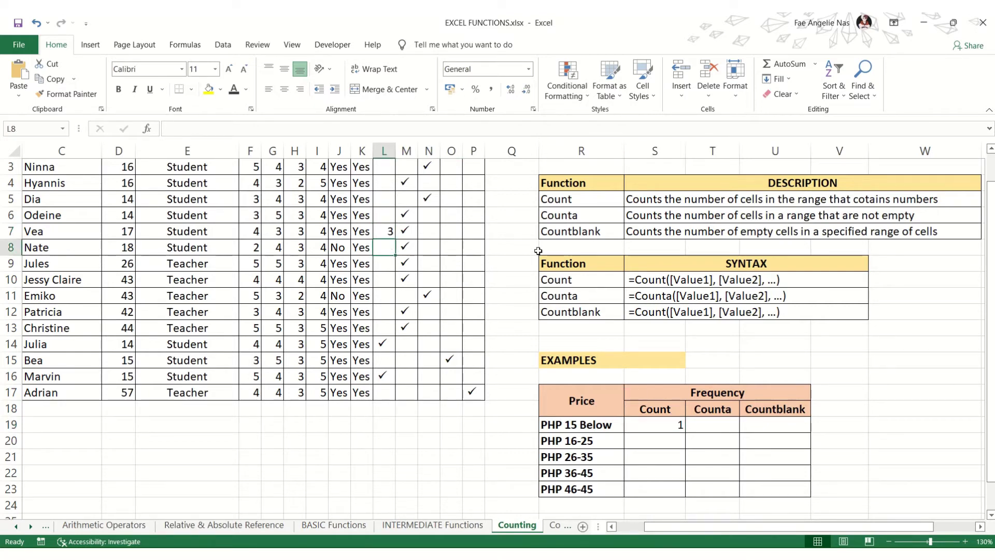
text(7)
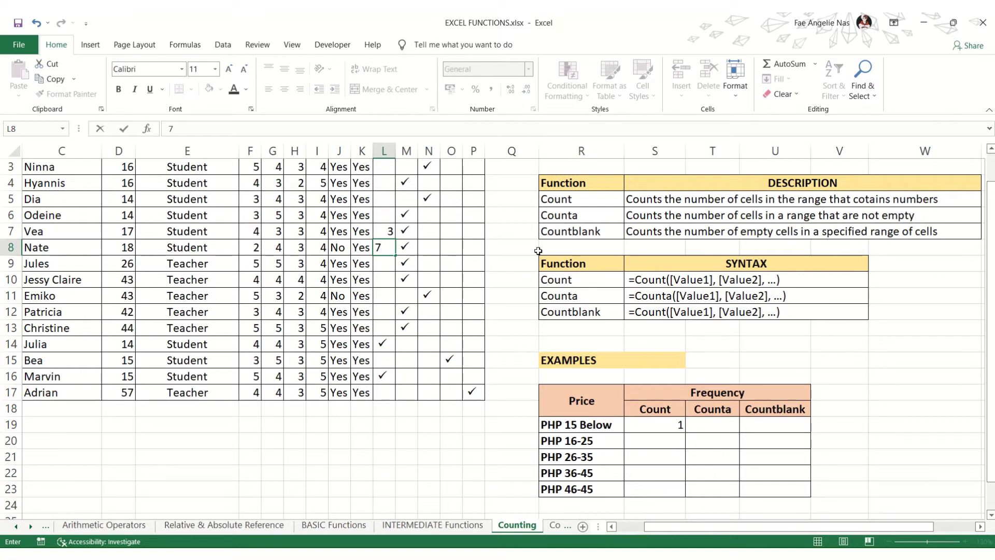
key(Return)
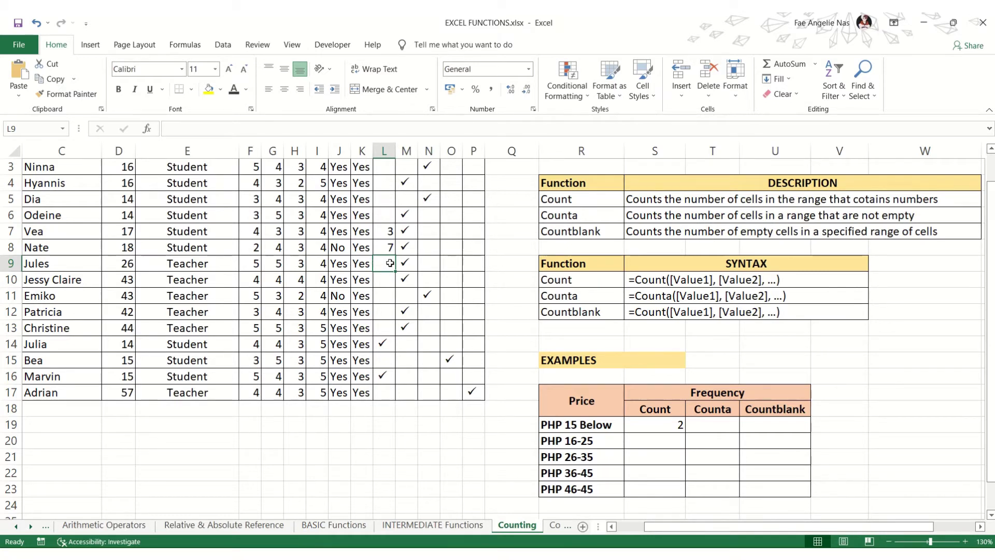
text(a)
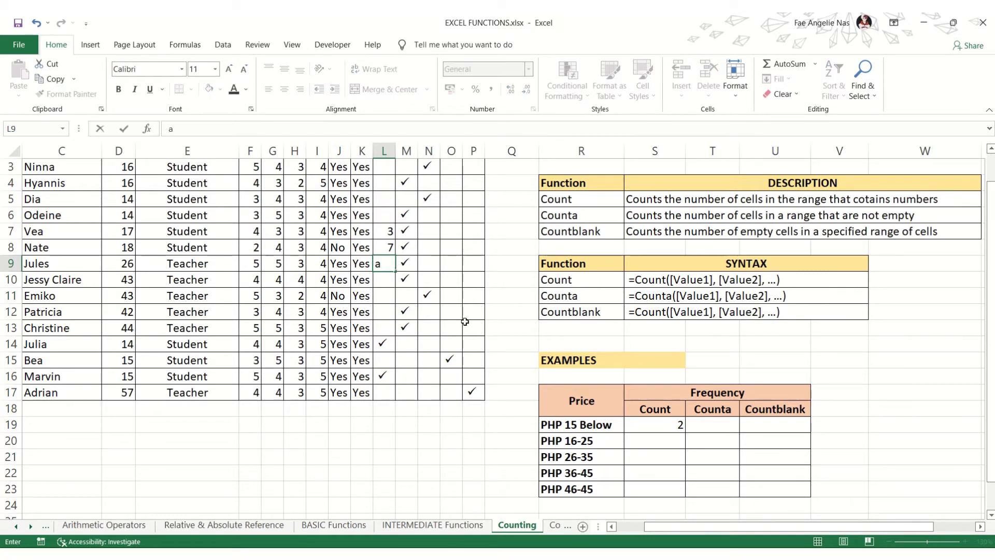
key(Return)
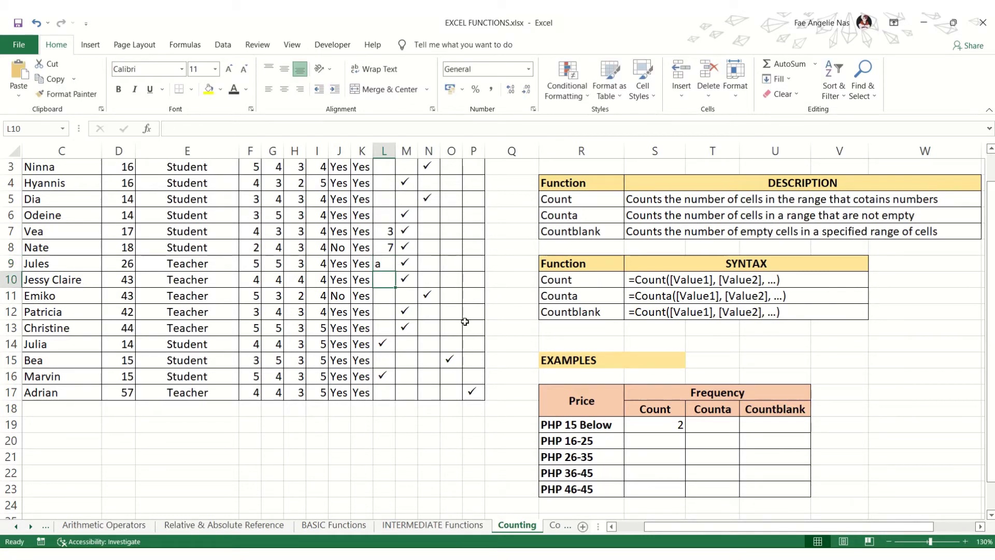
click(394, 263)
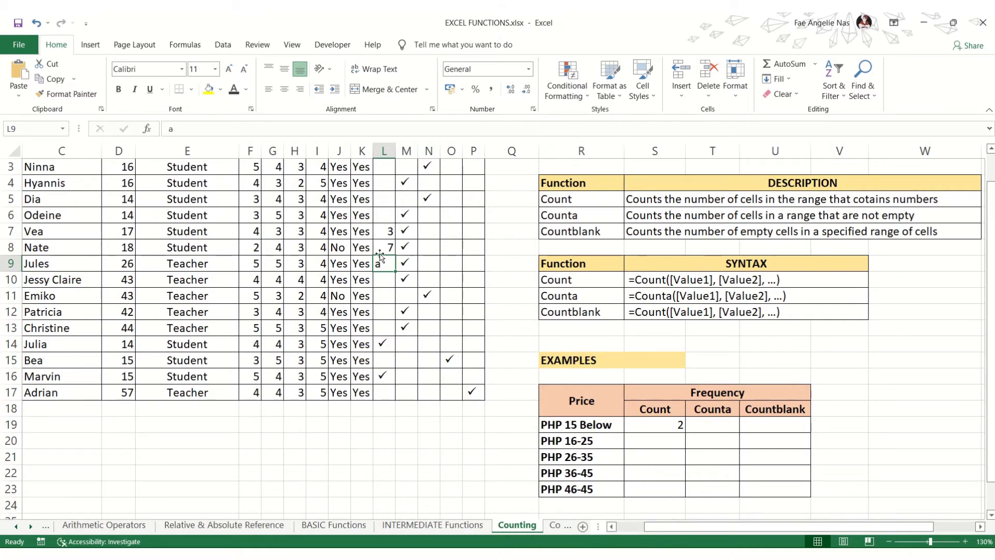
click(386, 233)
drag(386, 232, 382, 261)
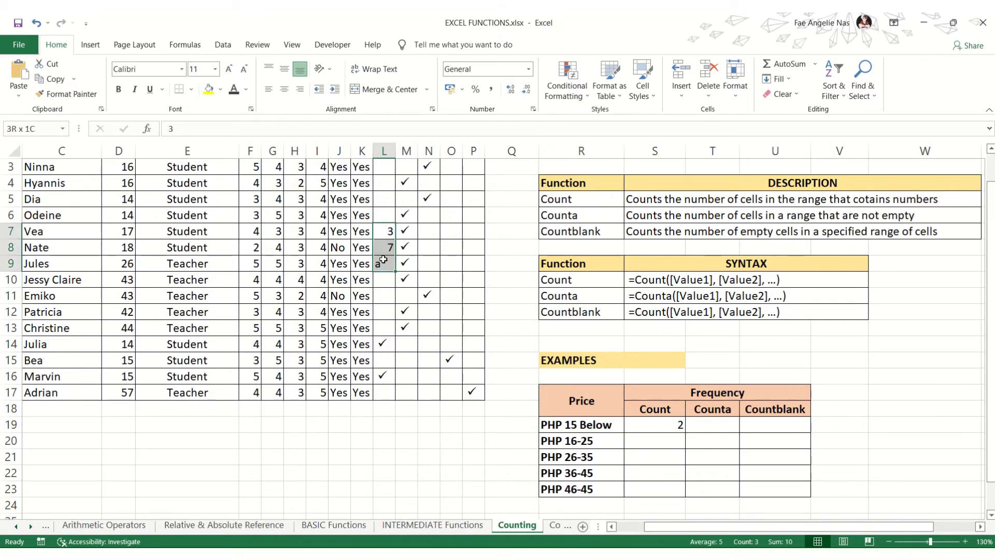
key(Delete)
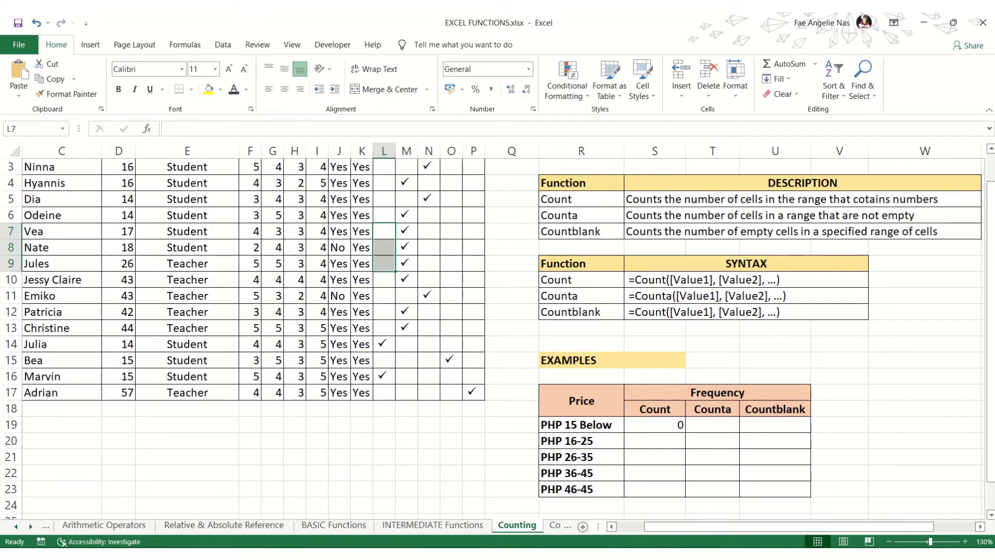
drag(793, 528, 766, 536)
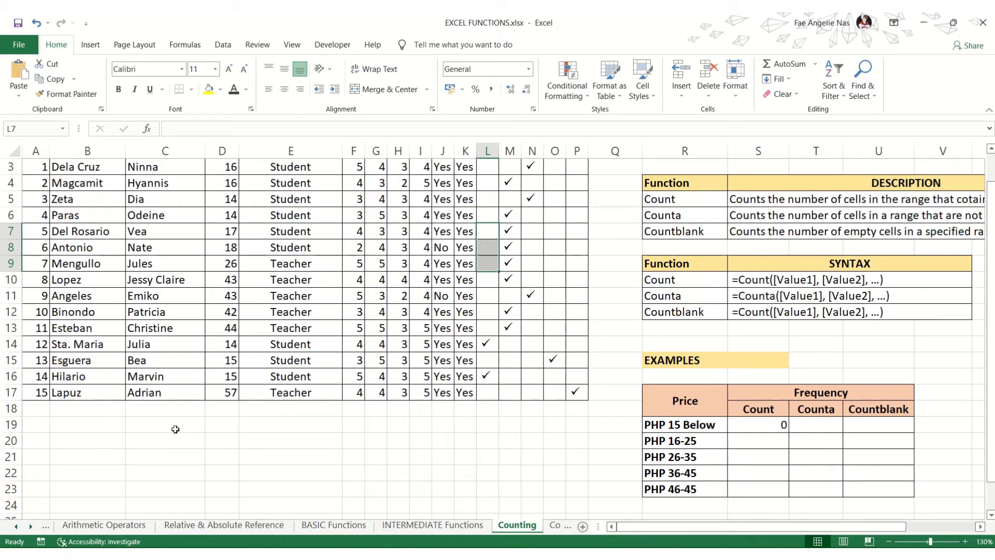
scroll(310, 428, up, 1)
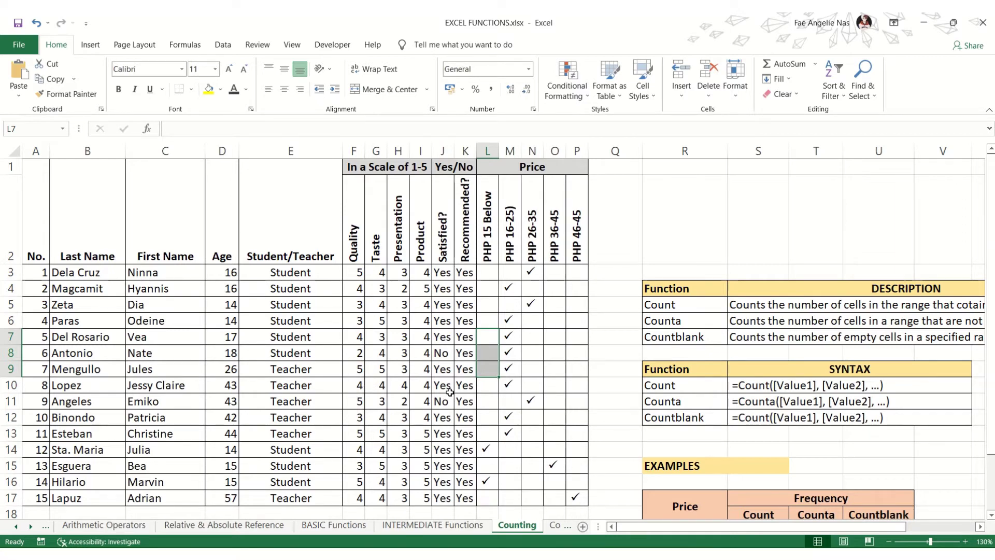
Select F3:F17 to check its count, then clear the Quality rating in F11.
scroll(392, 357, down, 2)
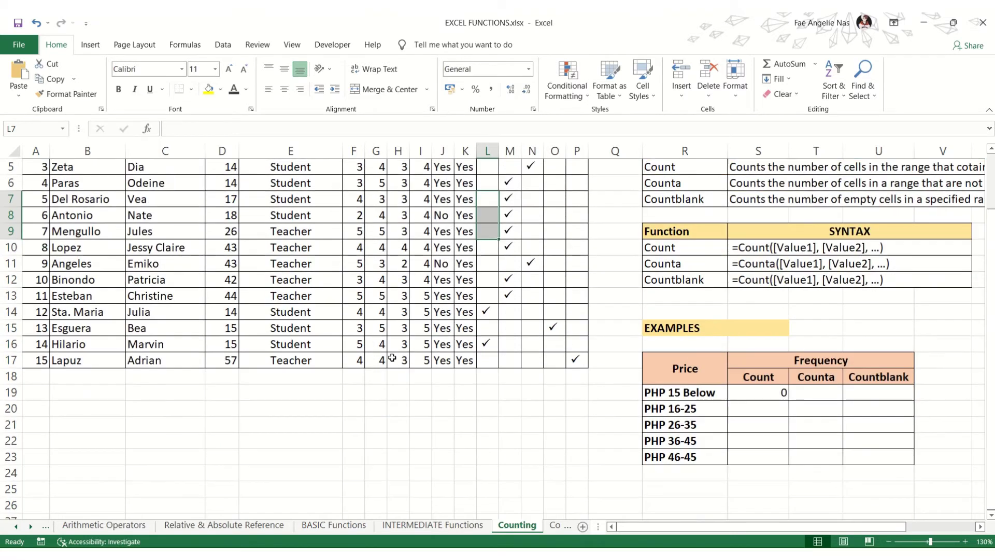
click(344, 381)
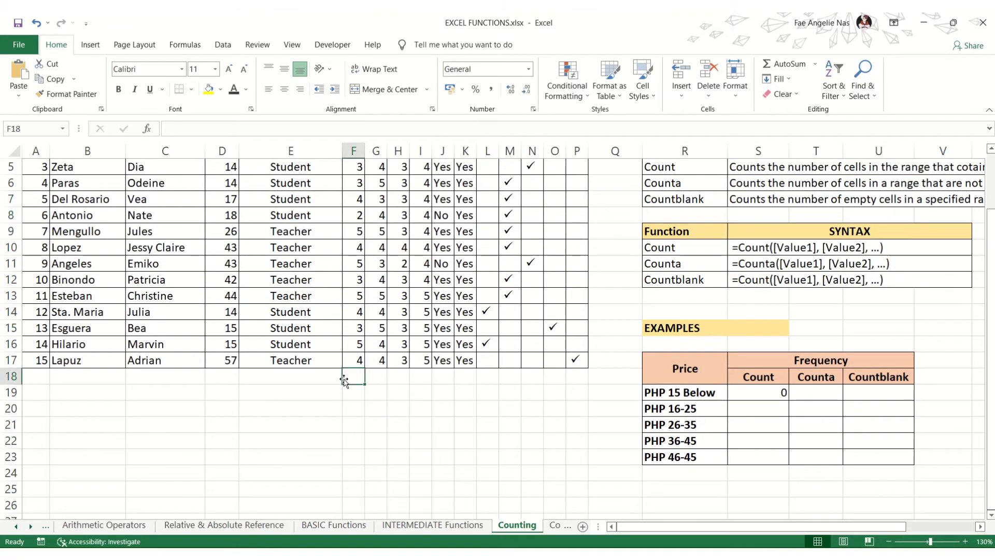
scroll(355, 378, up, 2)
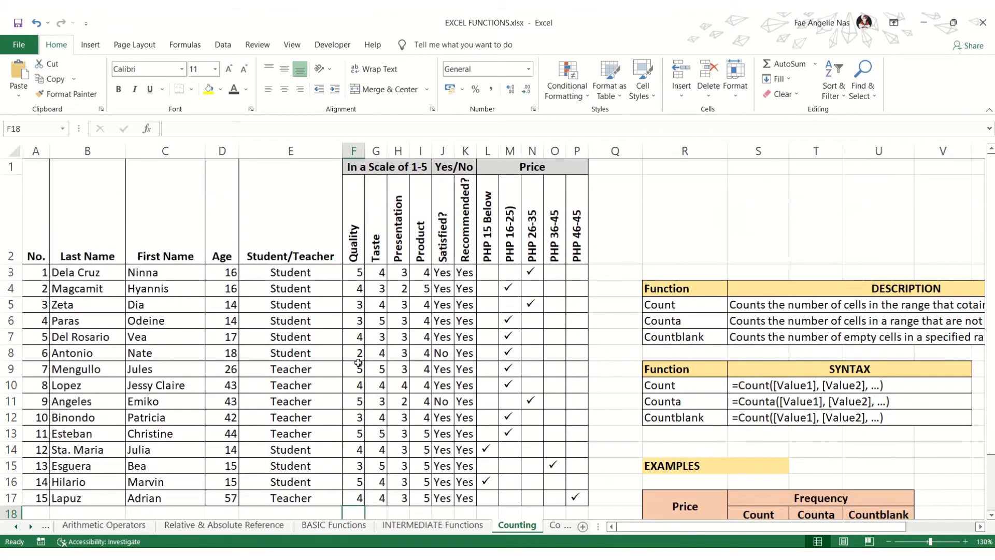
click(353, 272)
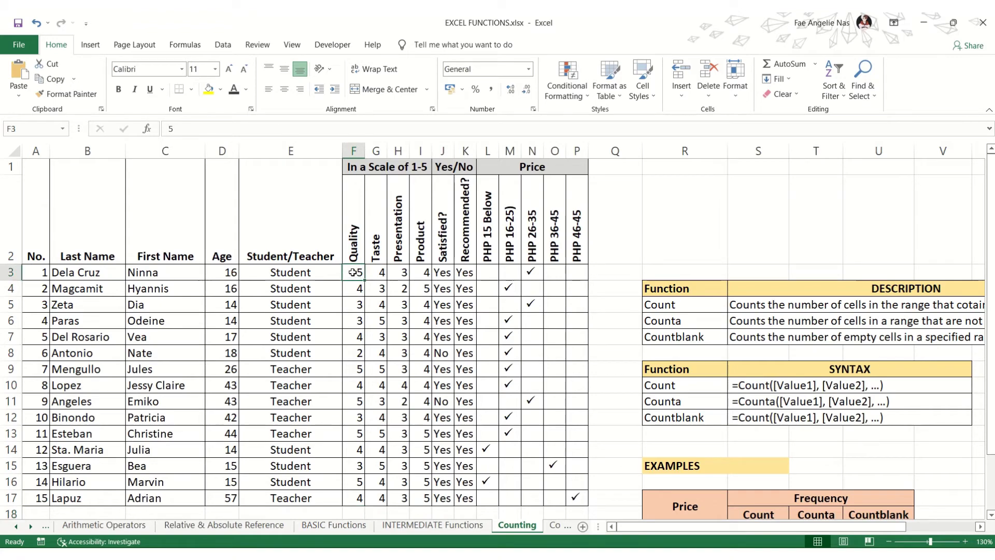
drag(353, 272, 357, 440)
drag(357, 485, 357, 501)
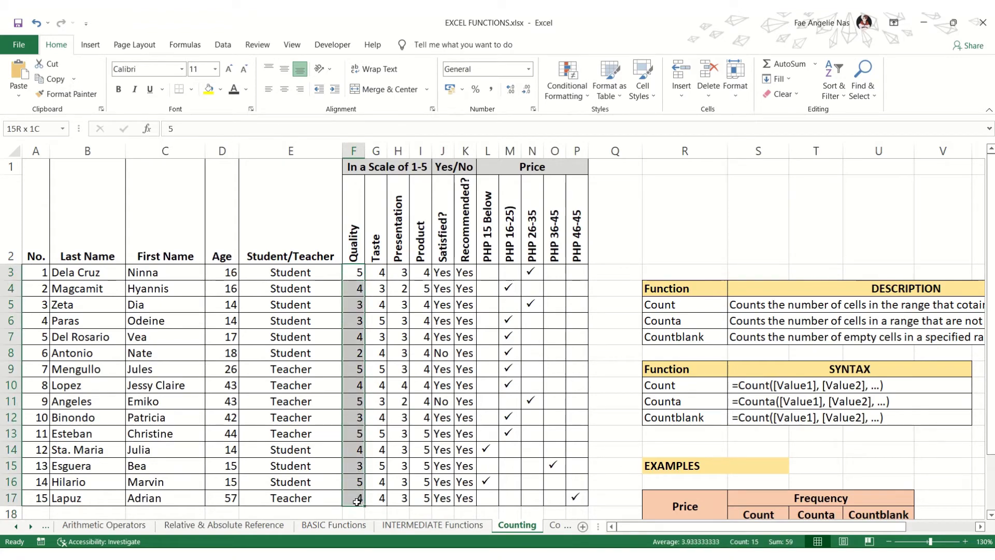
scroll(348, 455, down, 2)
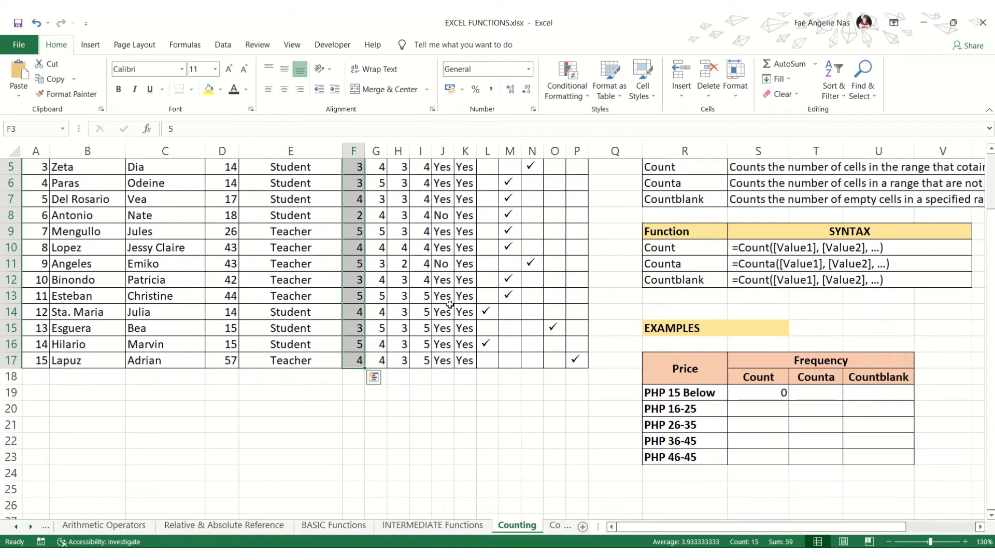
scroll(449, 304, up, 2)
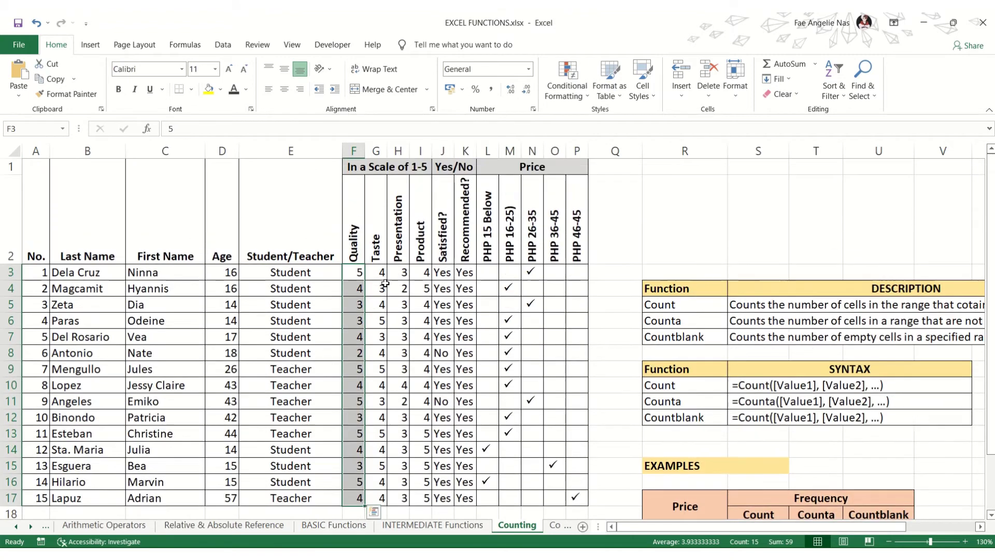
click(359, 403)
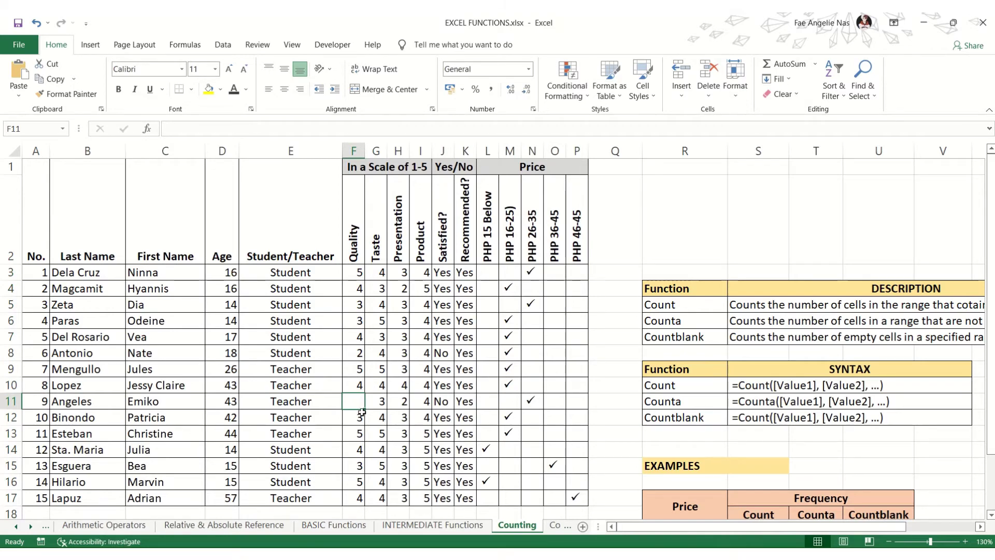
Enter =COUNT(F3:F17) in F18, returning 14 since the blank F11 is skipped.
scroll(362, 412, down, 2)
click(355, 380)
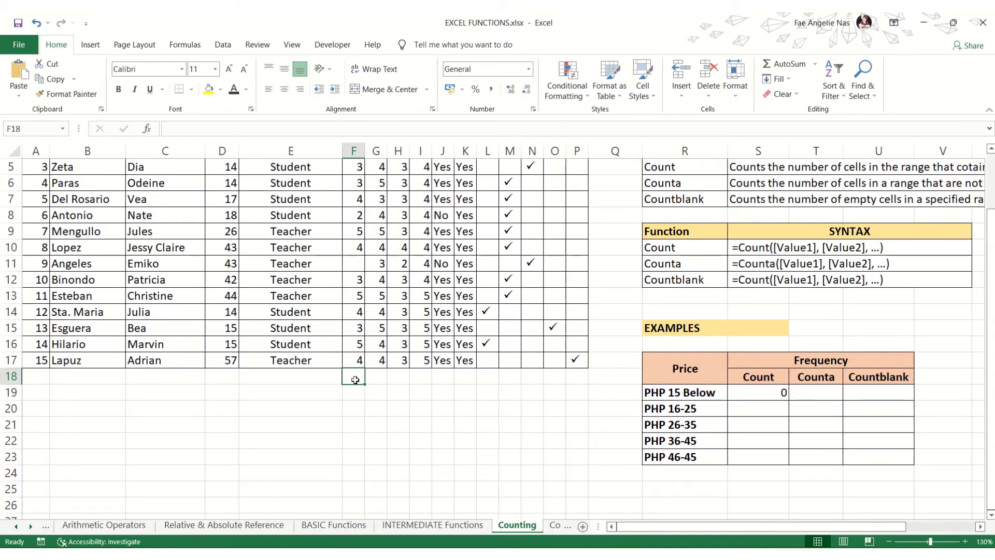
scroll(373, 254, up, 2)
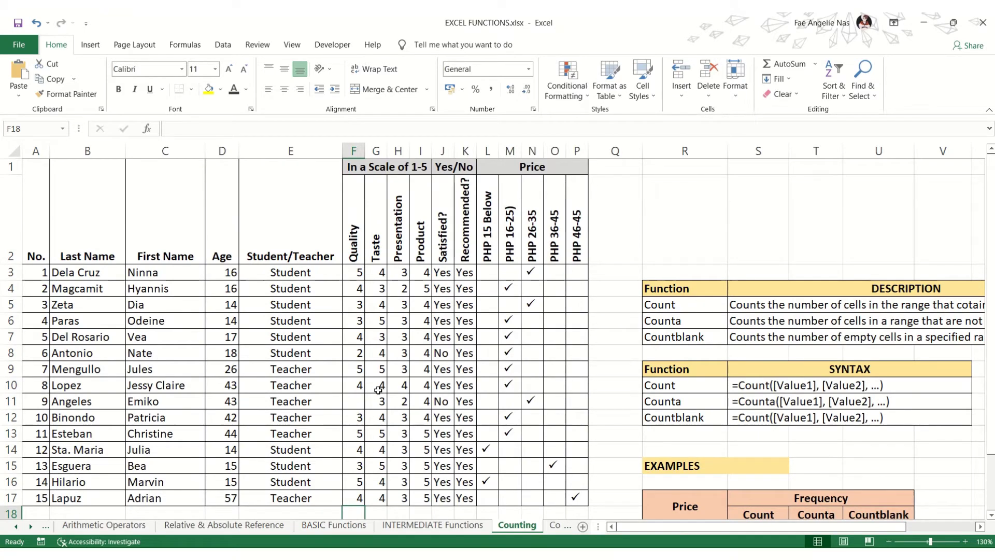
text(=)
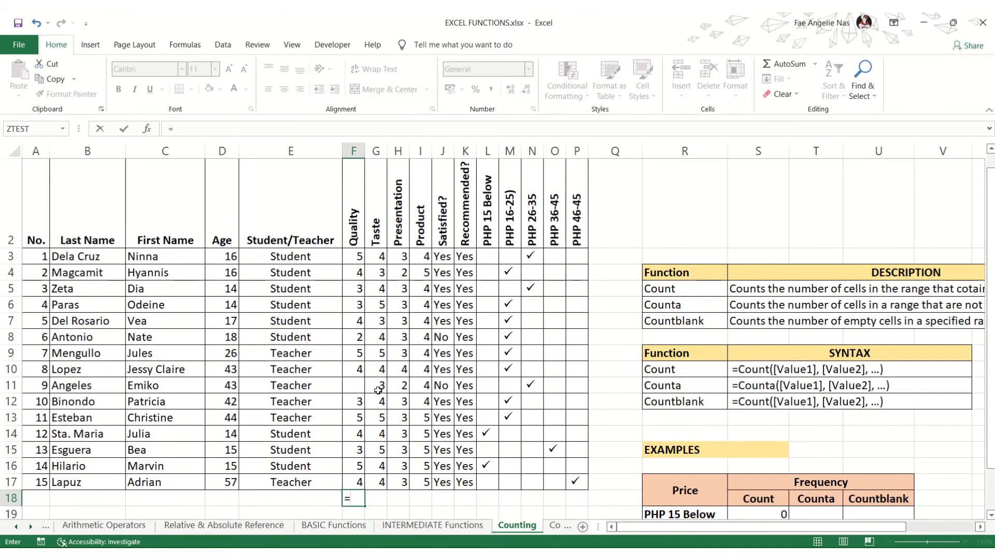
text(count)
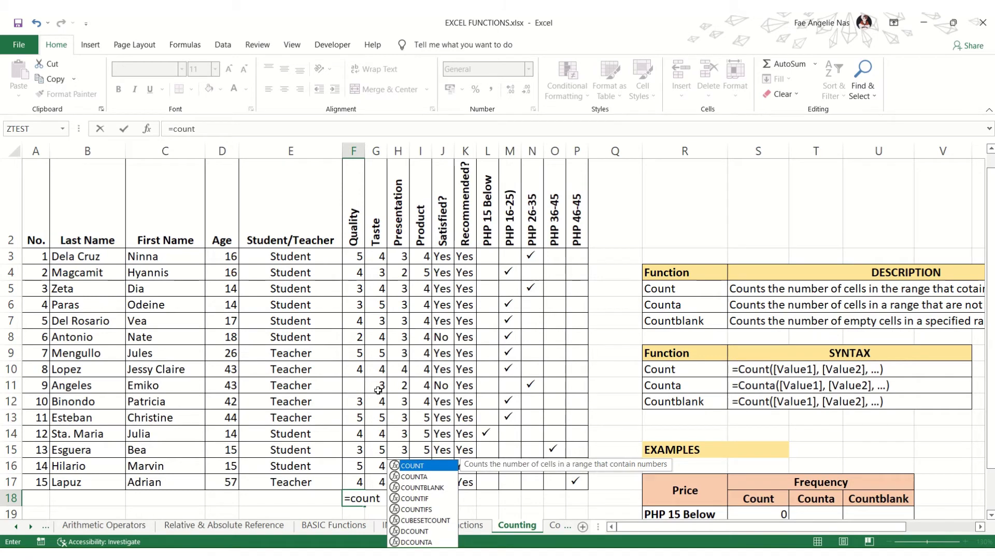
text(()
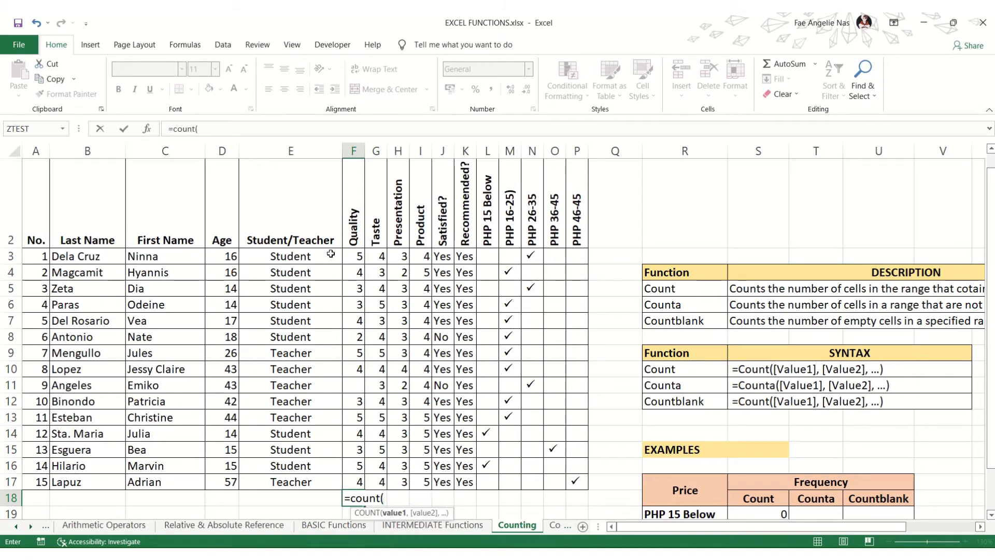
drag(359, 254, 358, 482)
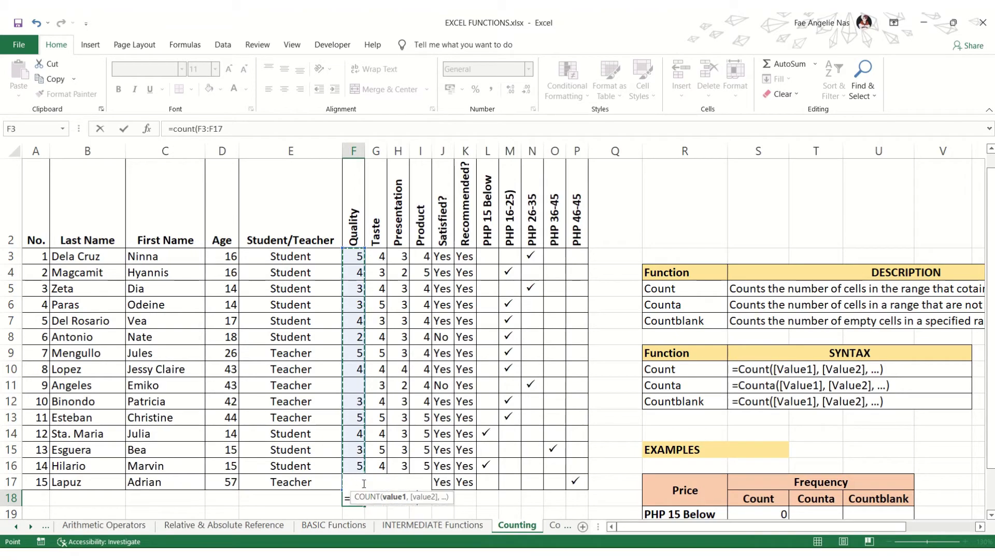
text())
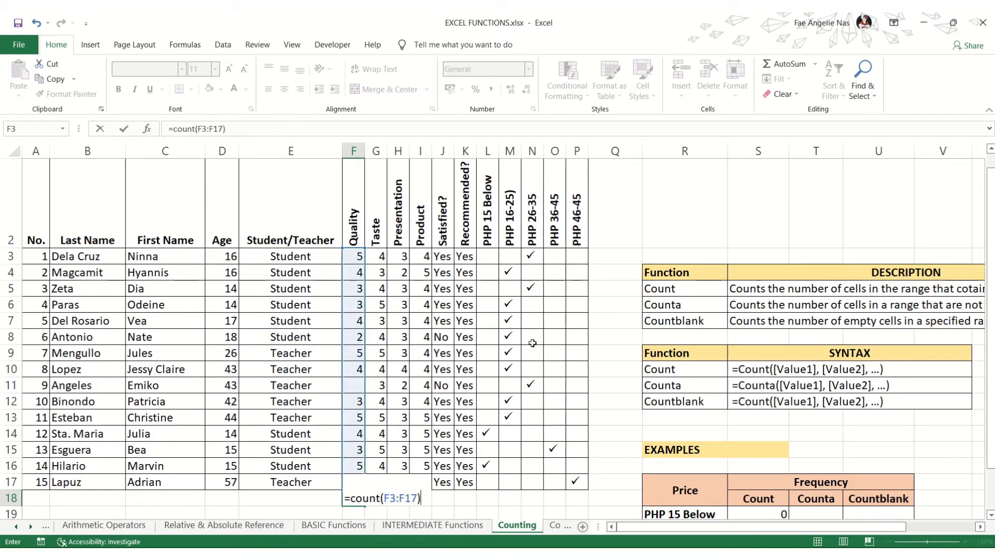
key(Return)
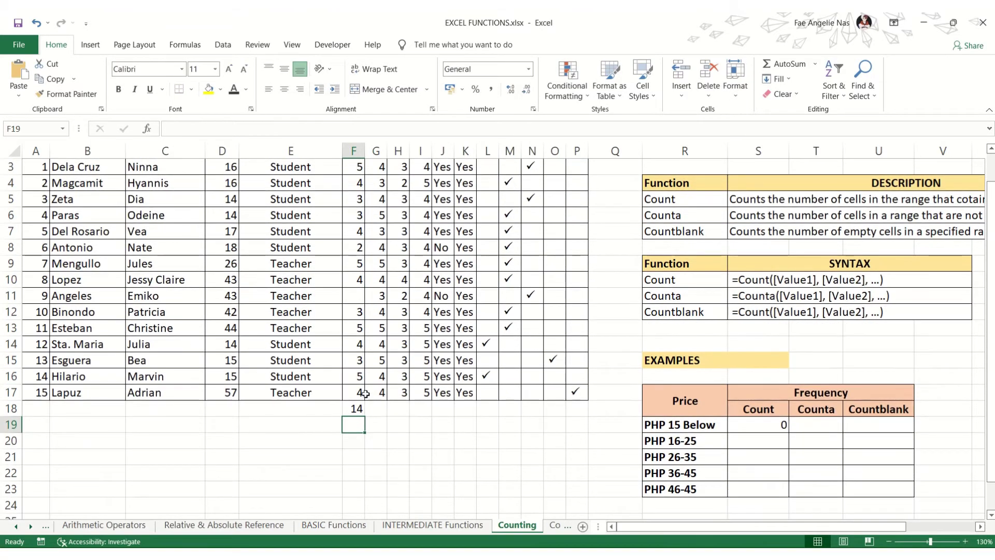
click(359, 411)
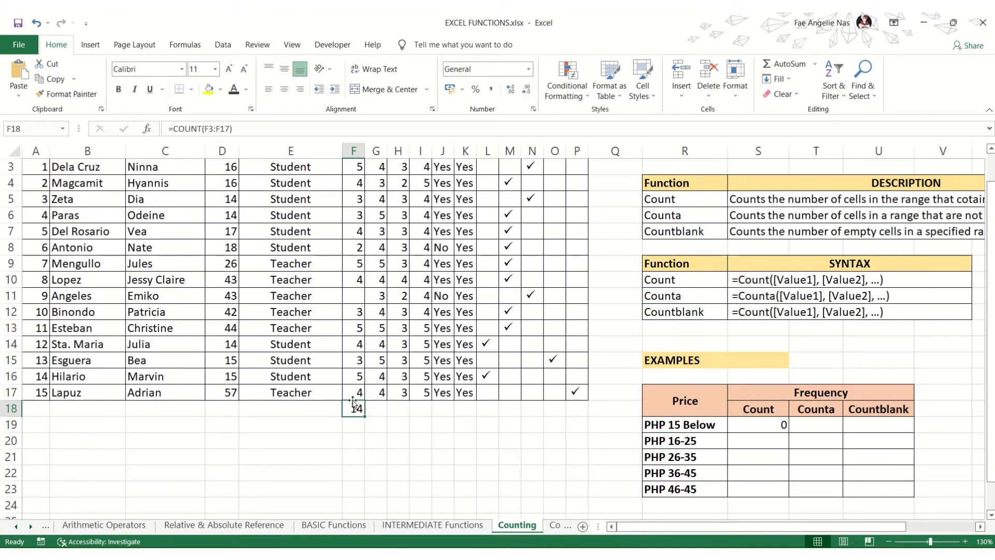
scroll(286, 341, up, 1)
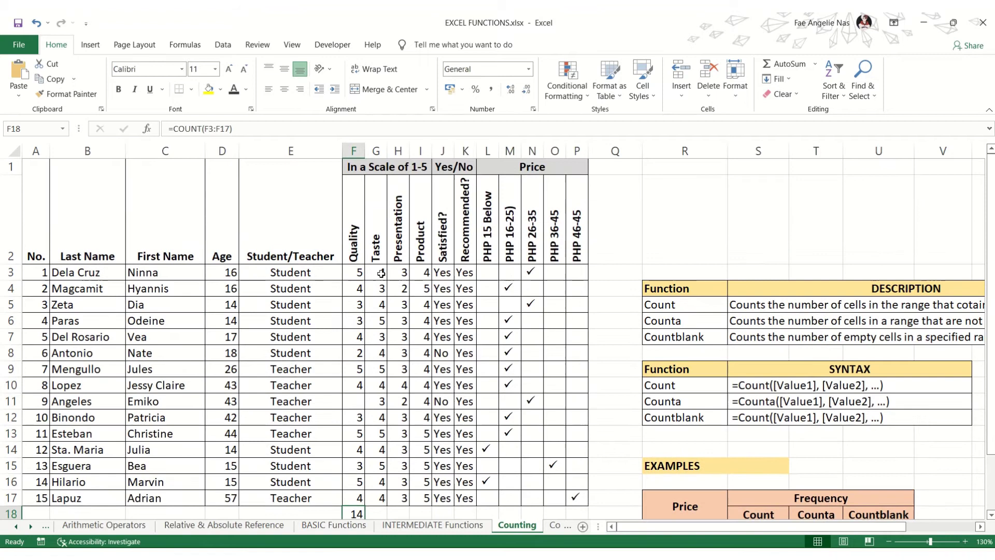
Clear the Quality score in F10 and check that the F18 count drops to 13.
click(359, 238)
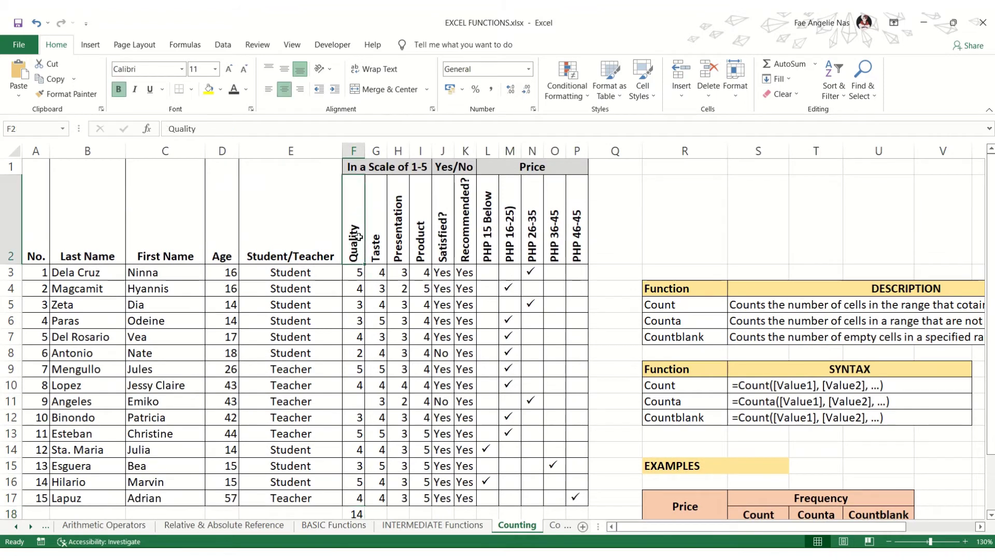
click(358, 385)
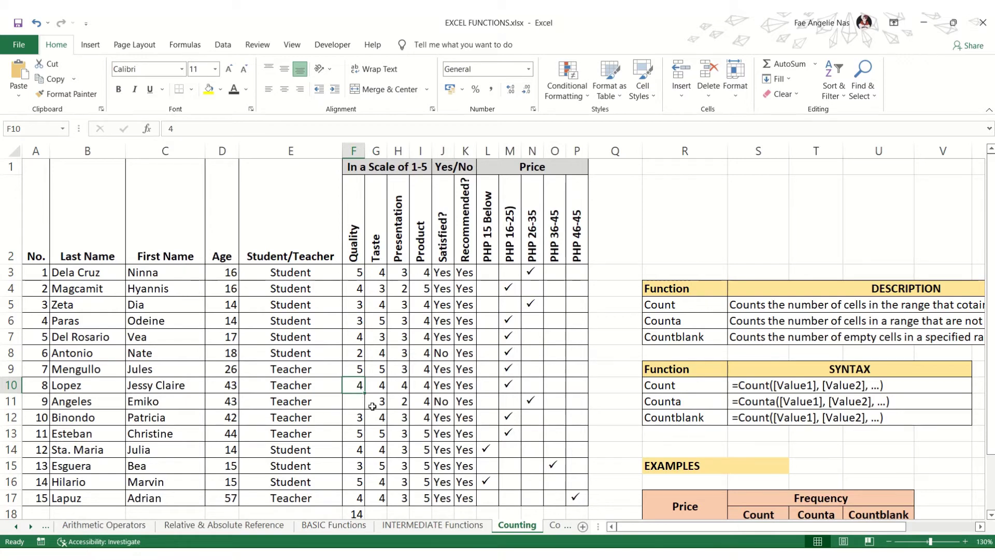
key(Delete)
click(353, 513)
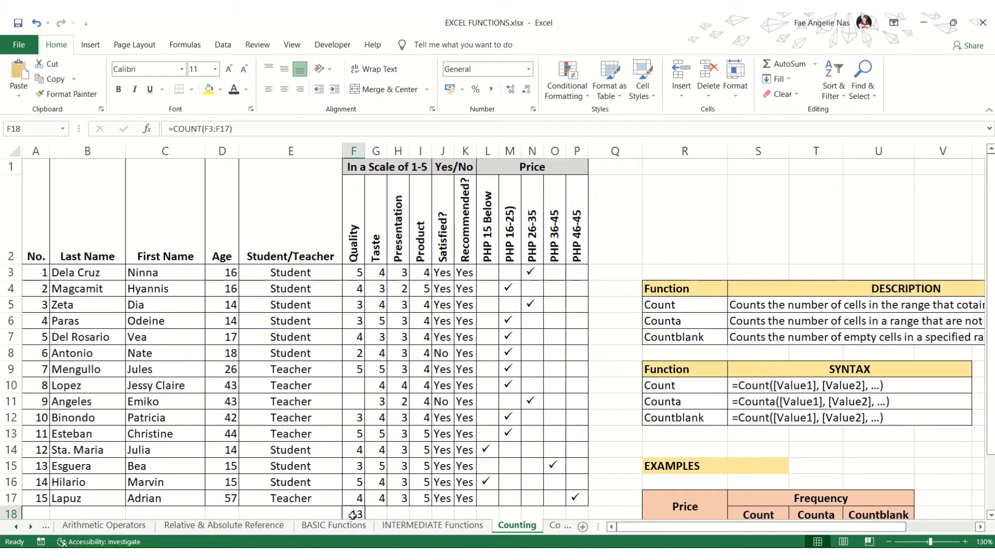
Check the remaining Quality scores in rows 9 to 7 and the F18 count.
click(357, 371)
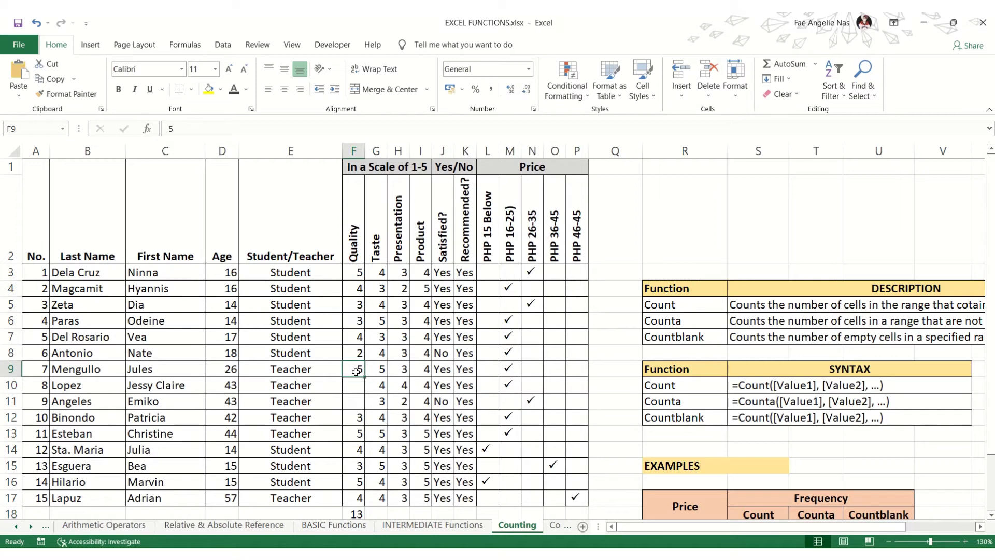
click(362, 270)
click(361, 289)
click(359, 322)
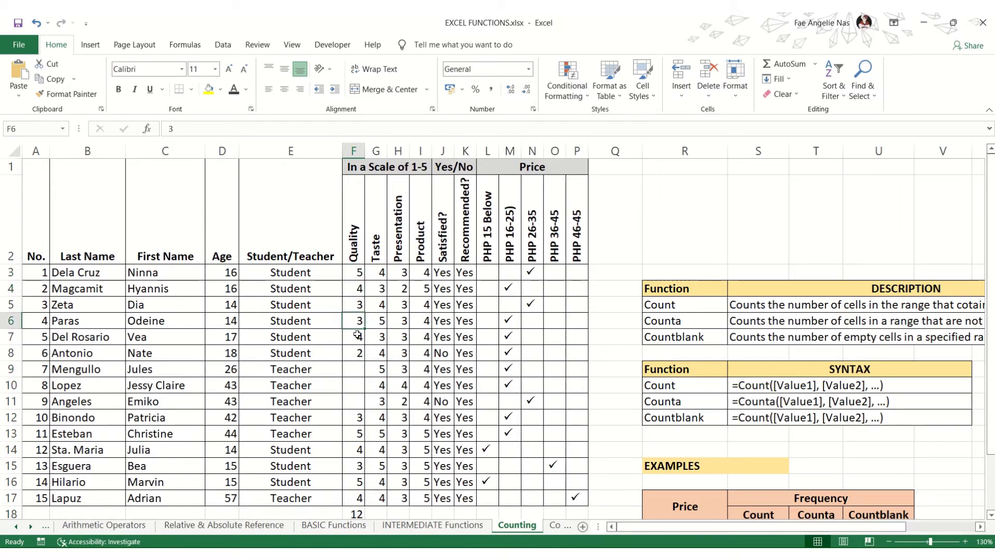
click(357, 337)
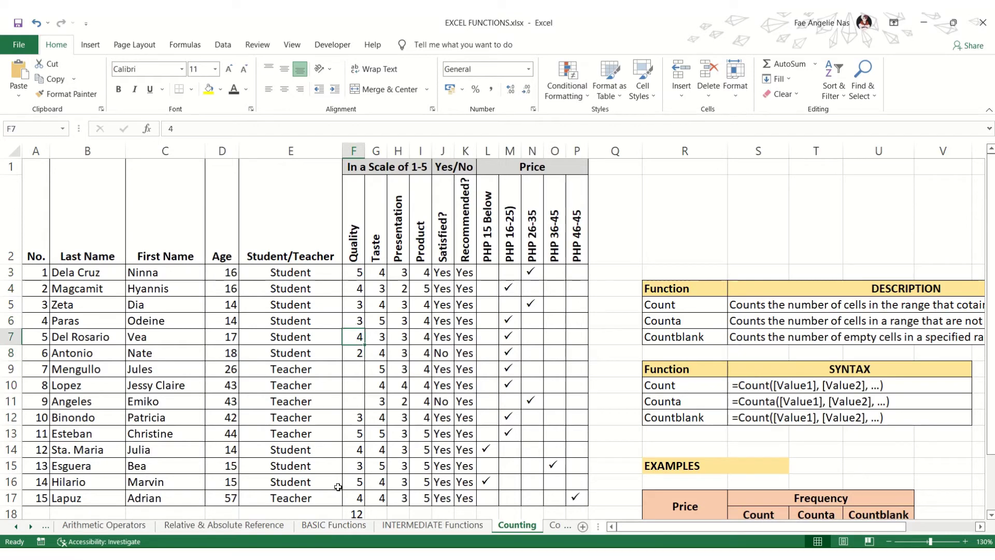
click(353, 513)
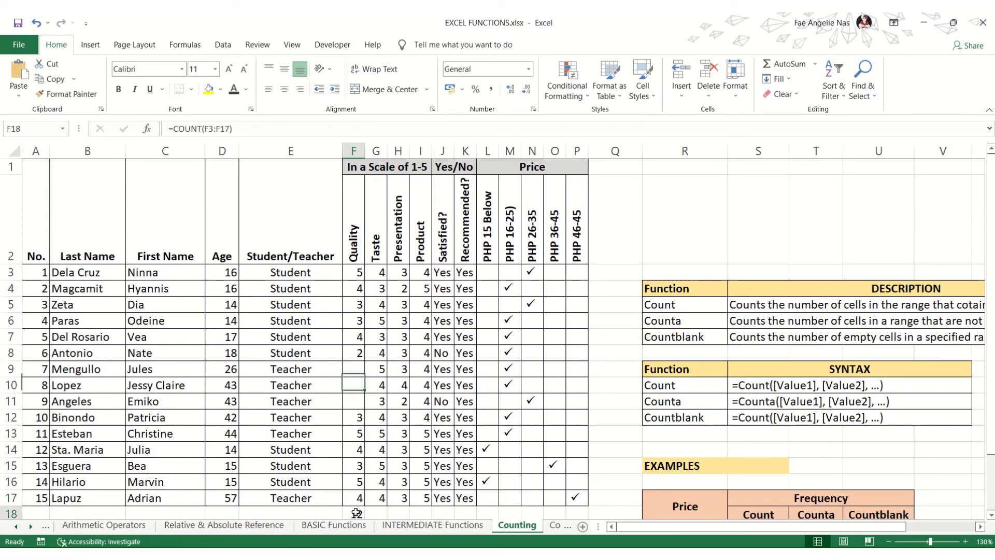
Clear the F18 count, then undo to restore the Quality scores in F9–F11.
key(Delete)
scroll(355, 512, down, 2)
key(ctrl+z)
key(ctrl+z)
key(ctrl+z)
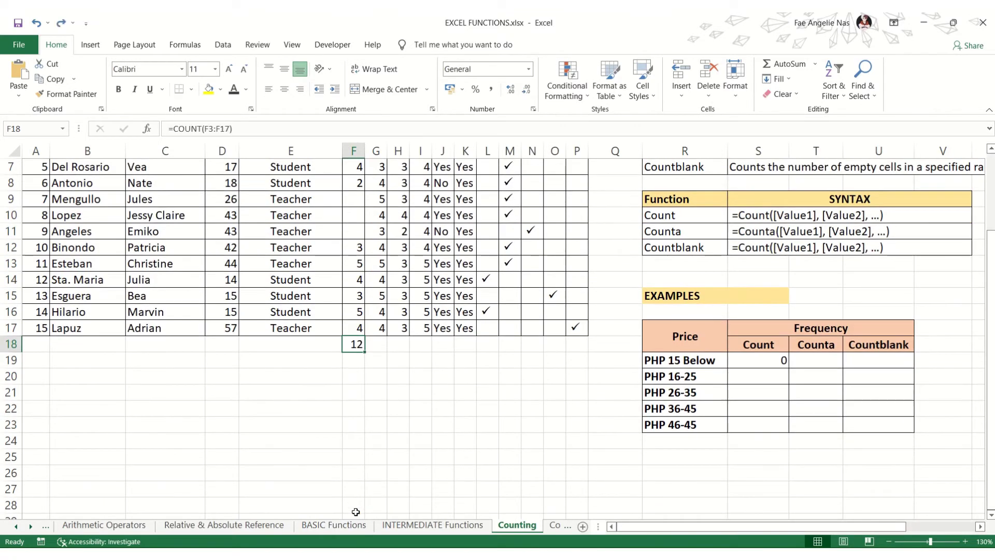
key(ctrl+z)
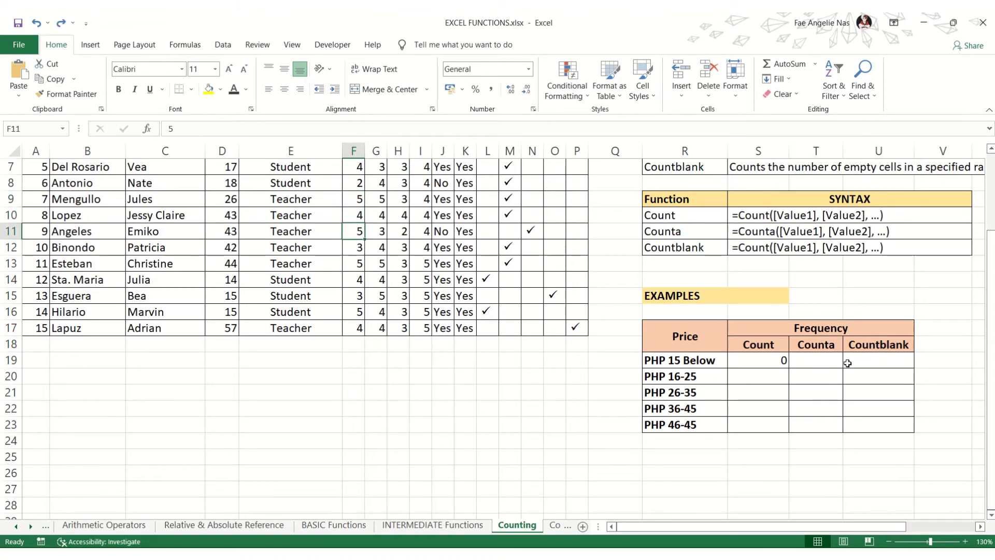
scroll(753, 371, up, 2)
click(763, 214)
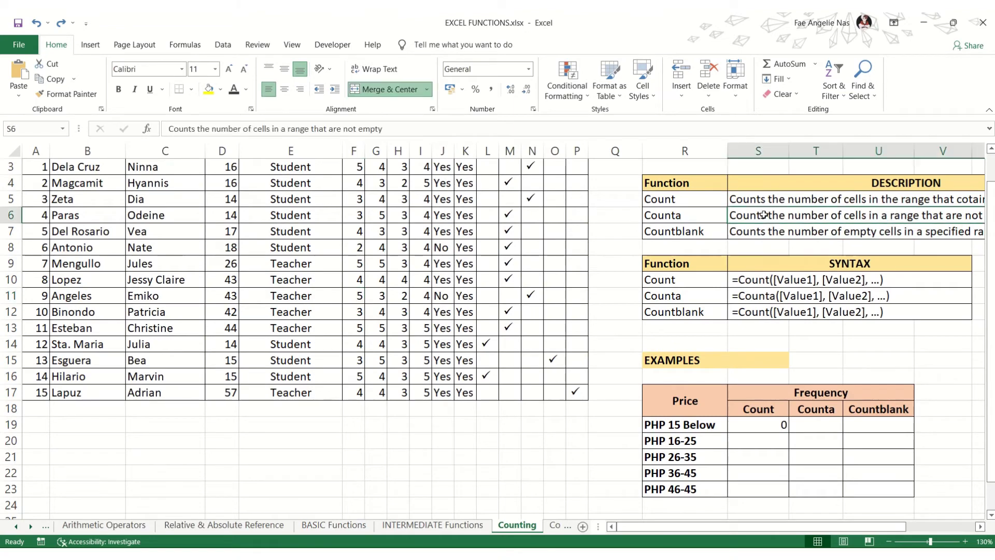
drag(707, 526, 744, 527)
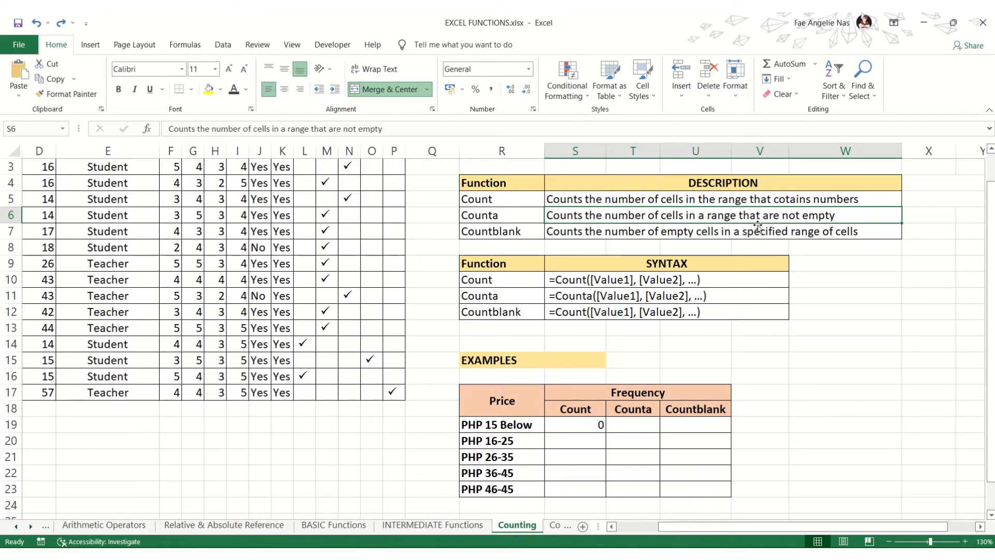
scroll(758, 225, up, 1)
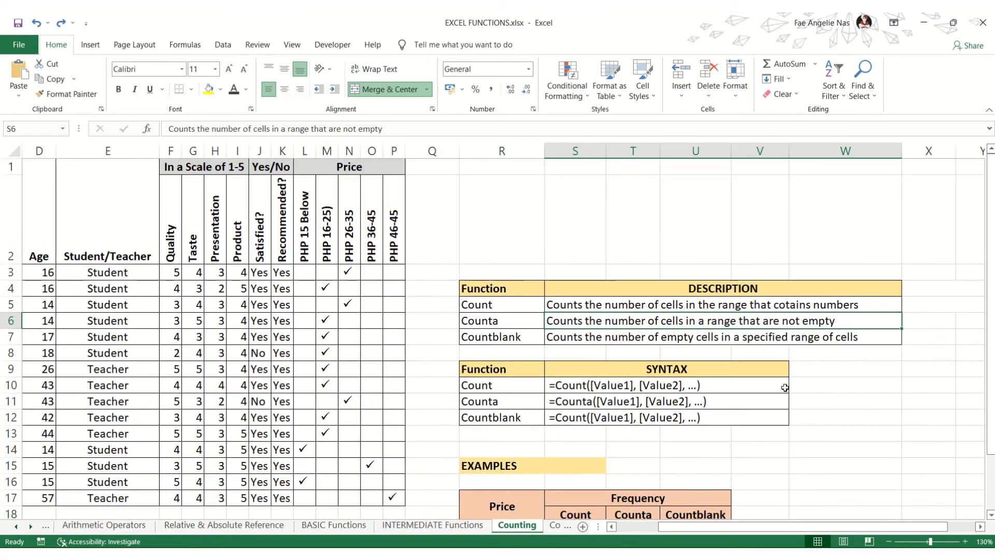
drag(313, 274, 389, 495)
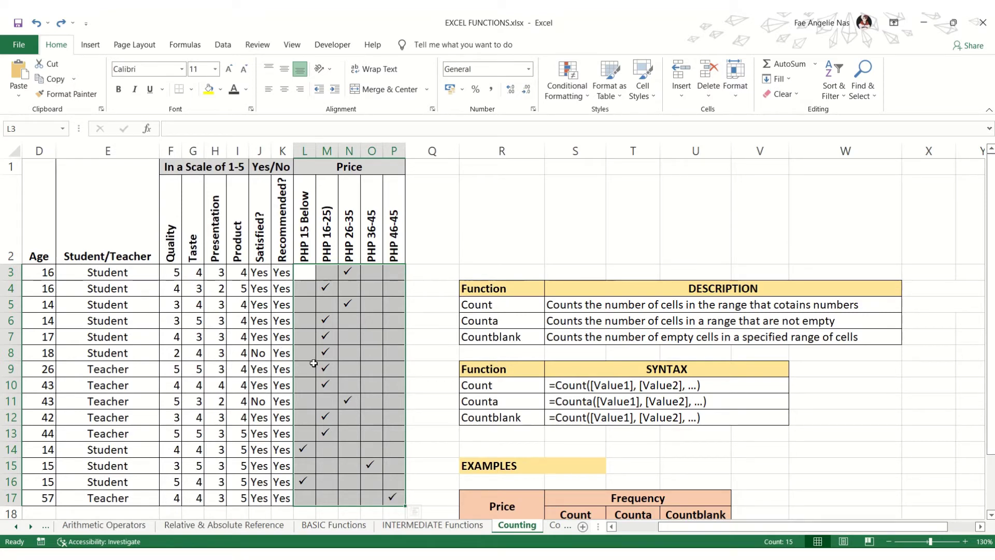
click(327, 276)
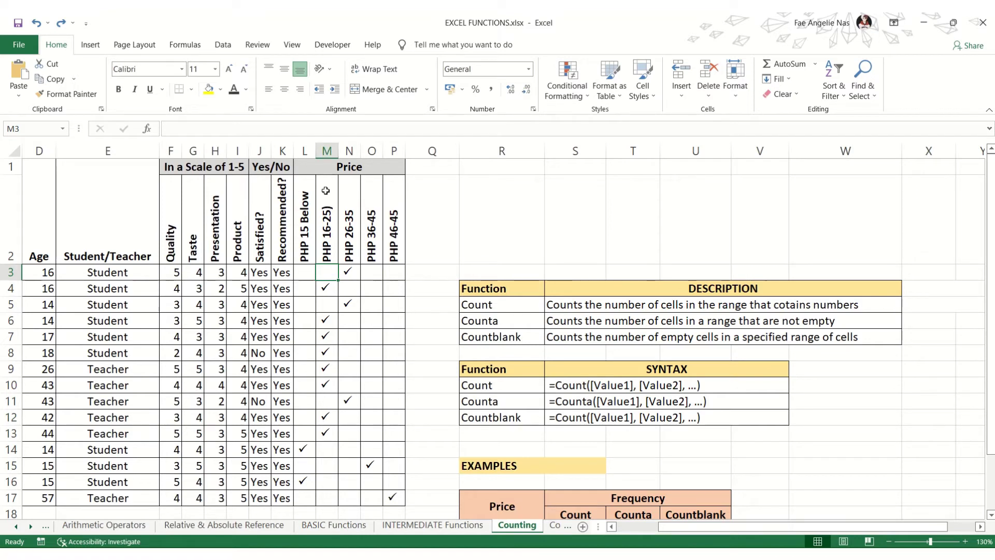
click(335, 243)
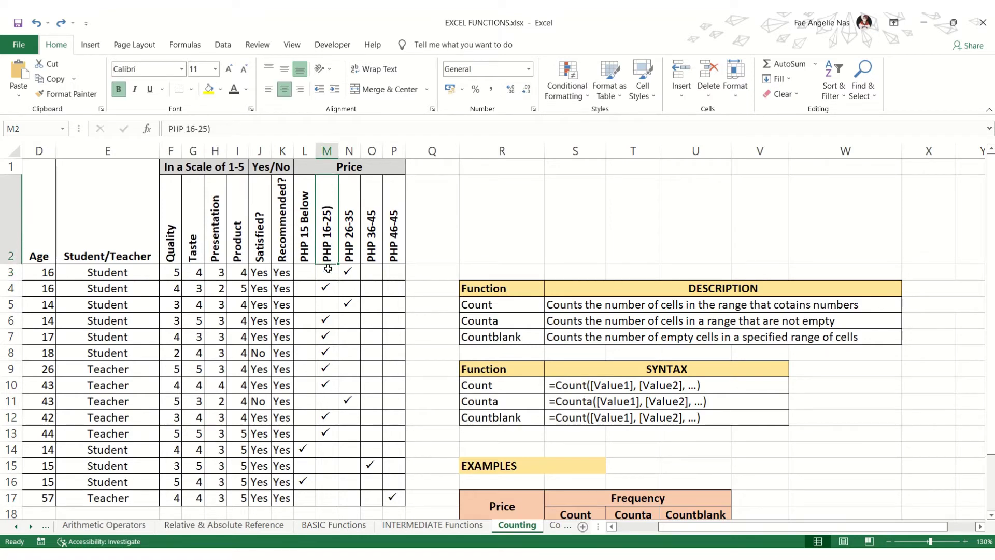
drag(328, 270, 338, 431)
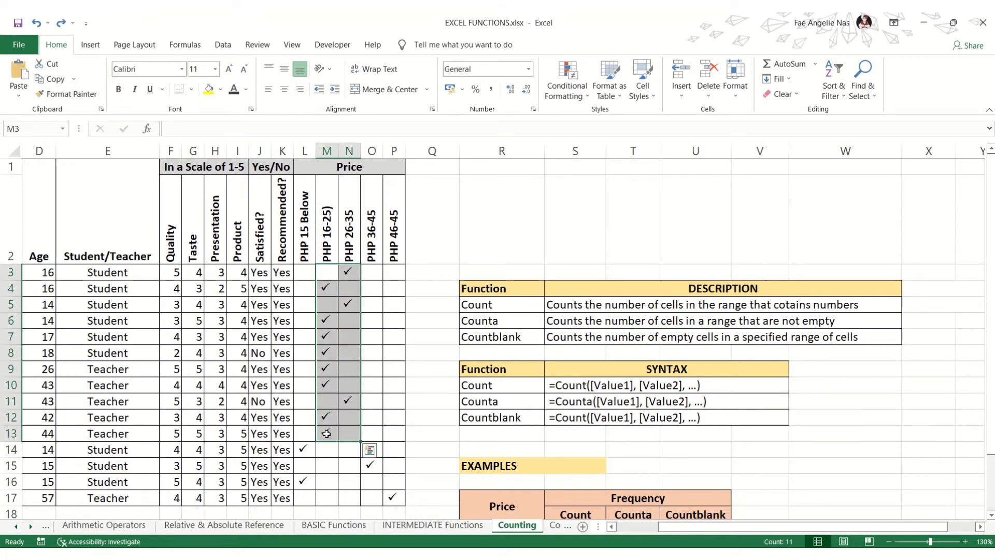
click(326, 433)
click(327, 417)
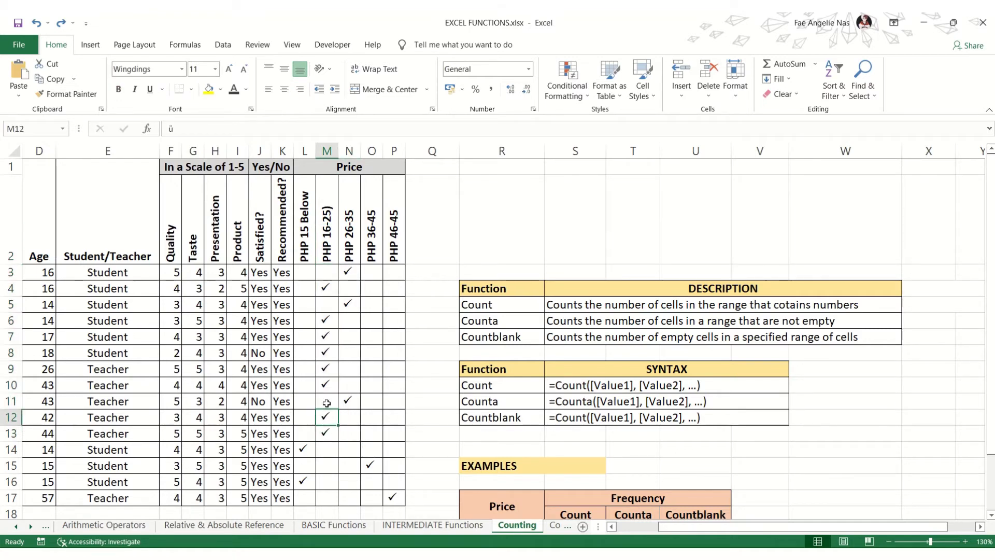
click(327, 403)
click(327, 368)
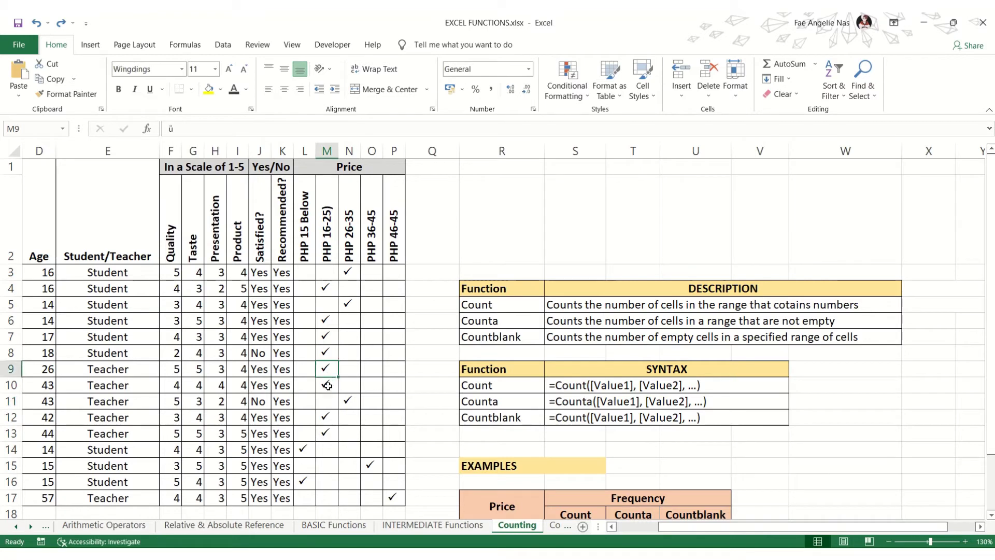
click(327, 386)
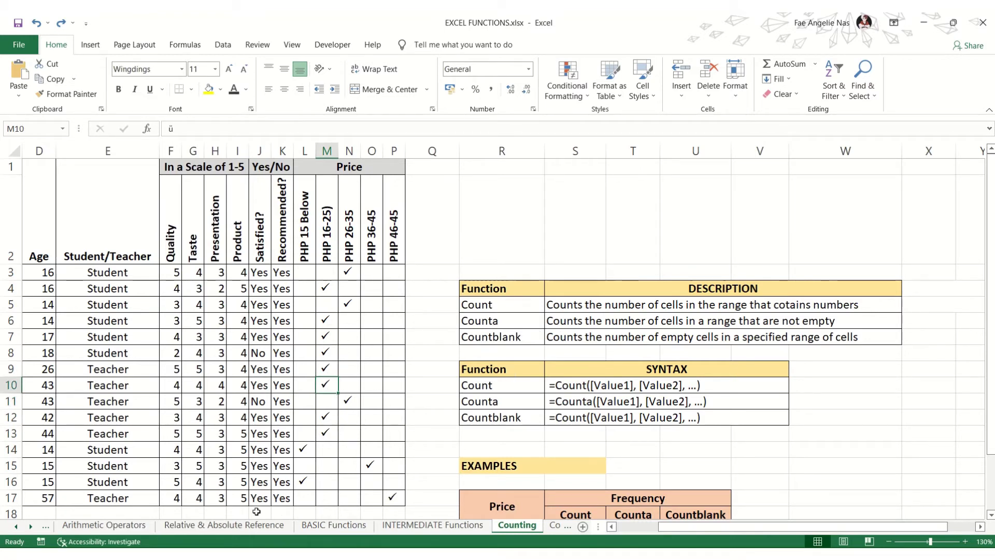
scroll(622, 466, down, 2)
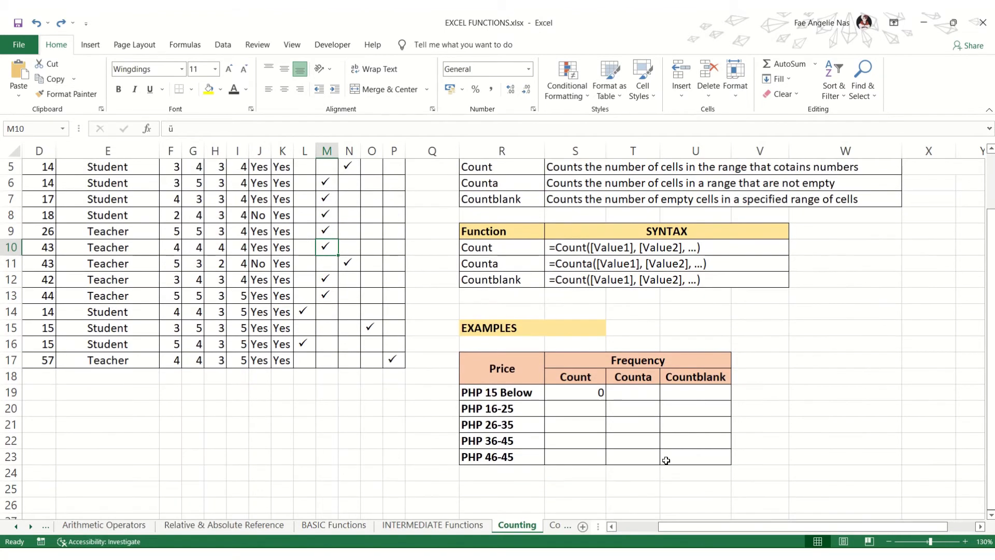
Enter =COUNTA(M3:M17) in T20 so PHP 16-25 shows a Counta of 8.
click(631, 406)
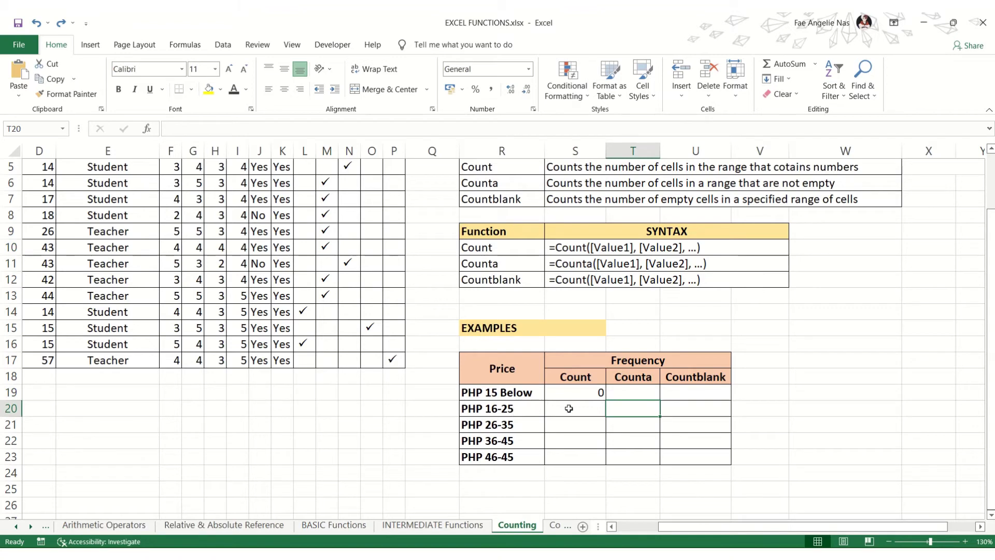
click(477, 411)
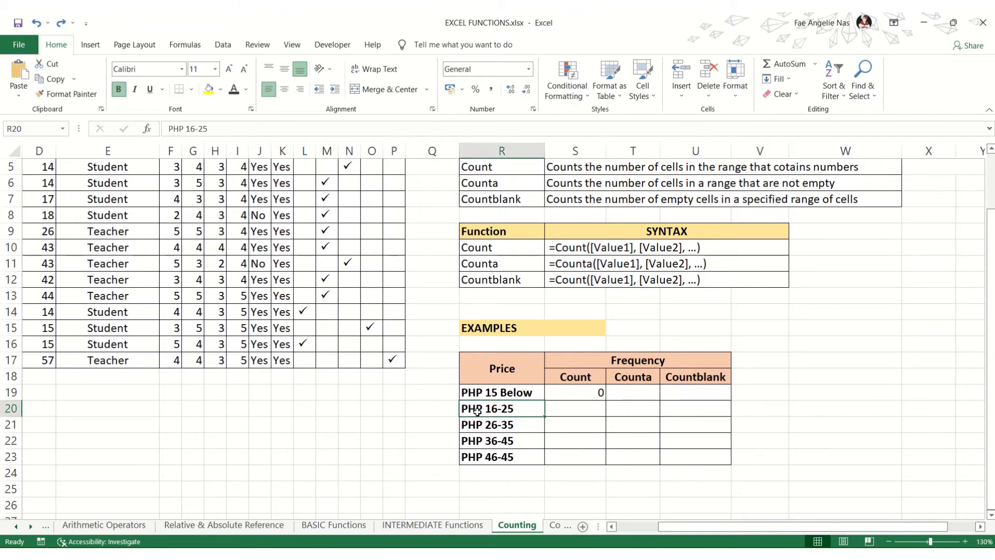
click(633, 409)
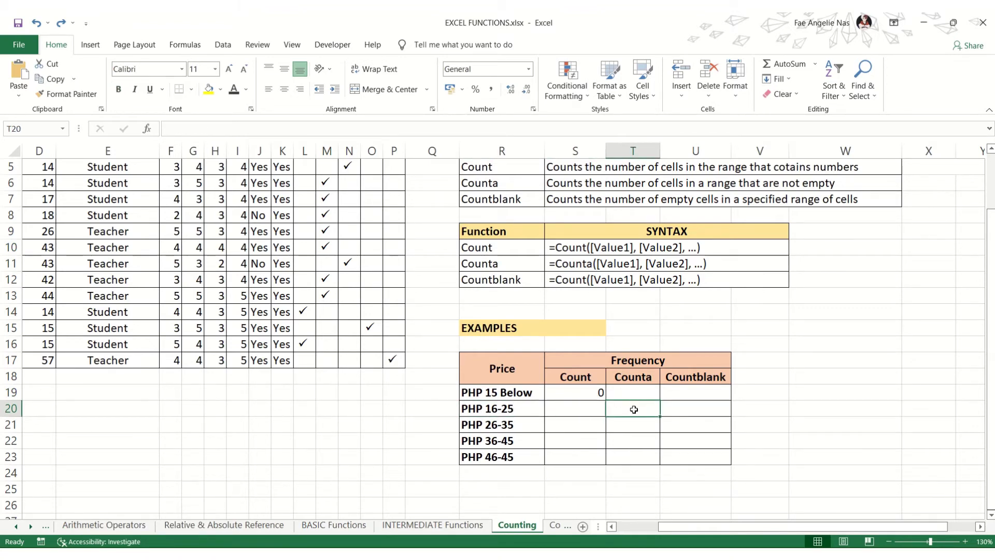
text(=)
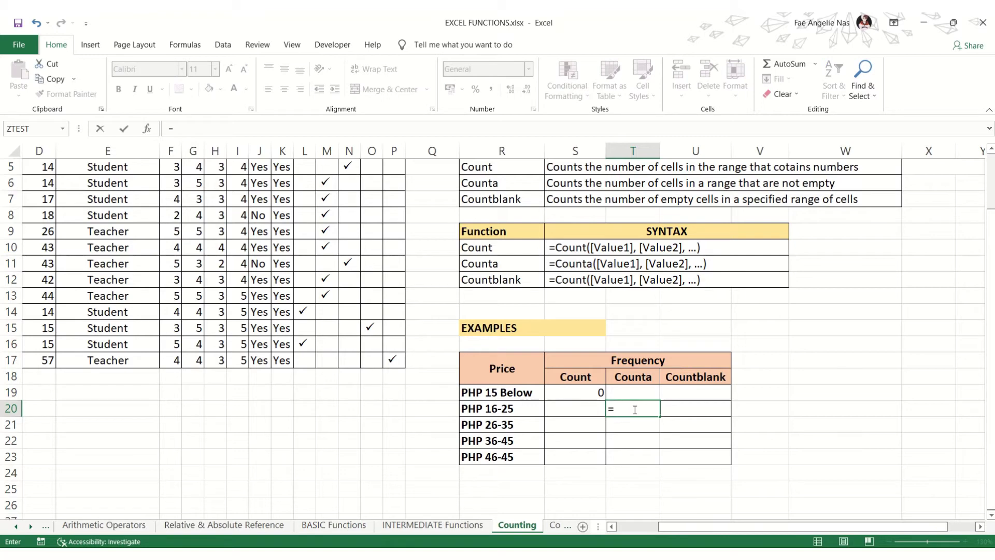
text(counta)
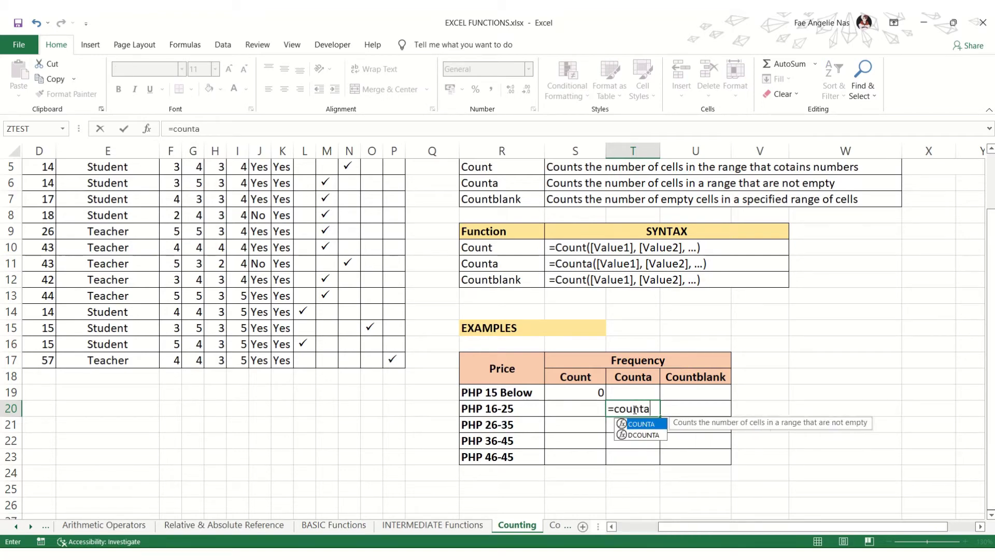
text(()
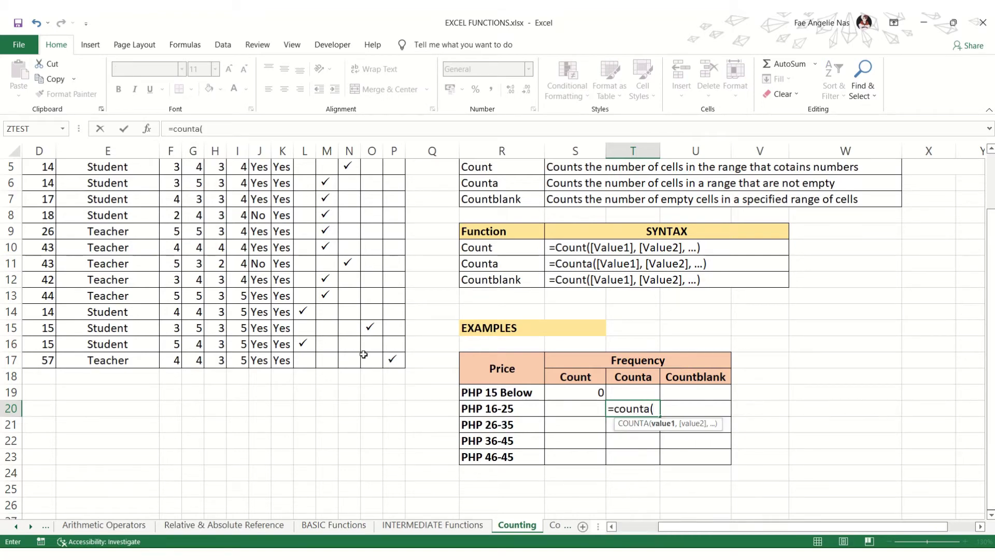
scroll(364, 354, up, 2)
drag(326, 273, 326, 496)
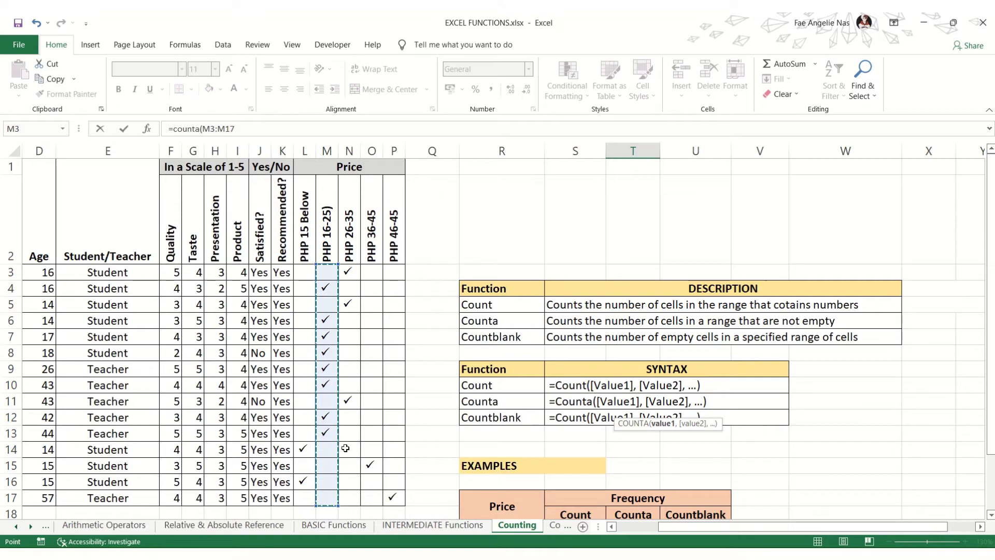
key(Return)
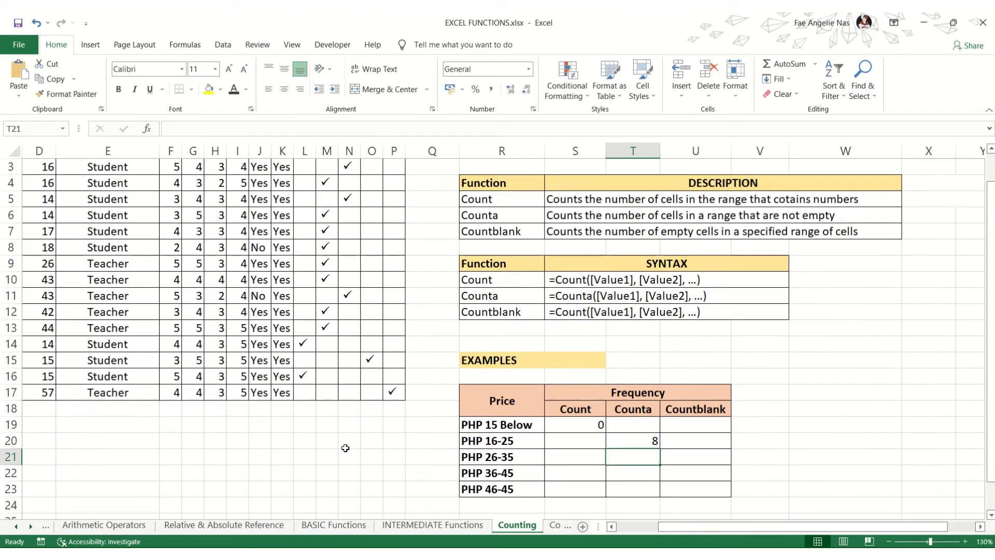
click(643, 439)
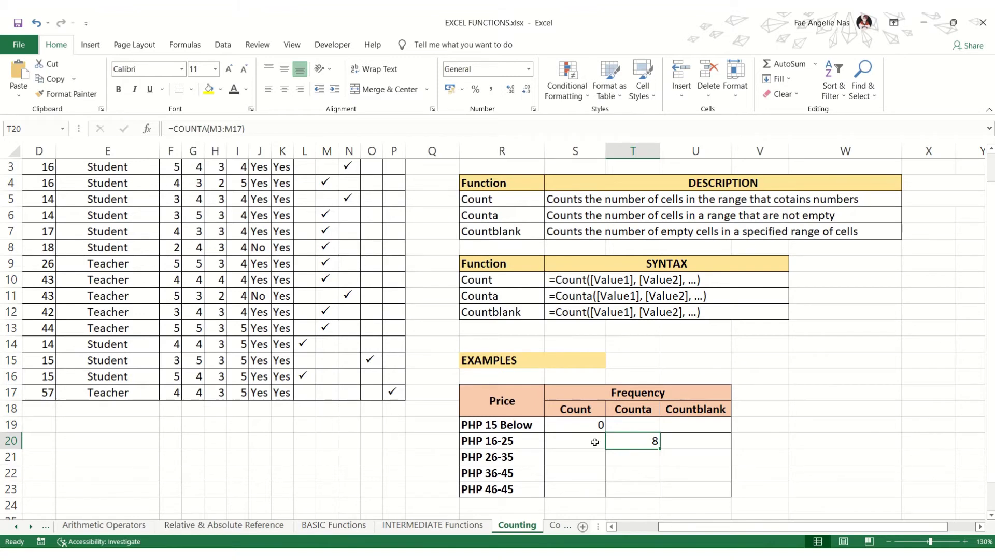
scroll(365, 384, up, 1)
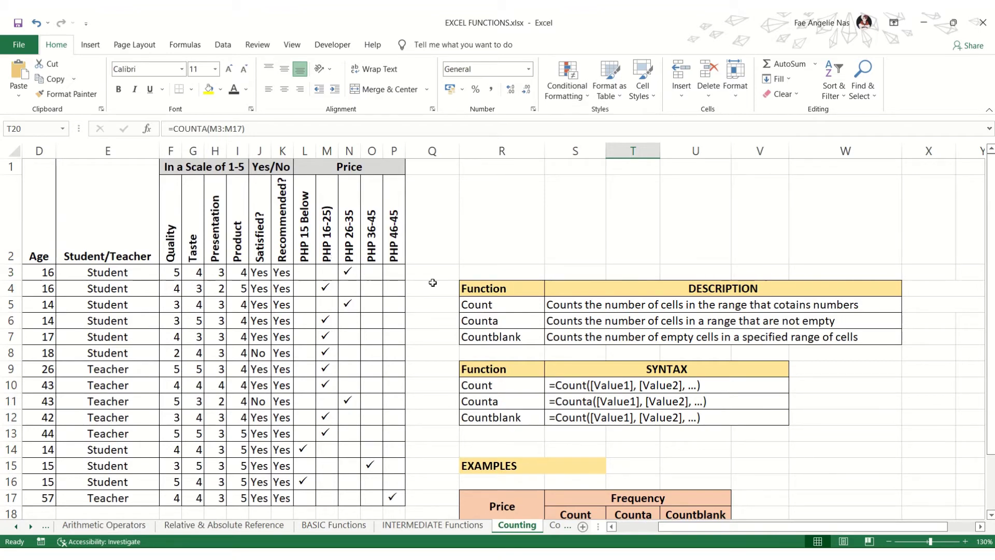
scroll(449, 189, down, 2)
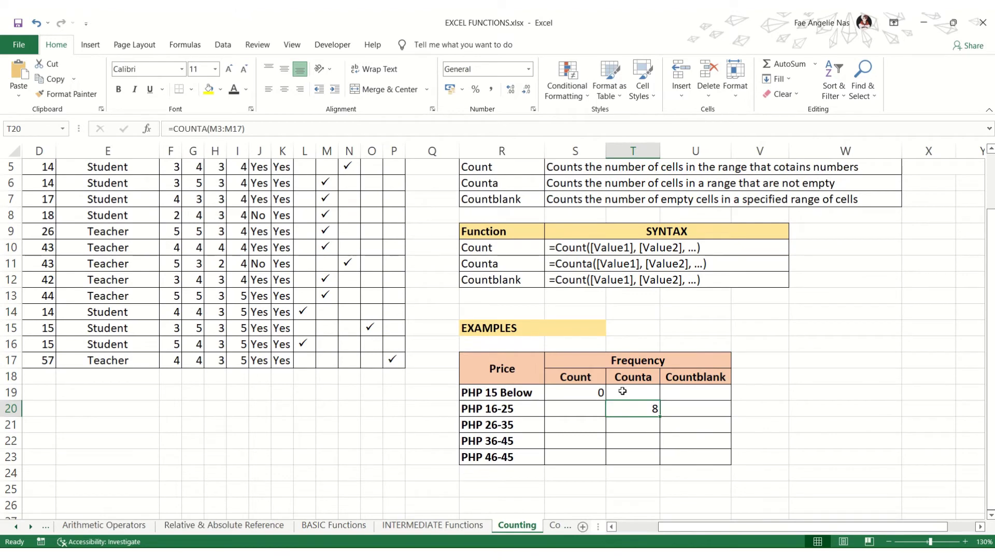
Enter =COUNTA(L3:L17) in T19, giving a Counta of 2 for PHP 15 Below.
click(625, 390)
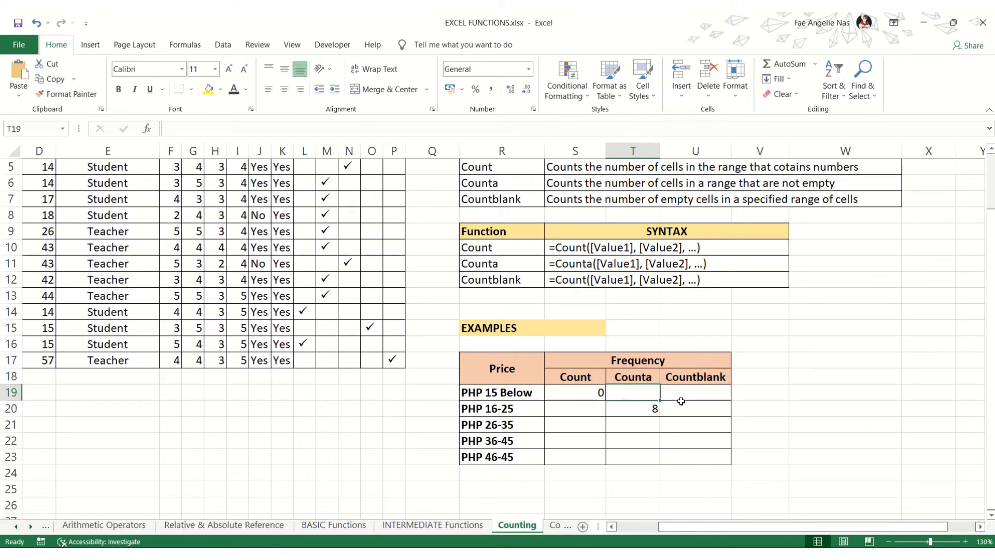
text(=)
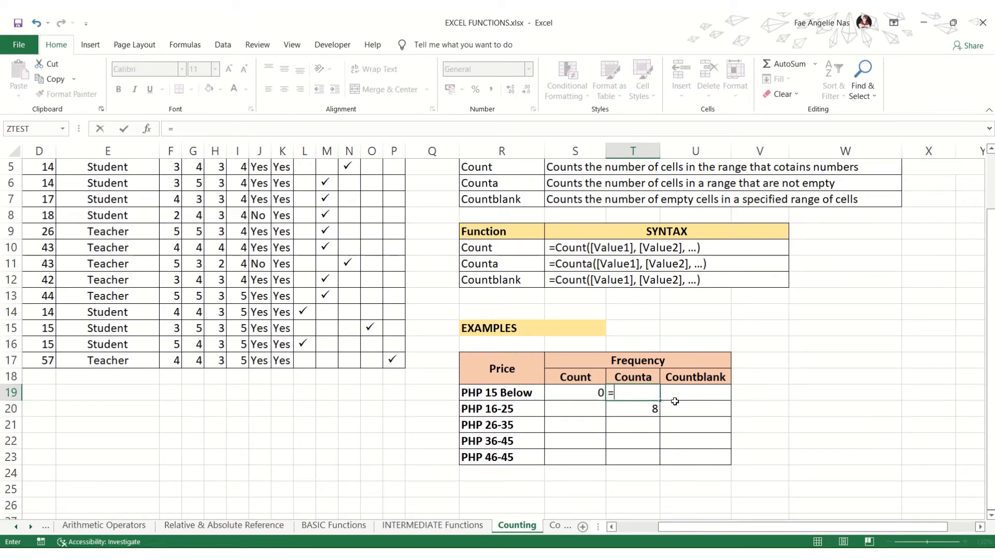
scroll(412, 412, up, 2)
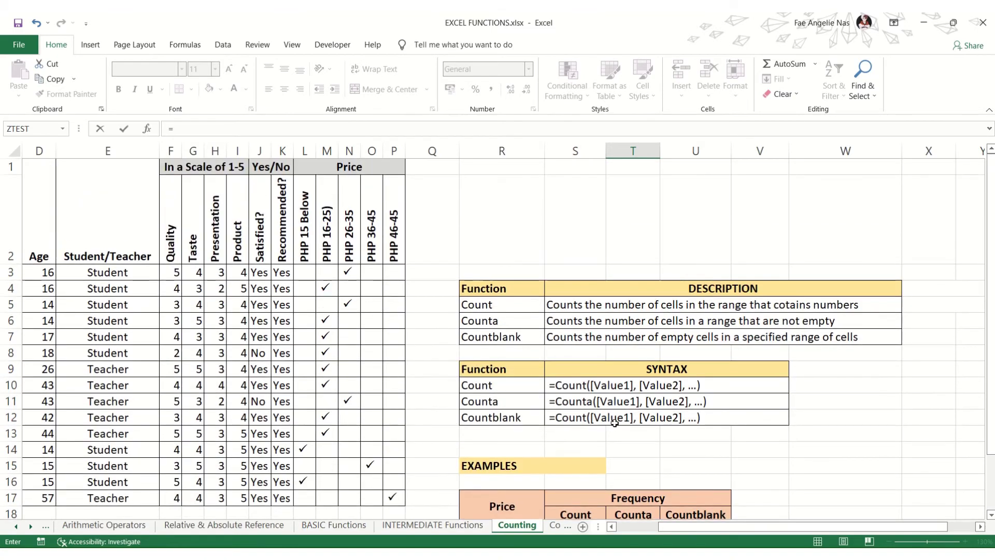
scroll(614, 422, down, 2)
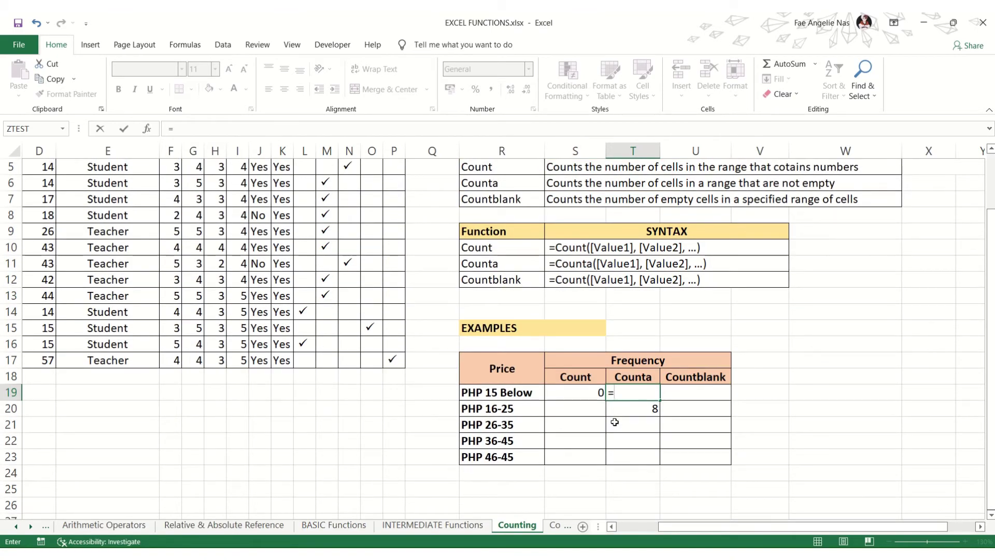
text(coun)
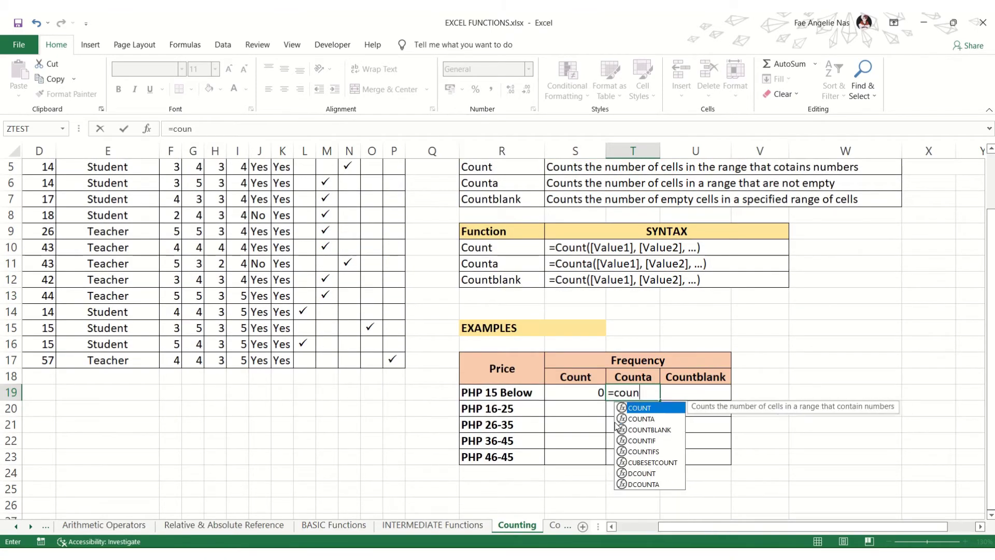
text(ta()
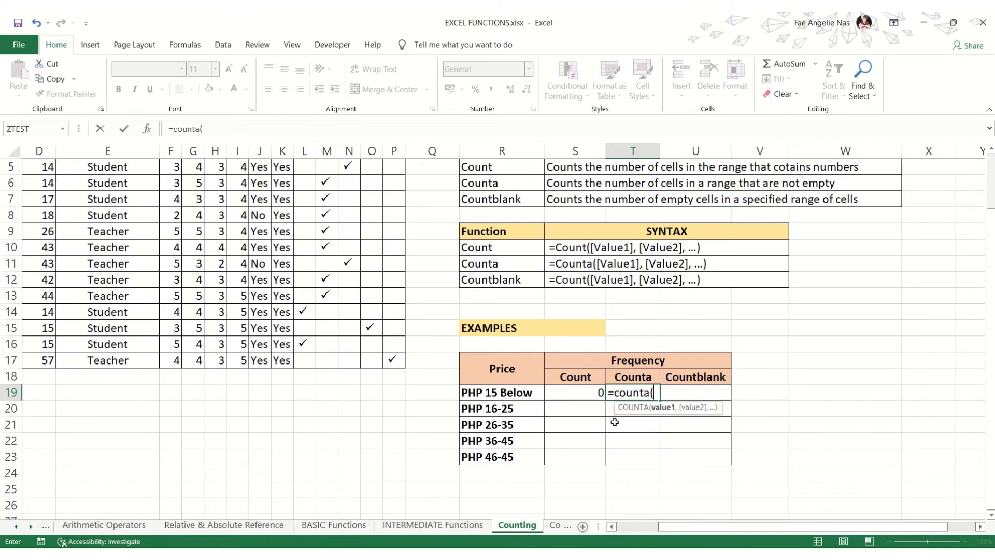
scroll(331, 260, up, 2)
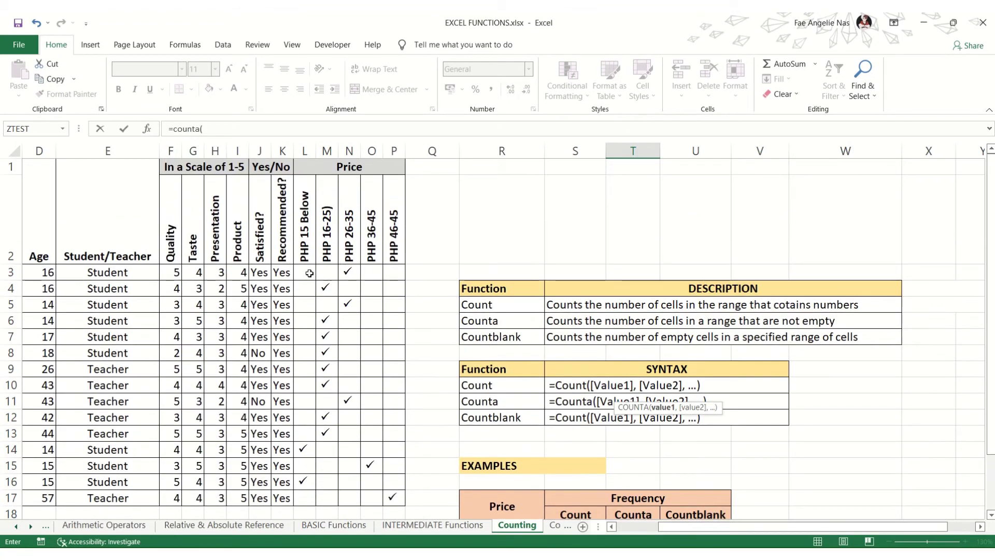
drag(312, 275, 306, 494)
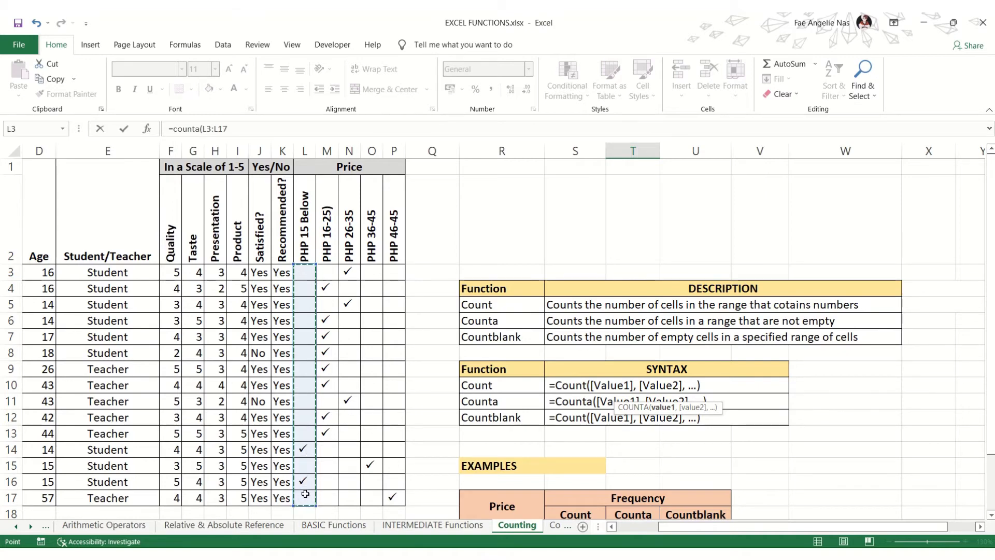
text())
key(Return)
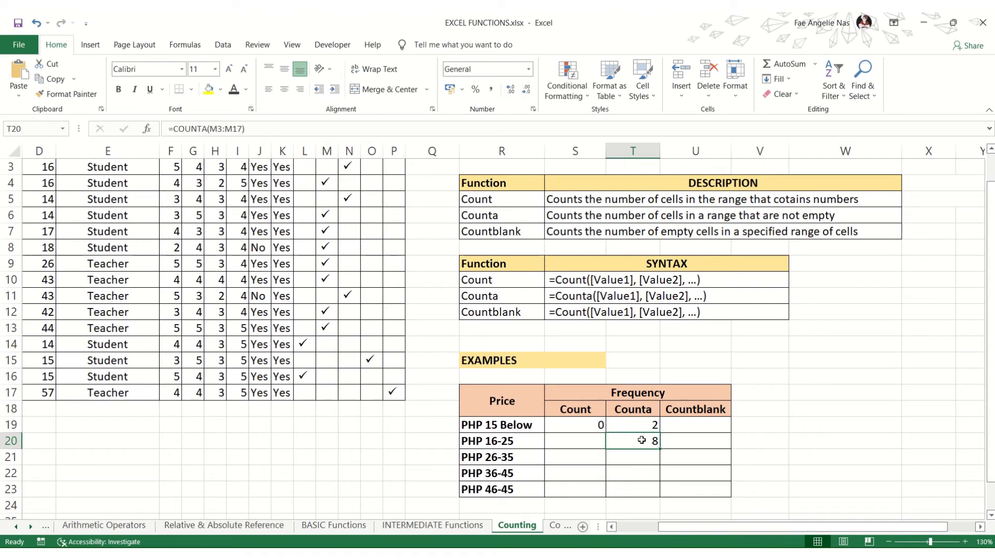
Review the PHP 15 Below column and the COUNTA formula in T19.
scroll(314, 409, up, 1)
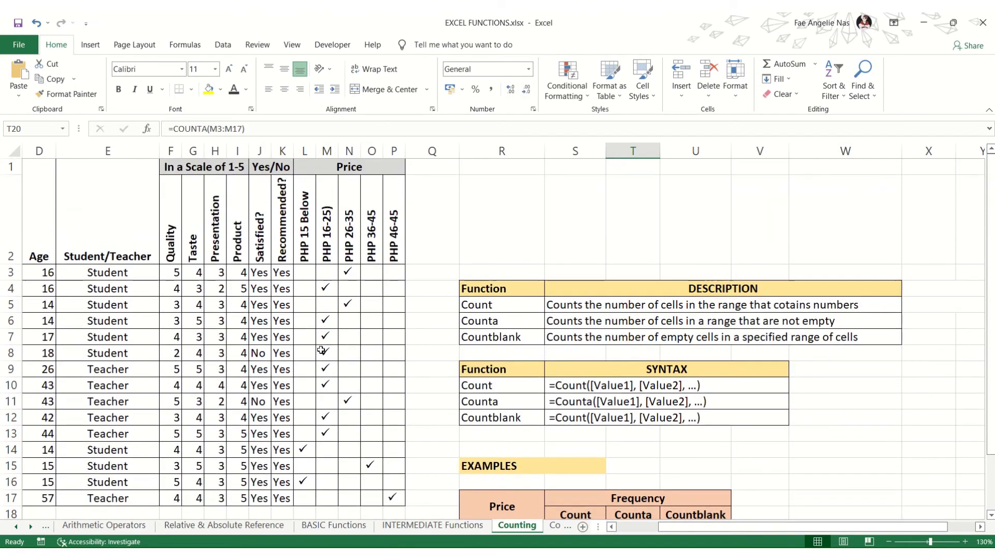
click(304, 145)
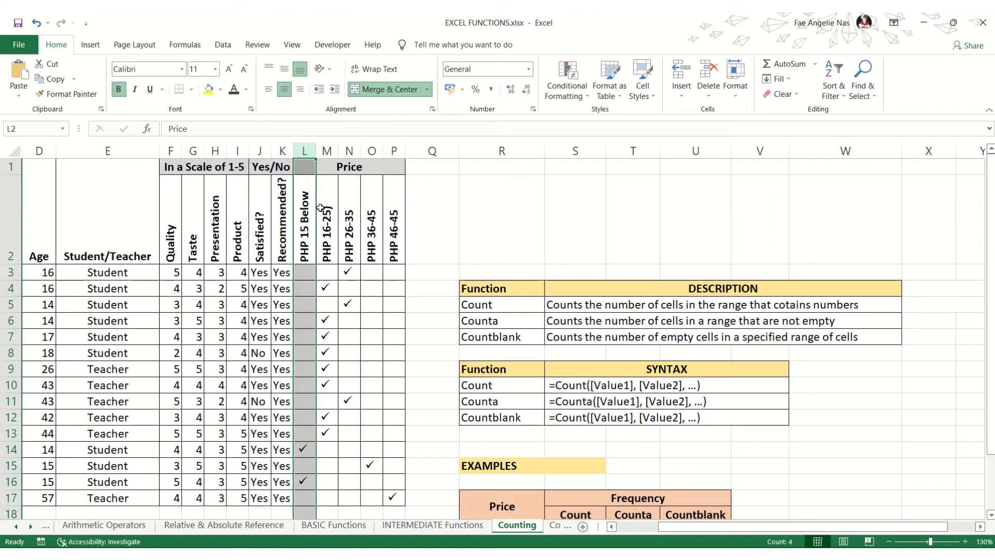
scroll(471, 329, down, 2)
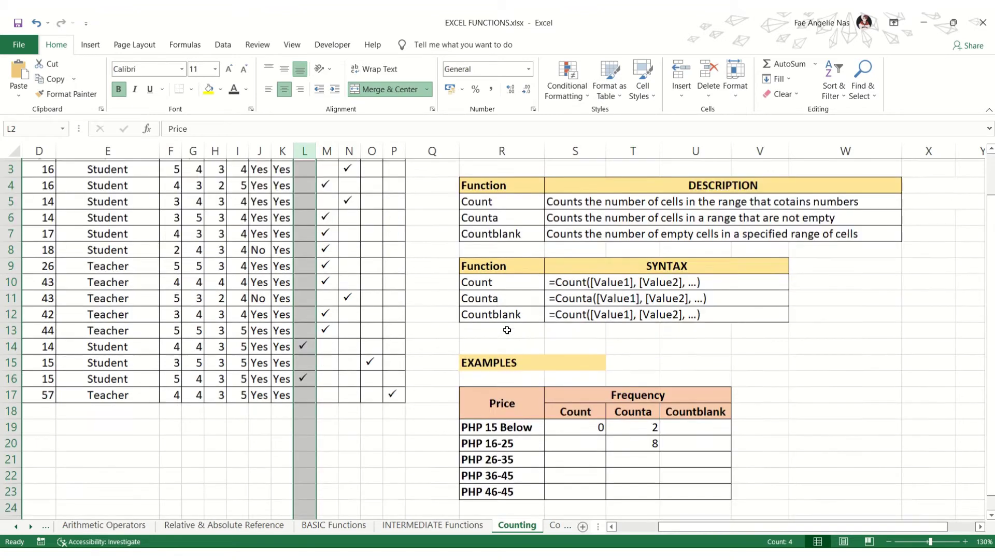
click(648, 396)
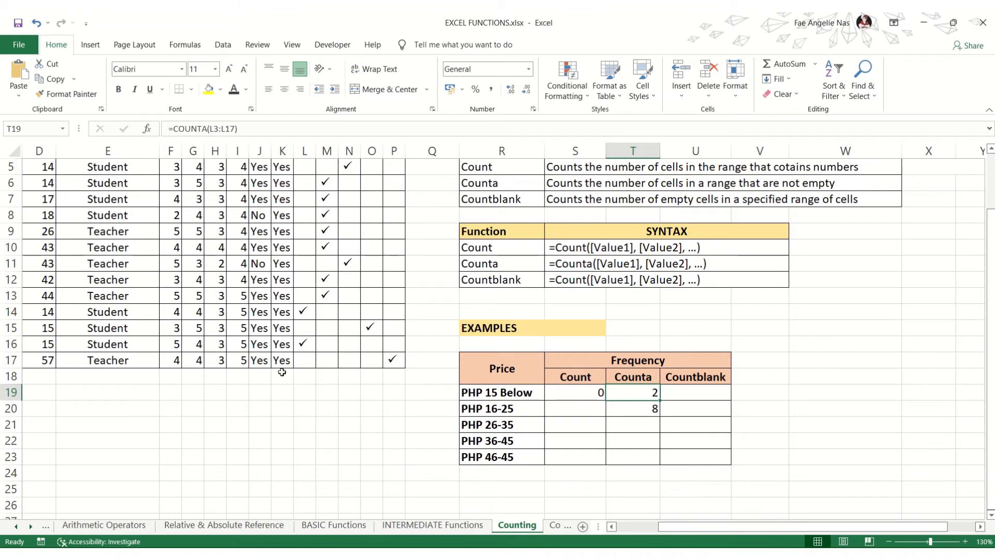
scroll(370, 352, up, 2)
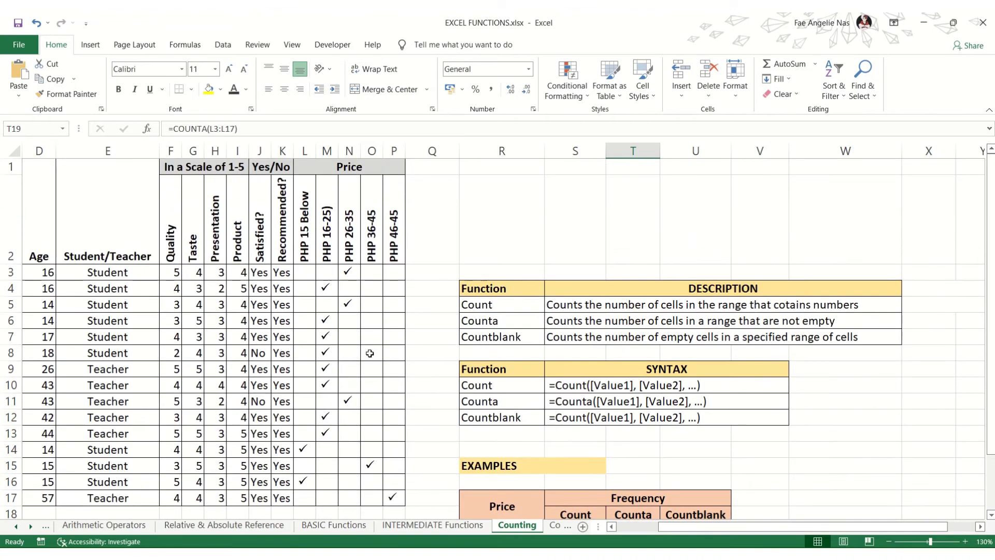
scroll(569, 407, down, 2)
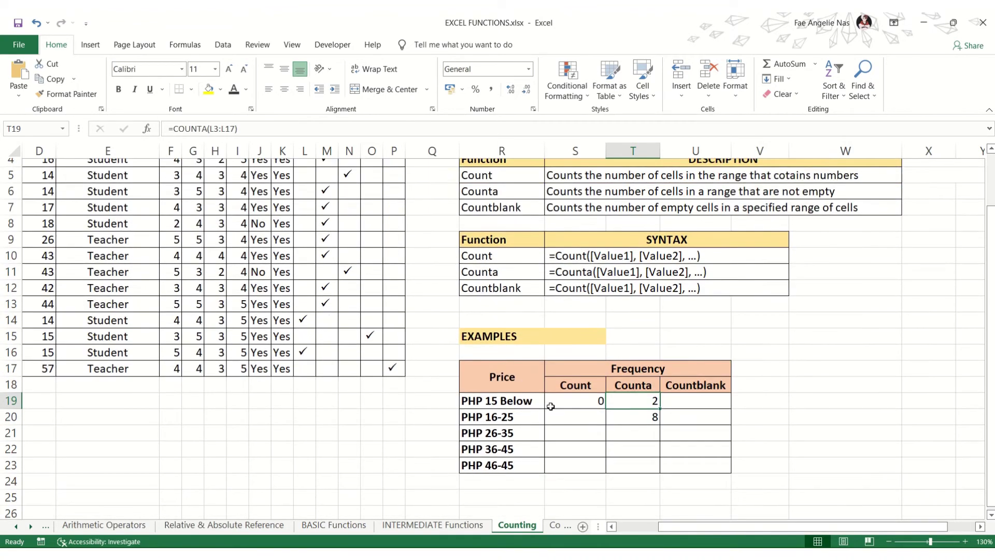
Fill the S19 Count formula down to S20, giving 0 for PHP 16-25.
click(569, 407)
click(572, 395)
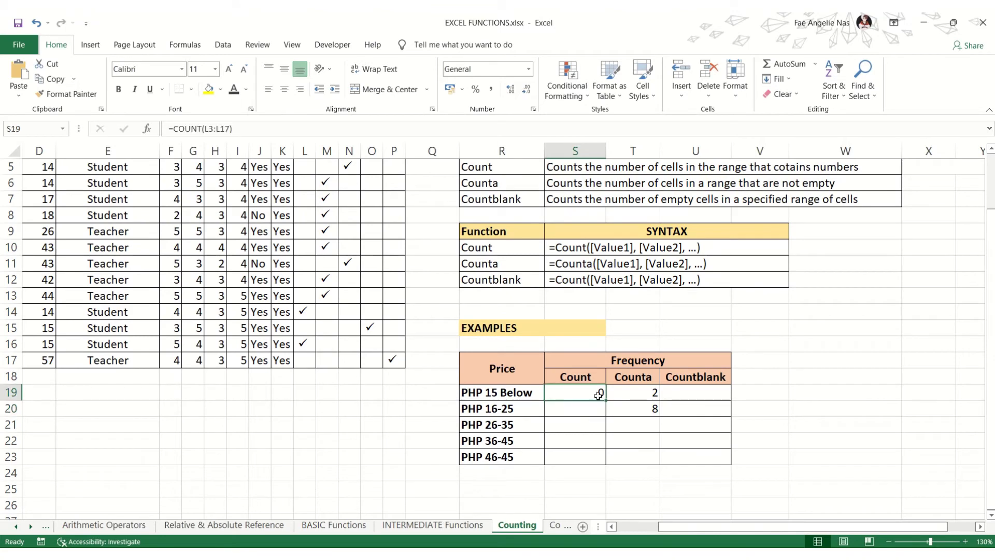
drag(605, 400, 601, 410)
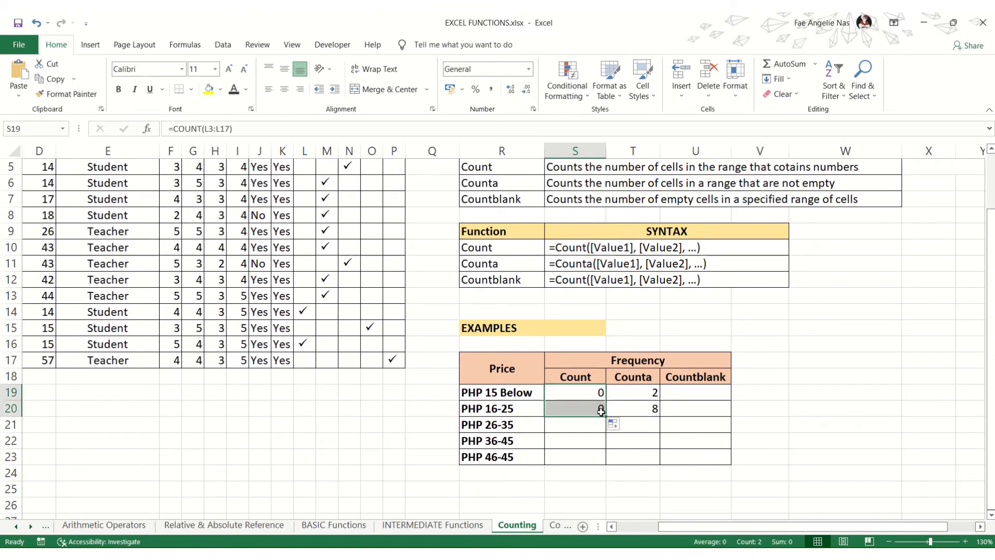
click(715, 408)
click(714, 391)
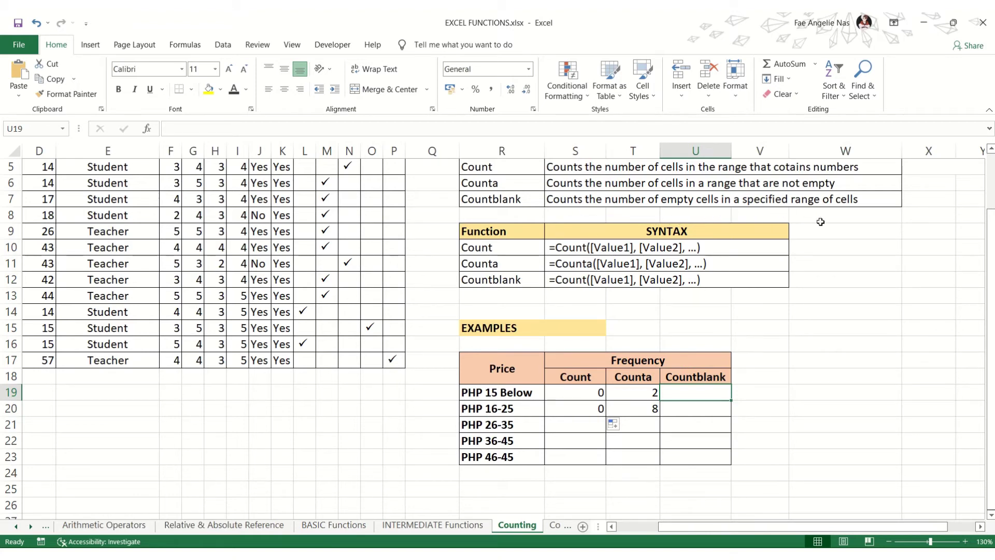
Delete the Yes answers in K7, K11 and K12 of the Recommended? column.
scroll(313, 333, up, 2)
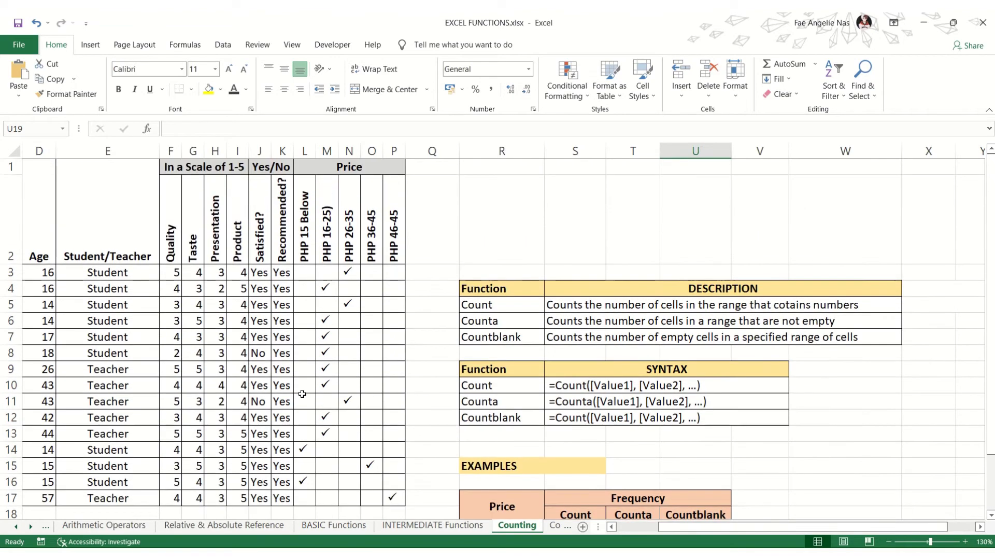
scroll(300, 388, down, 2)
scroll(298, 388, up, 2)
click(283, 337)
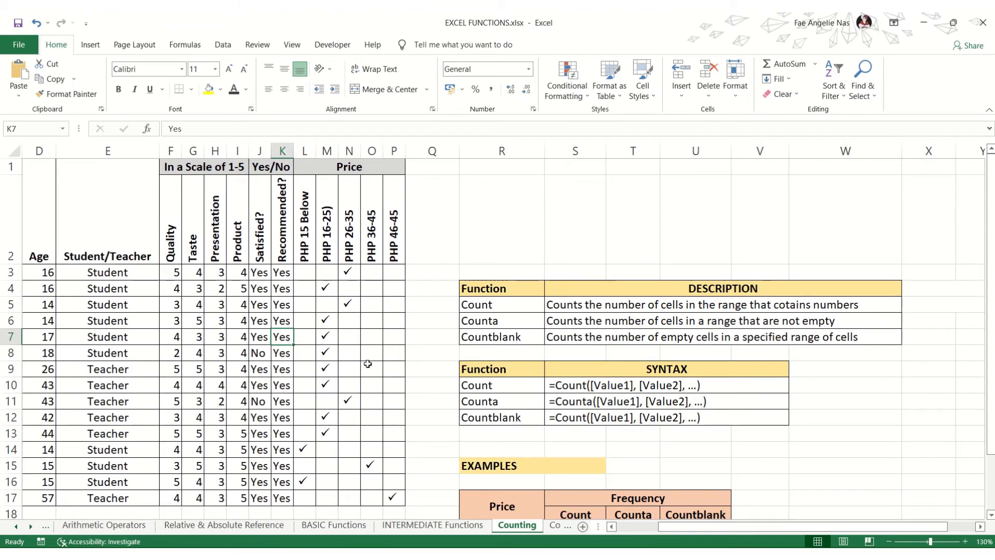
key(Delete)
click(287, 399)
key(Delete)
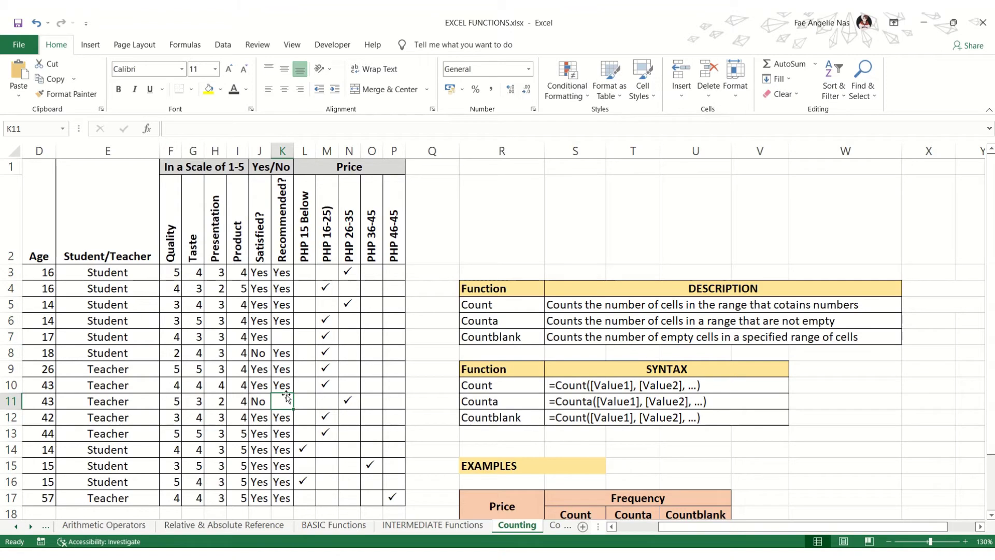
click(286, 420)
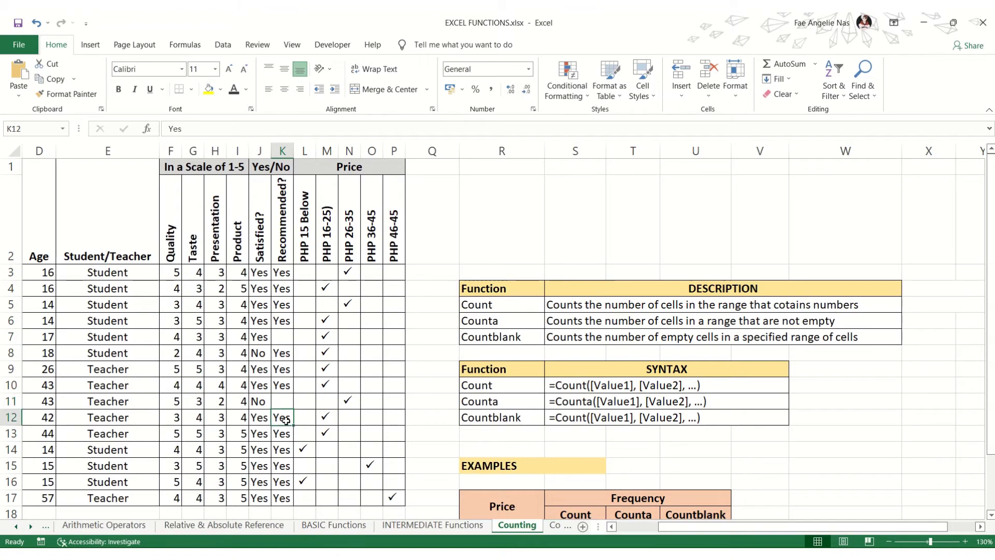
key(Delete)
scroll(285, 420, down, 4)
click(284, 401)
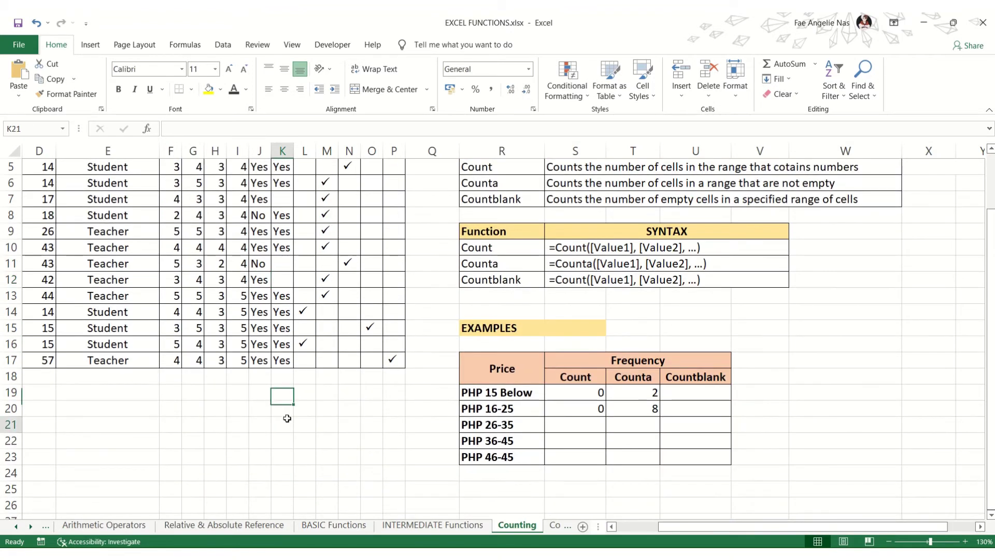
scroll(416, 297, up, 4)
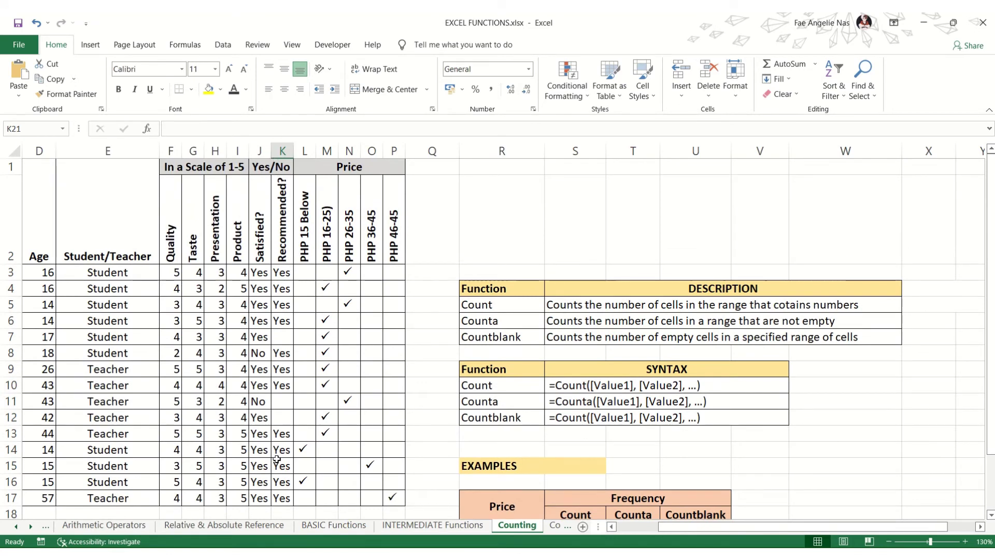
scroll(268, 430, down, 2)
Enter =COUNTBLANK(K3:K17) in K18, returning 3 blank Recommended? answers.
click(284, 377)
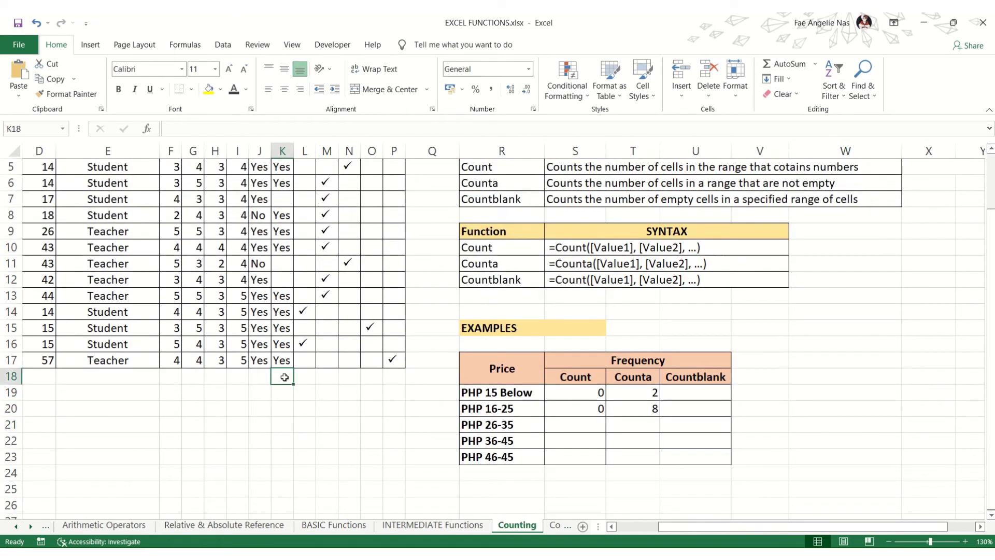
text(=)
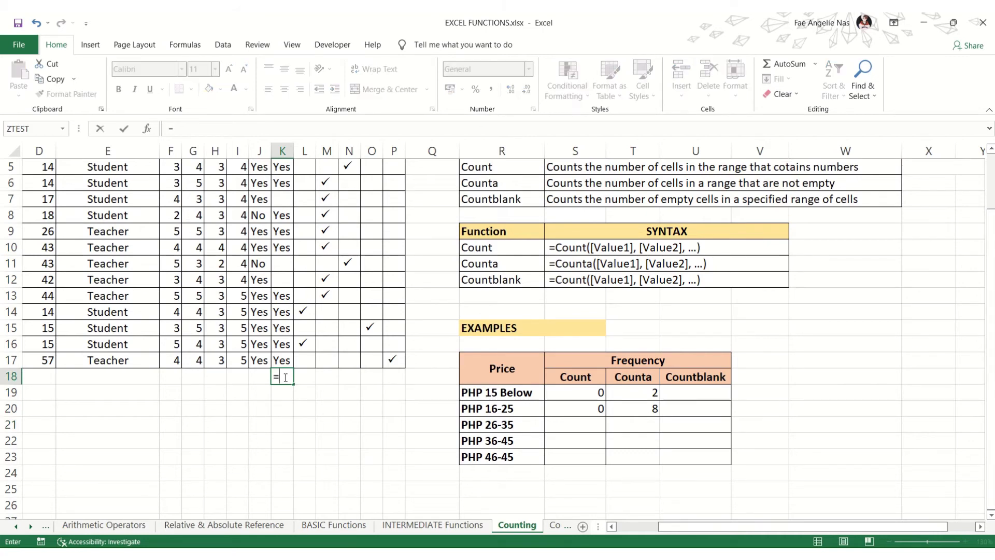
text(coun)
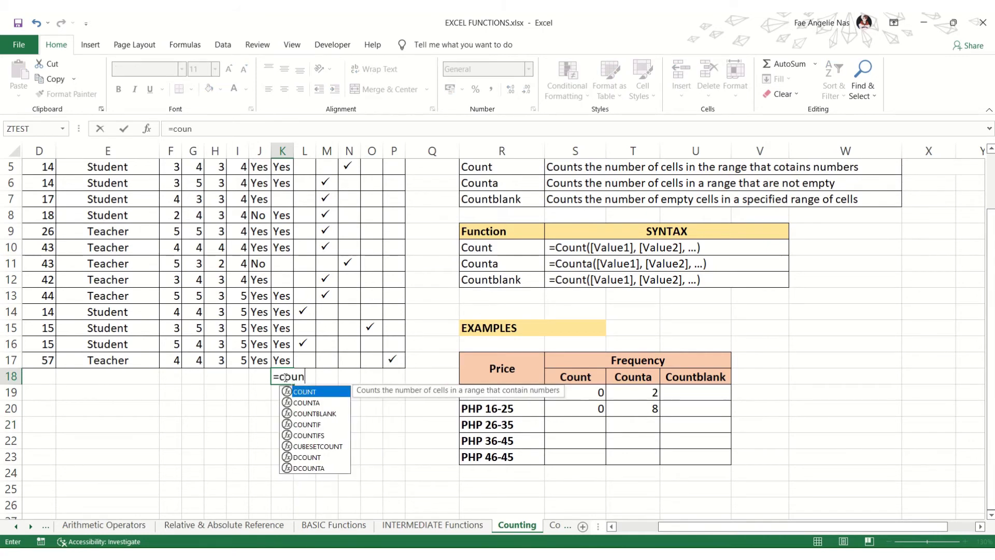
text(tblank()
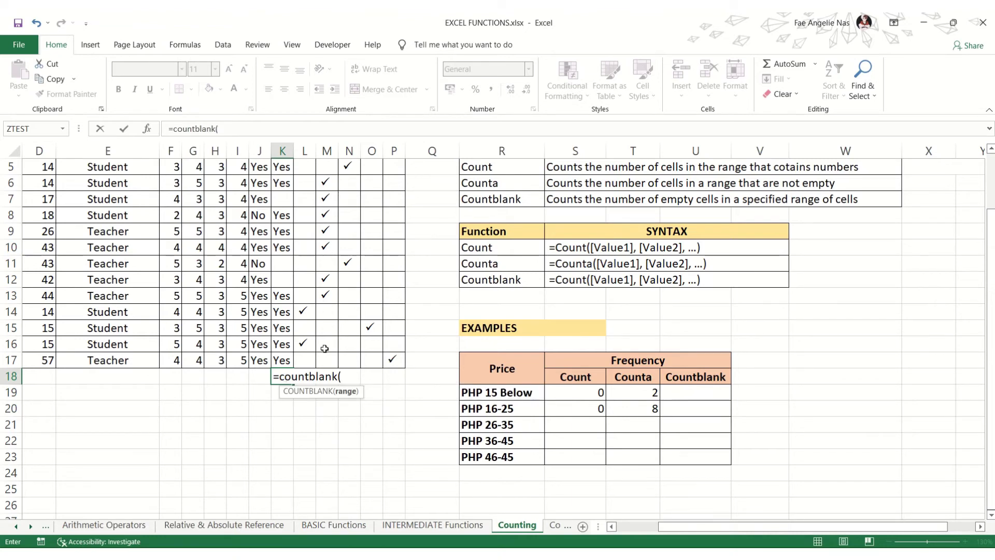
scroll(324, 349, up, 2)
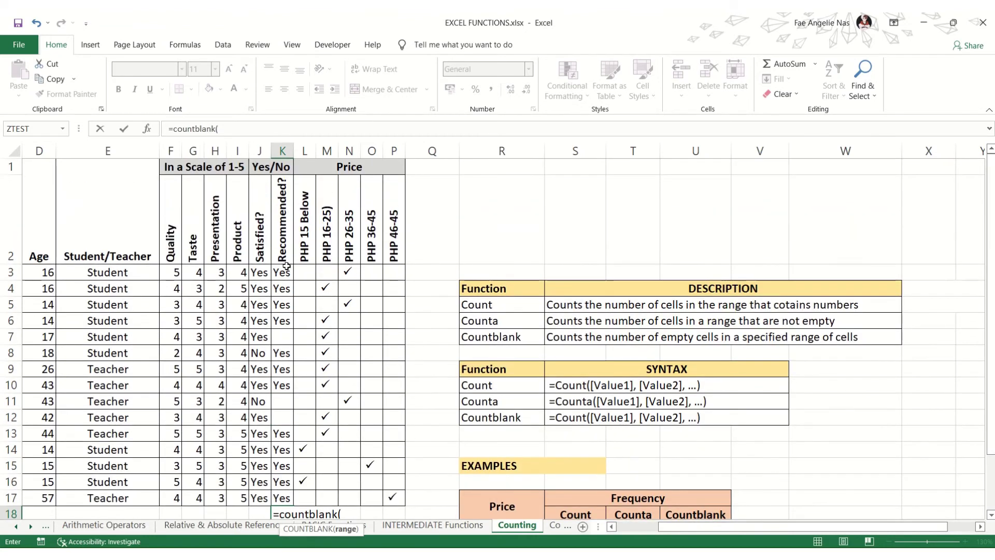
click(284, 273)
drag(284, 274, 277, 497)
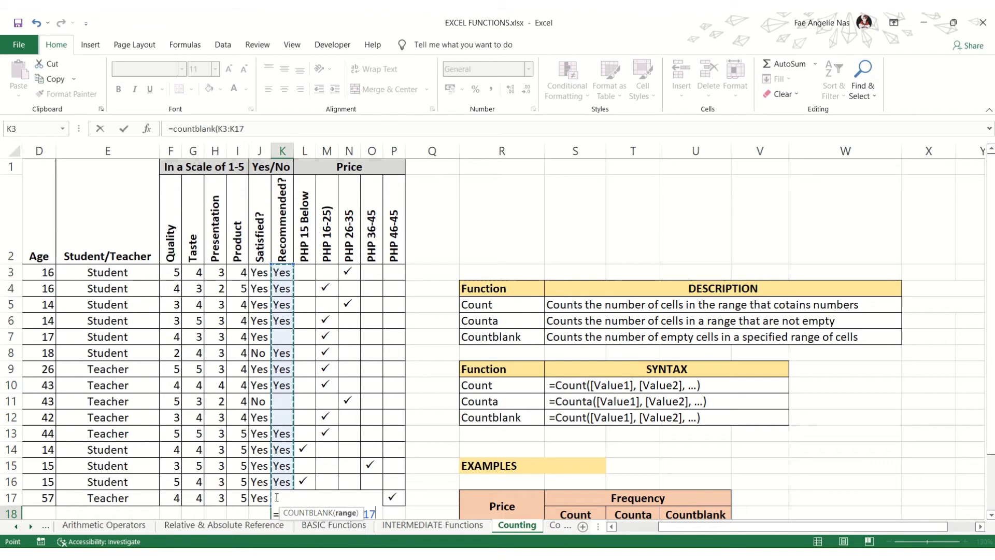
text())
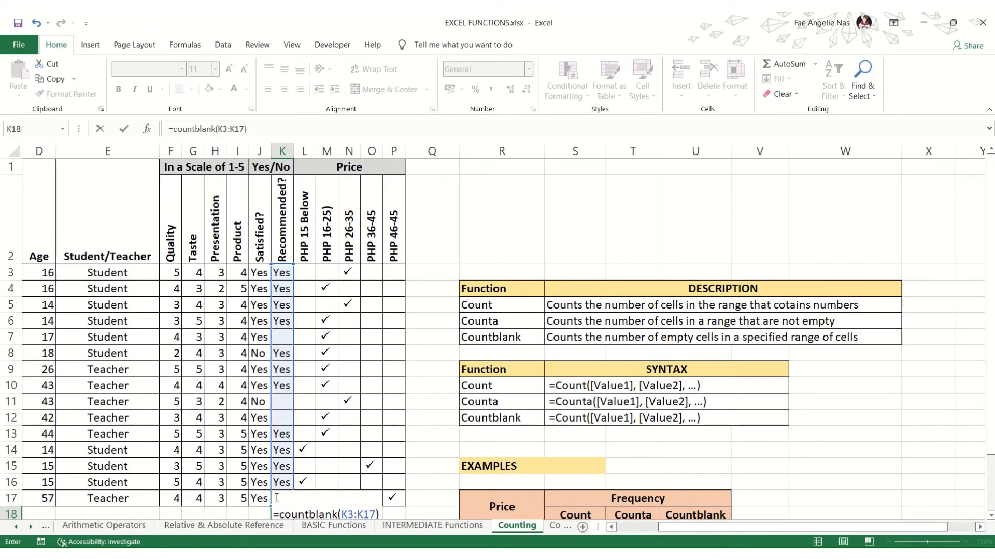
key(Return)
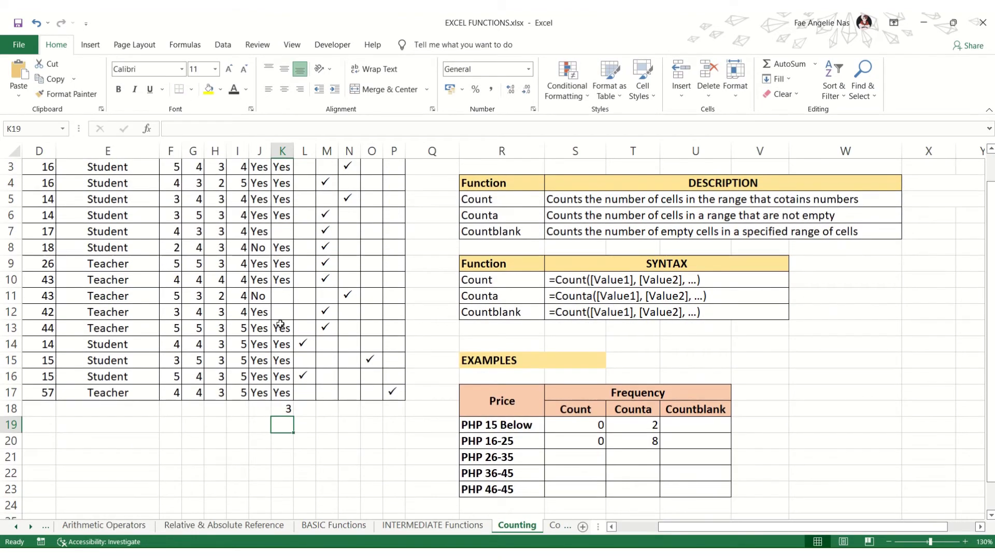
click(289, 411)
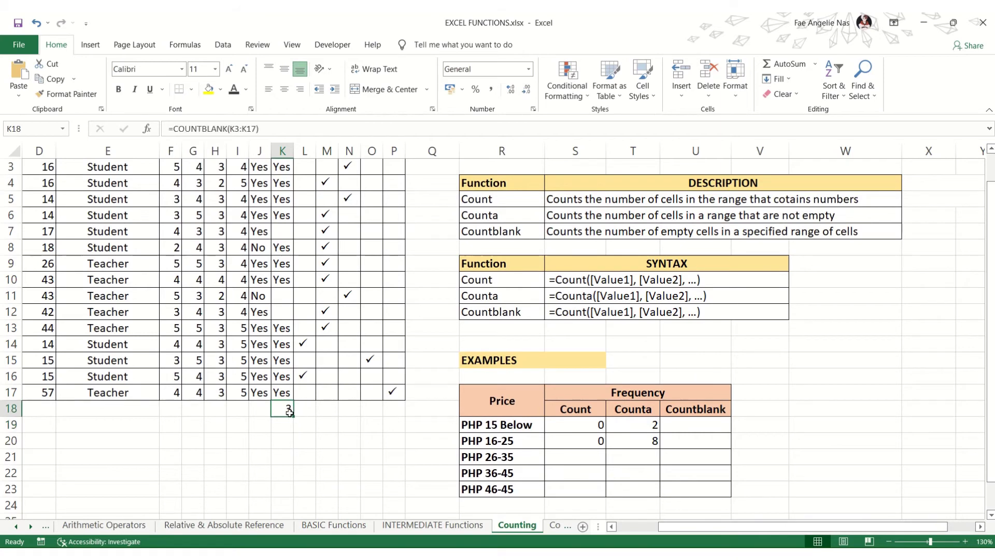
Point out the empty Recommended? answers in K7, K11 and K12.
click(279, 312)
click(279, 294)
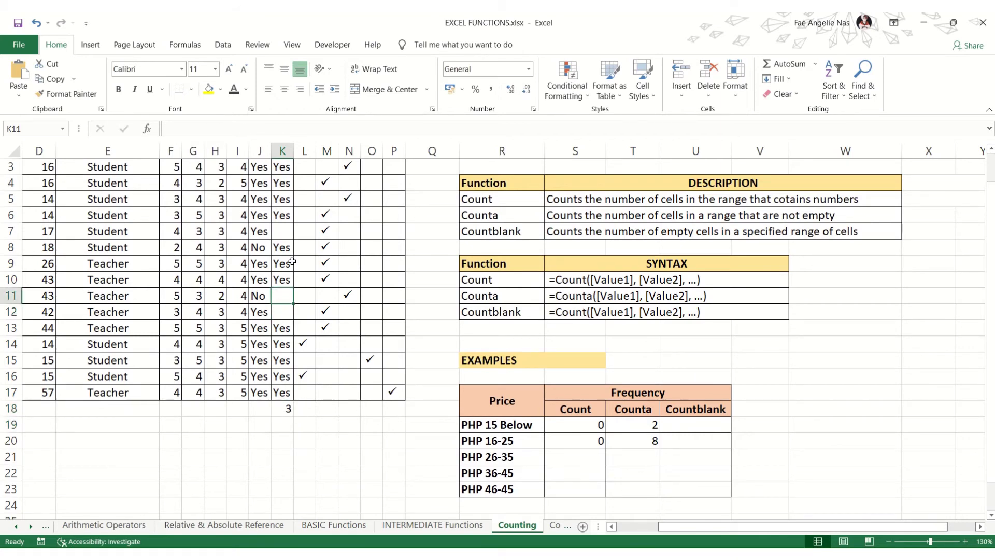
click(283, 233)
click(284, 291)
click(284, 235)
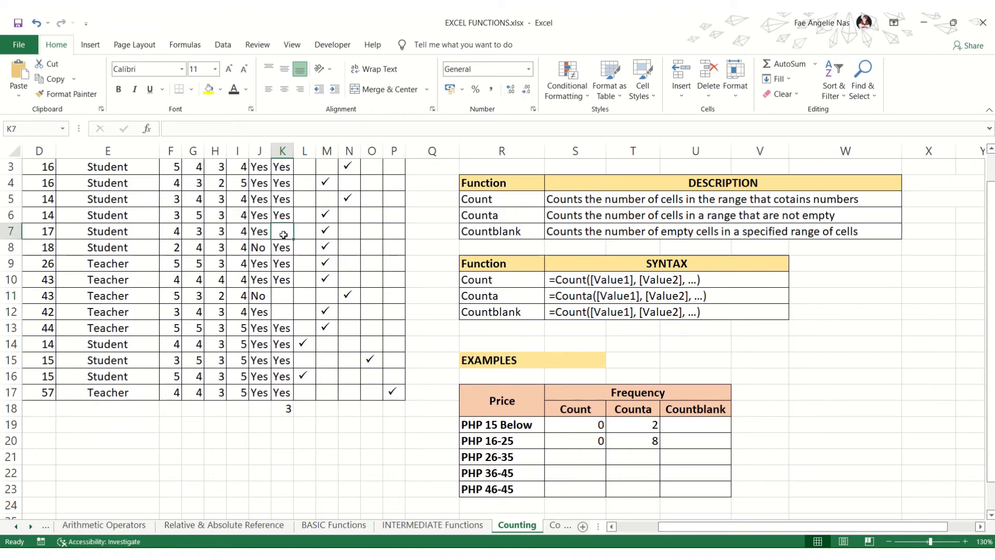
scroll(283, 235, up, 1)
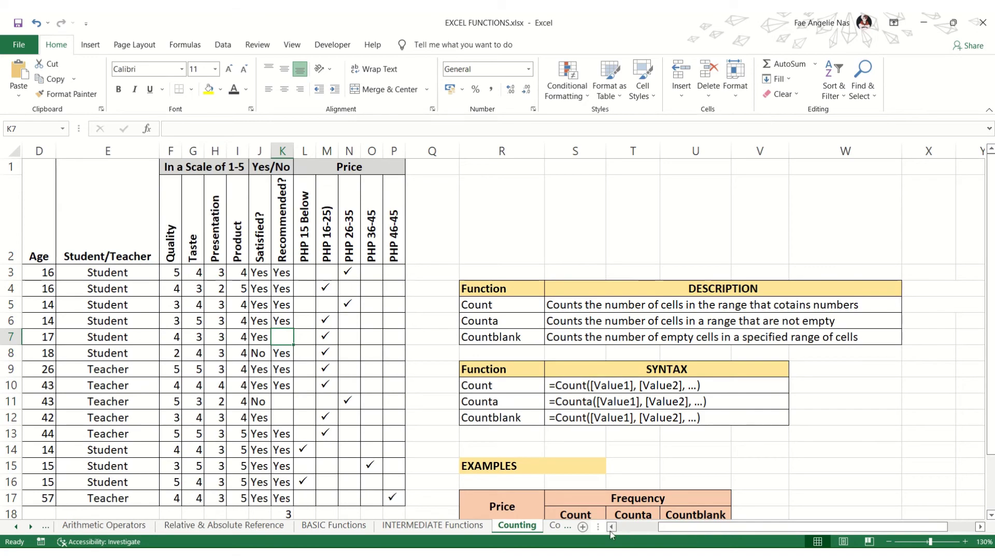
drag(677, 531, 637, 530)
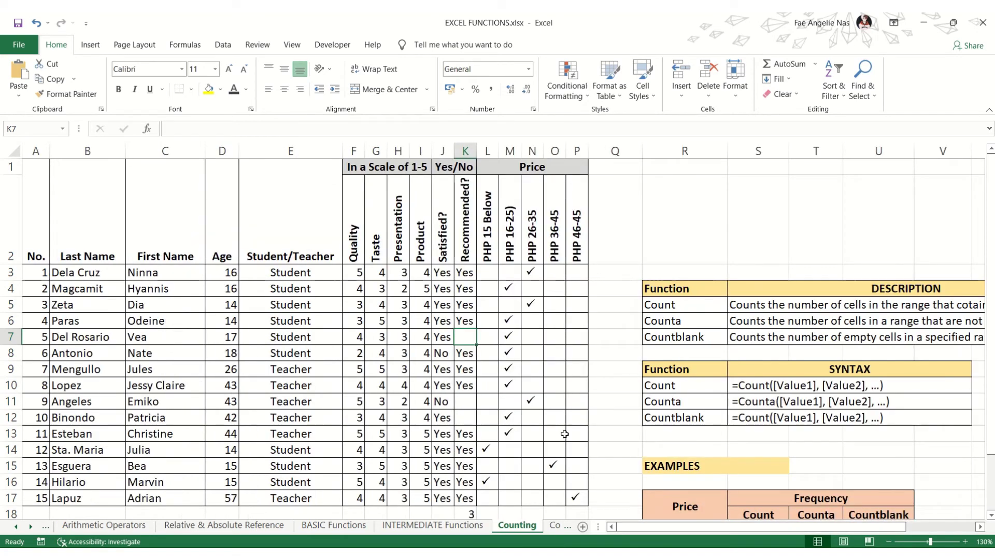
click(465, 404)
click(467, 418)
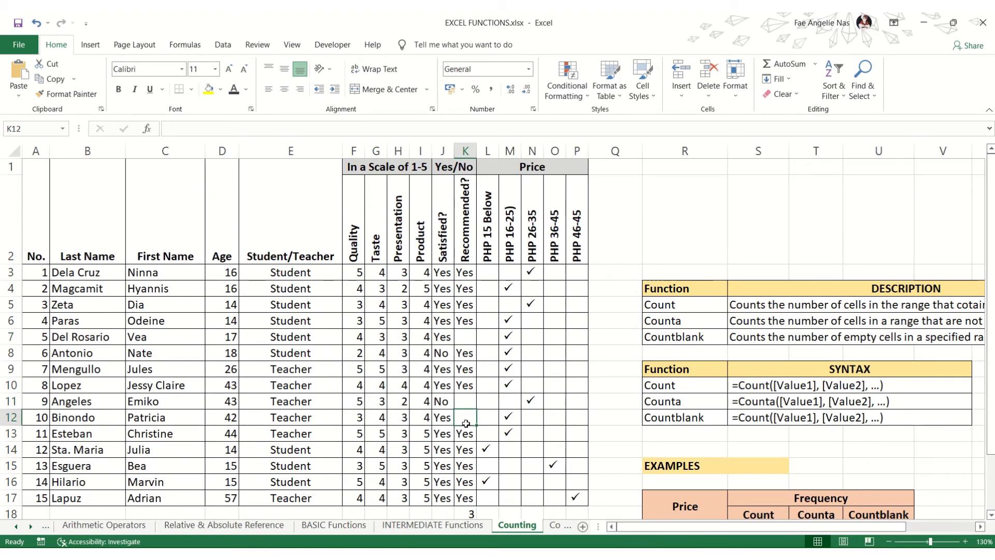
scroll(516, 360, down, 3)
Undo to restore the Yes answers and remove the K18 blank count.
key(ctrl+z)
key(ctrl+z)
key(ctrl+z)
key(ctrl+z)
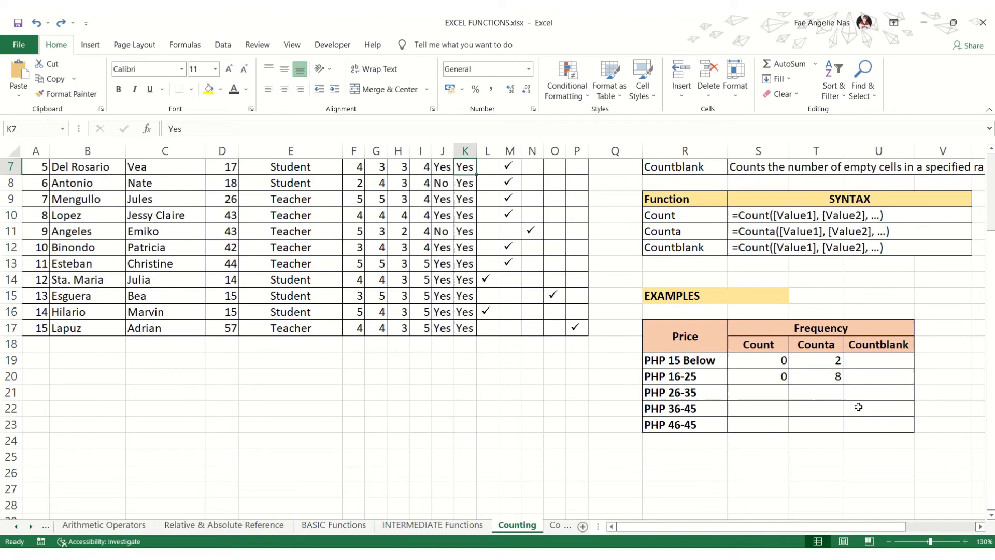
click(875, 360)
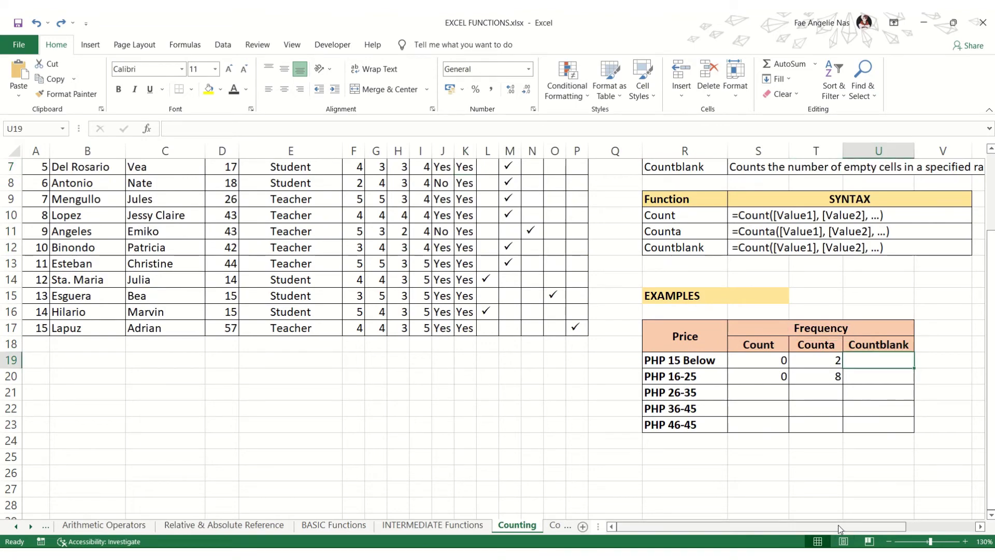
drag(838, 525, 893, 524)
scroll(363, 344, up, 2)
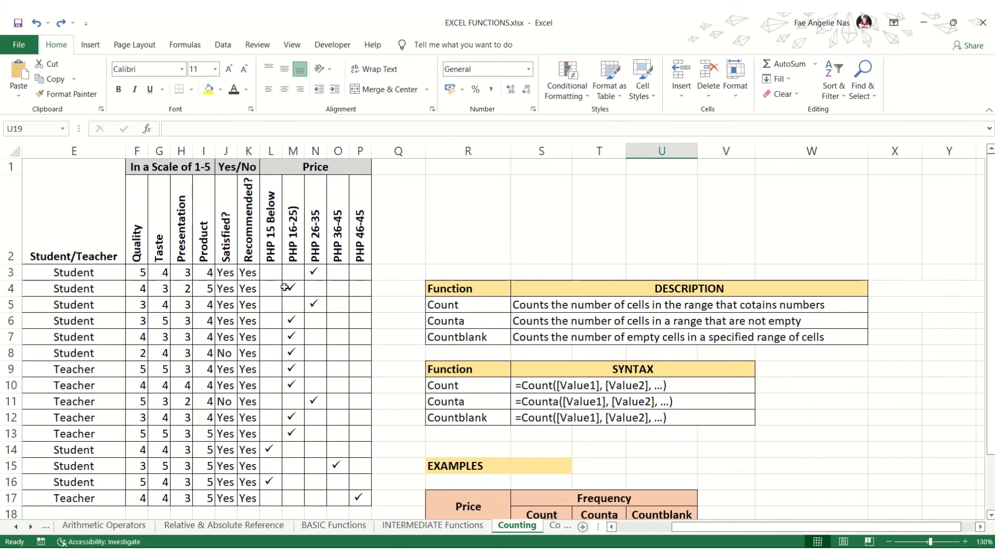
Select L3:L17 and M3:M7 to review the two price columns.
click(276, 276)
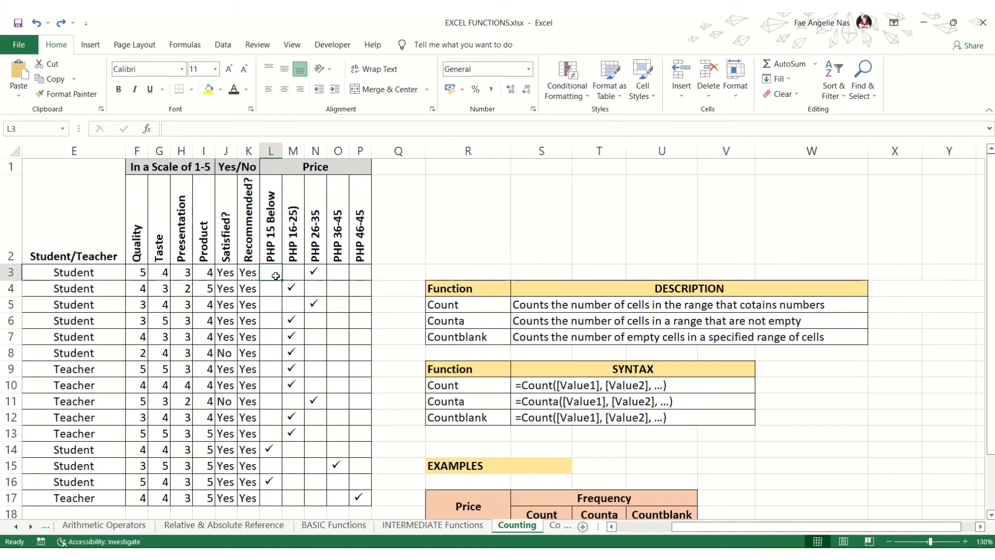
drag(276, 274, 274, 494)
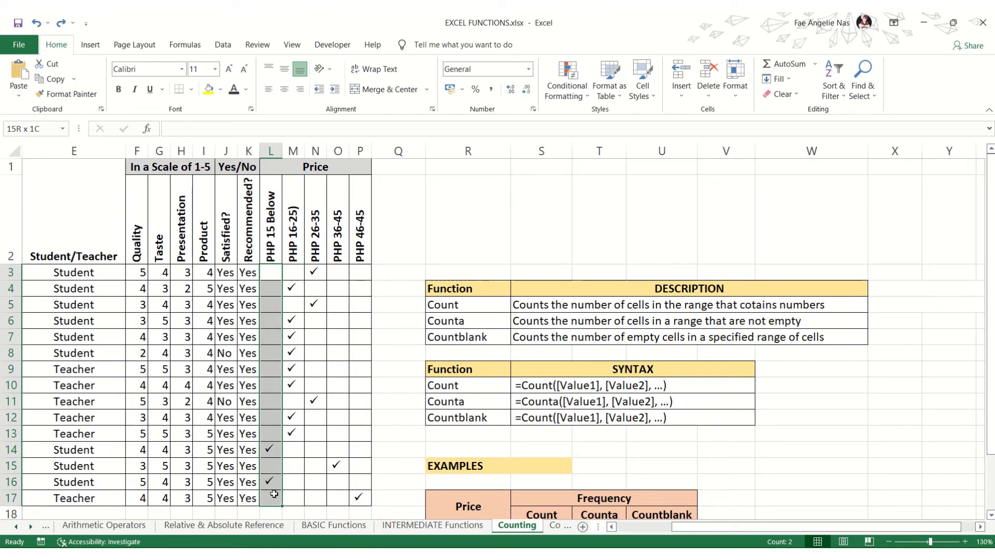
click(291, 279)
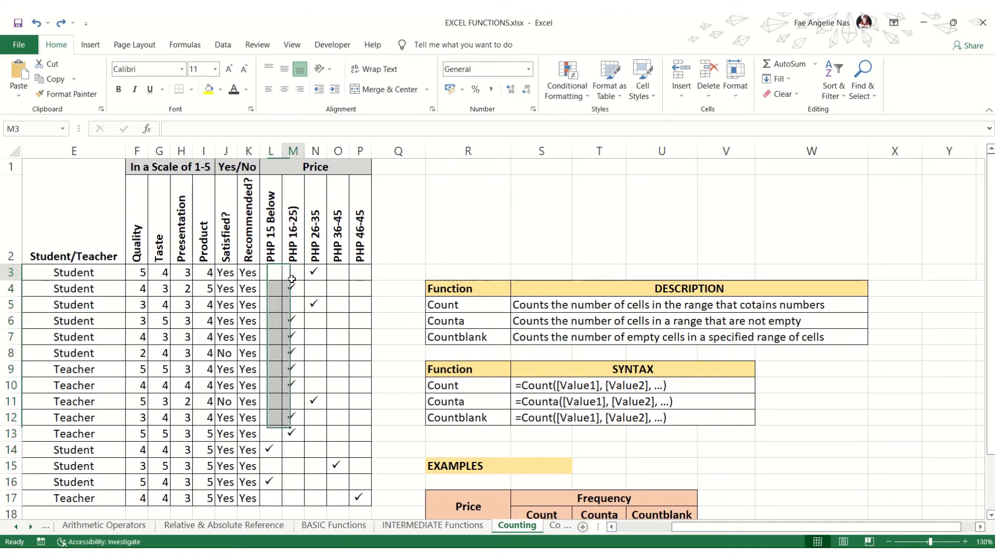
drag(292, 279, 291, 337)
scroll(688, 398, down, 2)
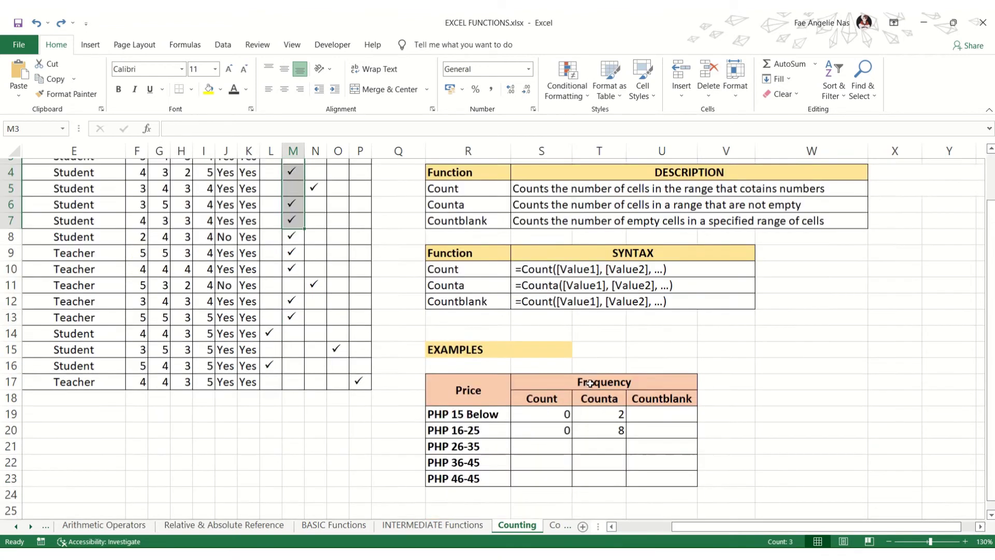
Enter a COUNTBLANK formula over the PHP 15 Below column, giving 13.
click(666, 391)
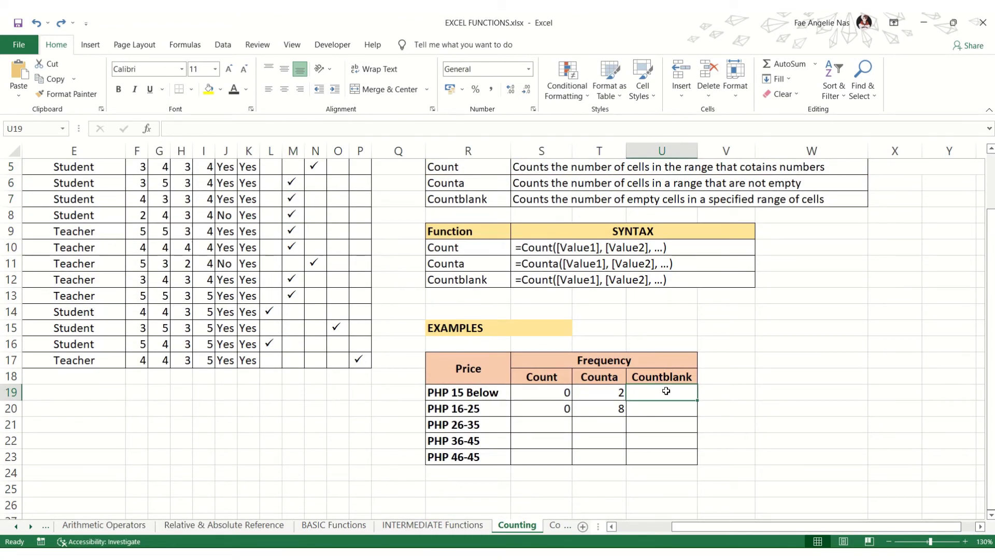
text(=cou)
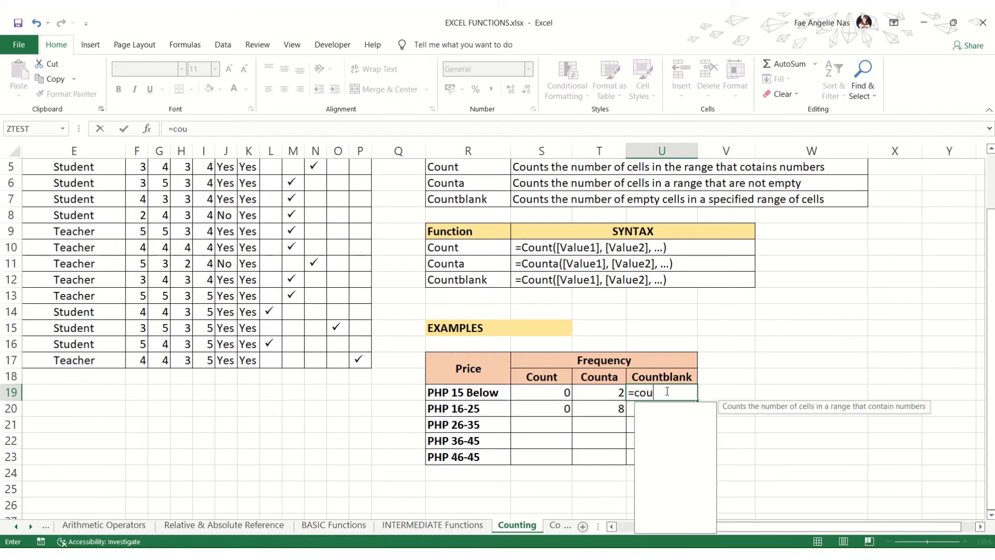
text(ntblank)
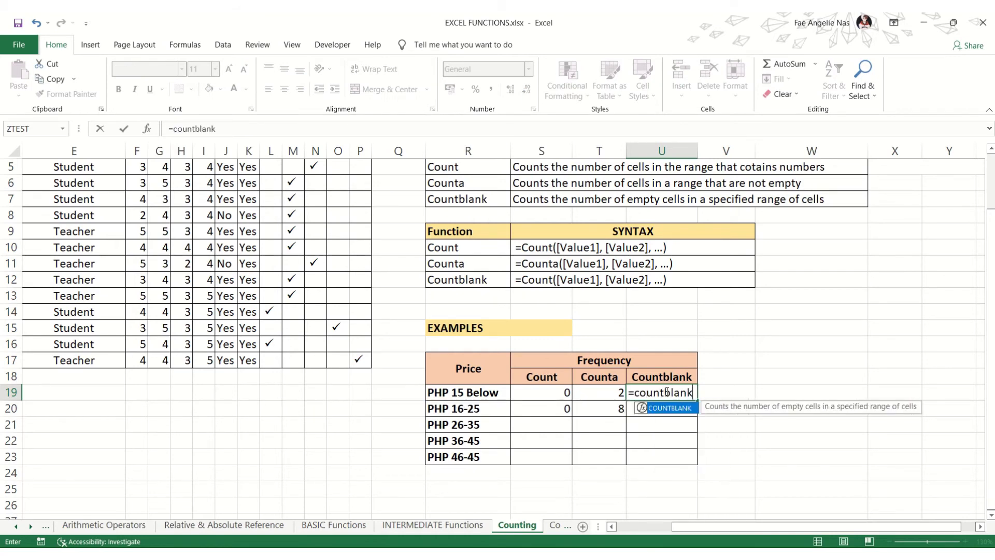
text(()
scroll(389, 312, up, 2)
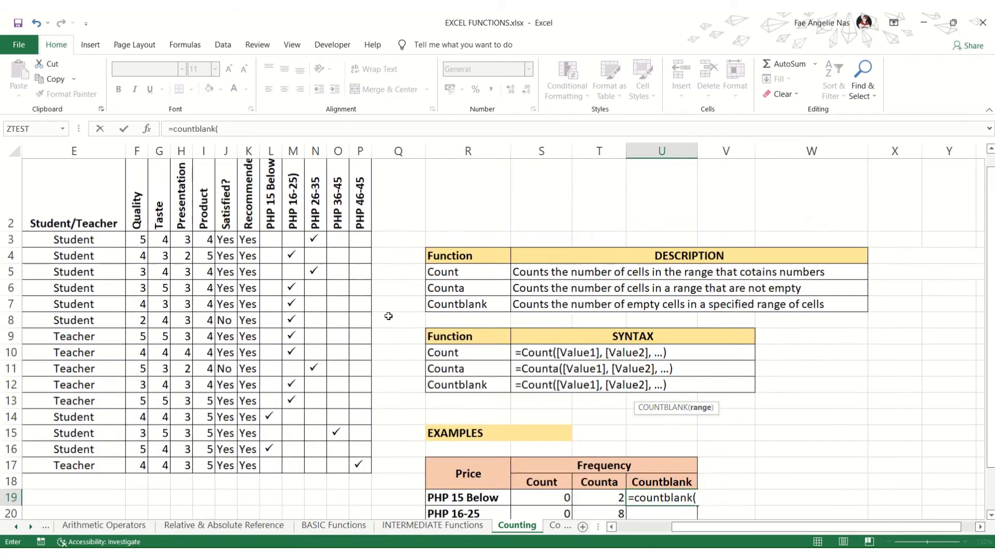
drag(269, 272, 268, 495)
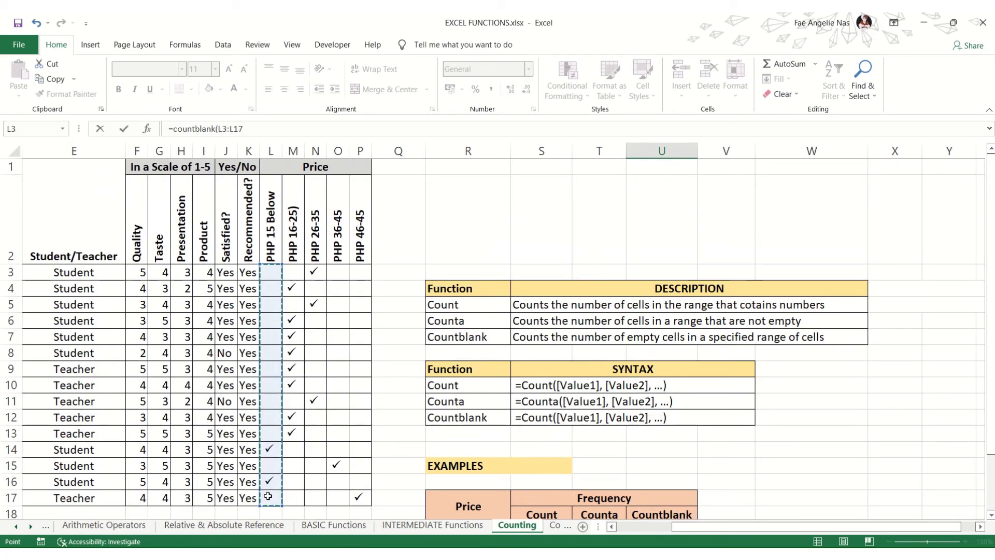
key(Return)
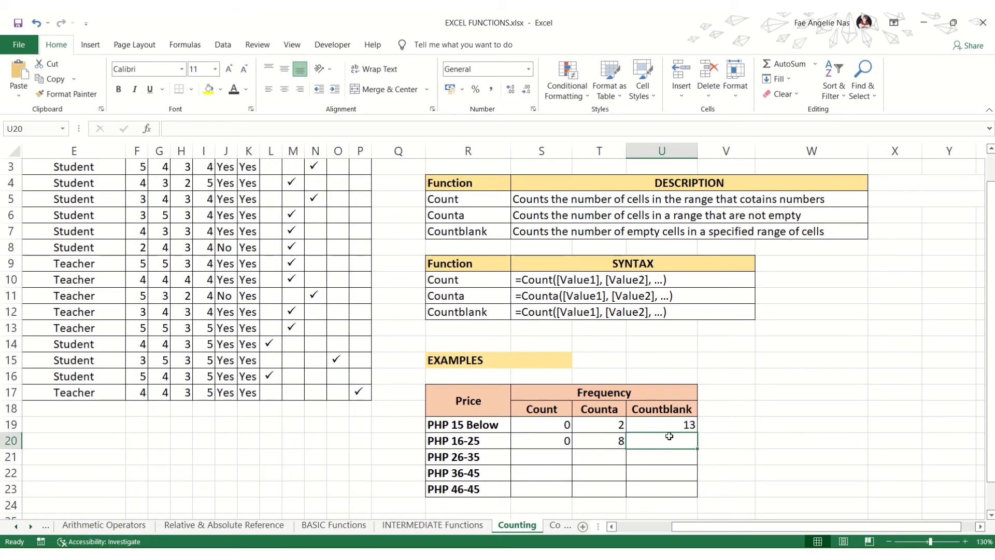
Enter a COUNTBLANK formula over the PHP 16-25 column, giving 7.
text(=)
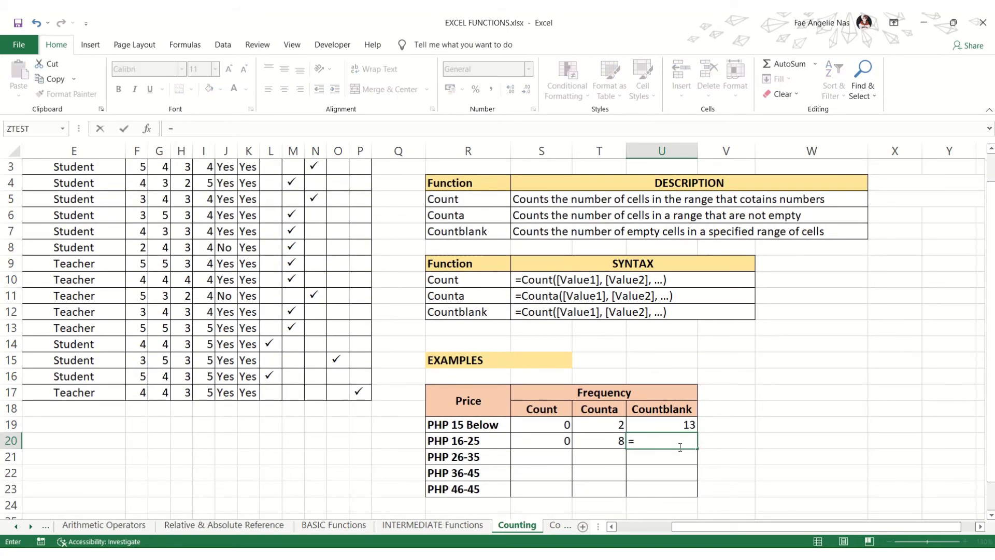
text(countbl)
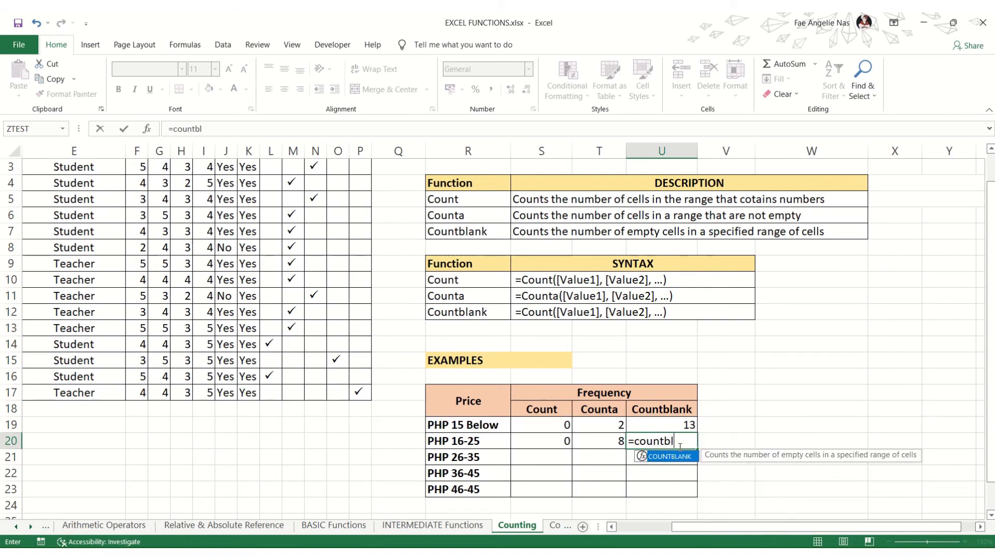
text(ank()
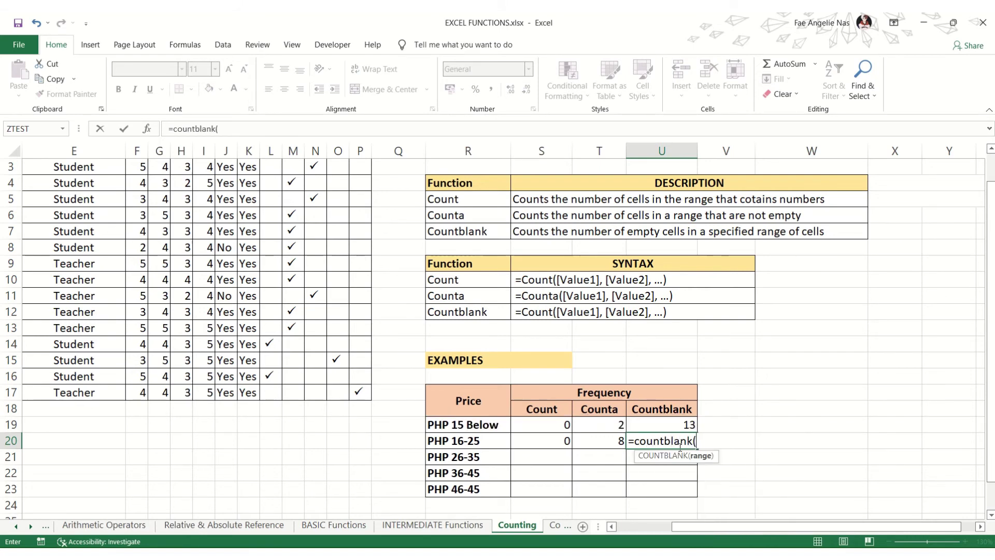
scroll(315, 271, up, 1)
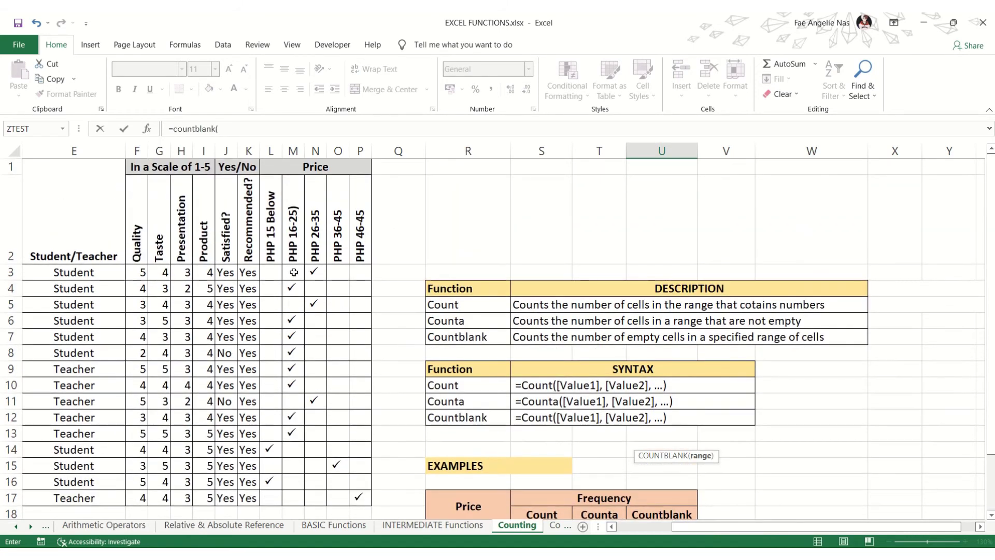
drag(293, 272, 293, 498)
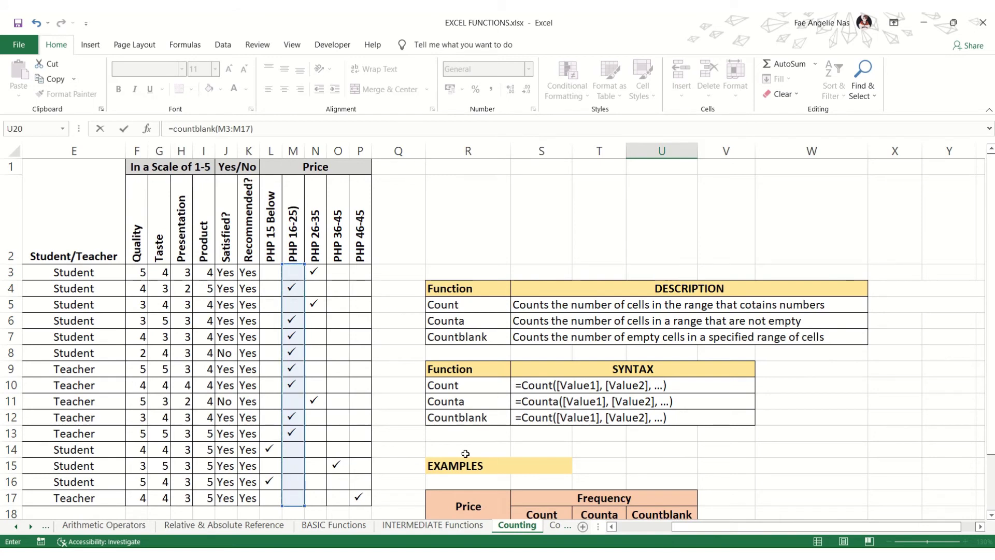
key(Return)
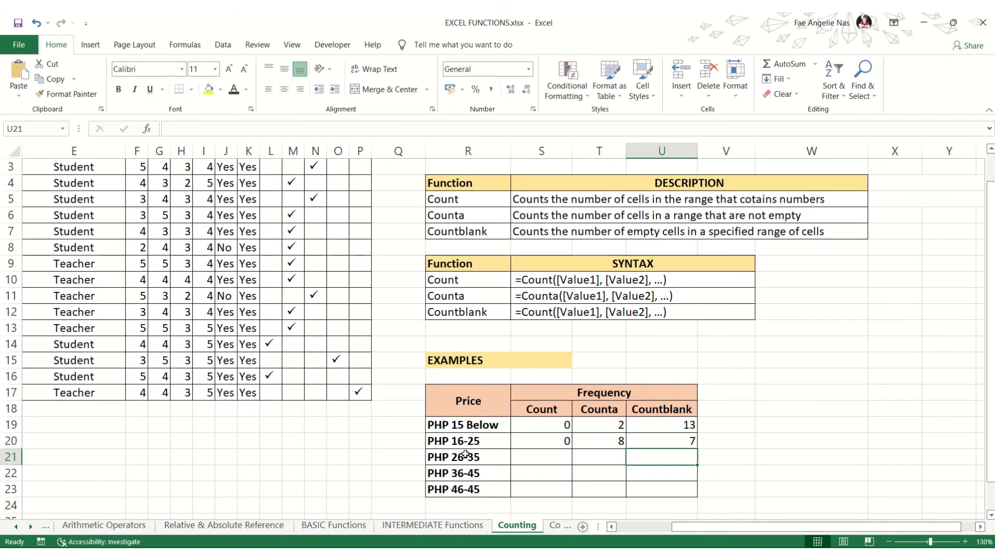
Review the PHP 16-25 COUNT formula and the empty frequency cells S21:U23.
drag(541, 455, 655, 489)
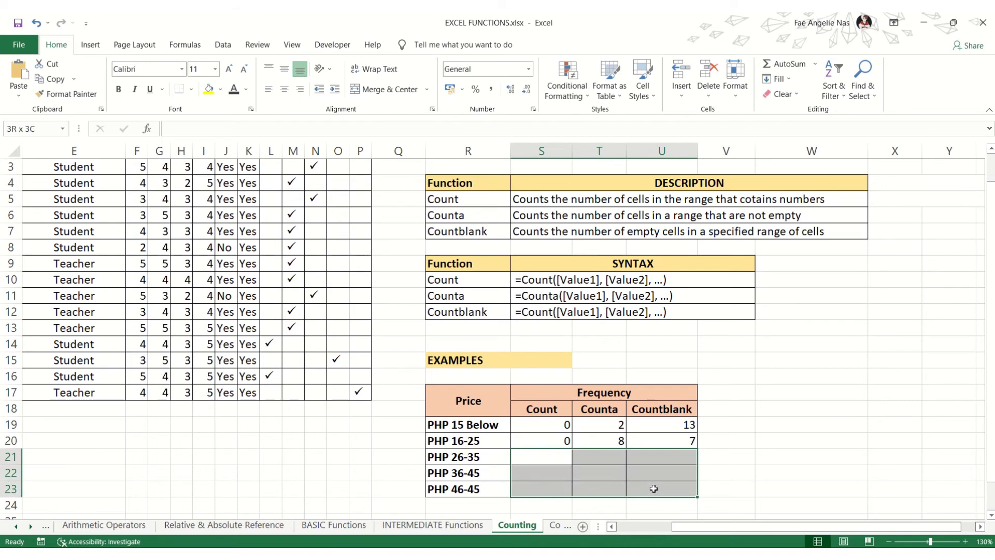
click(550, 441)
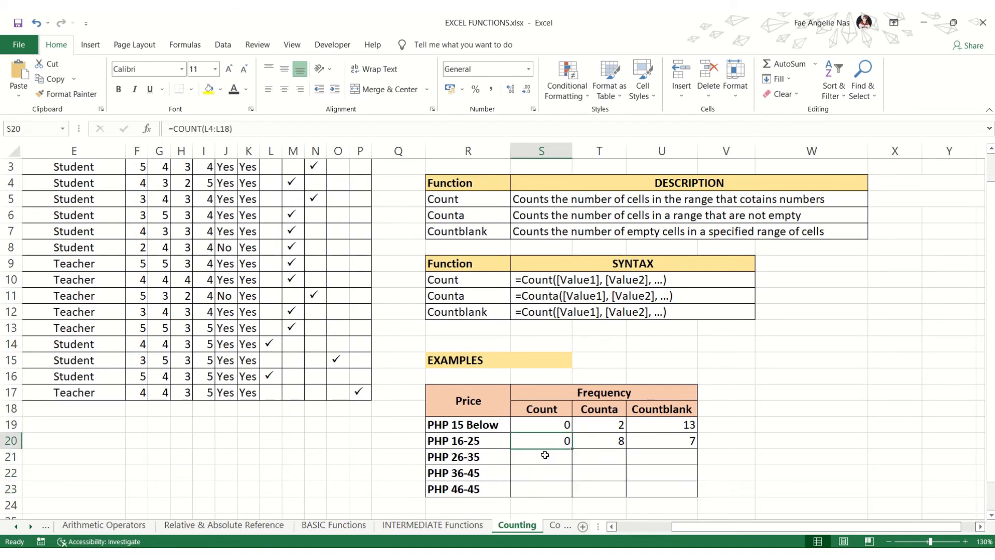
drag(545, 455, 682, 486)
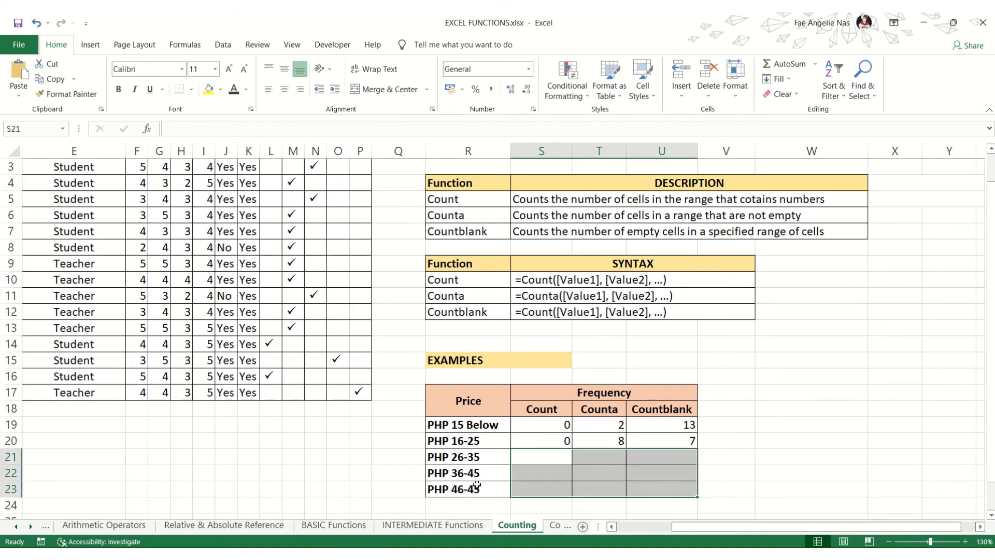
click(617, 470)
scroll(347, 444, down, 2)
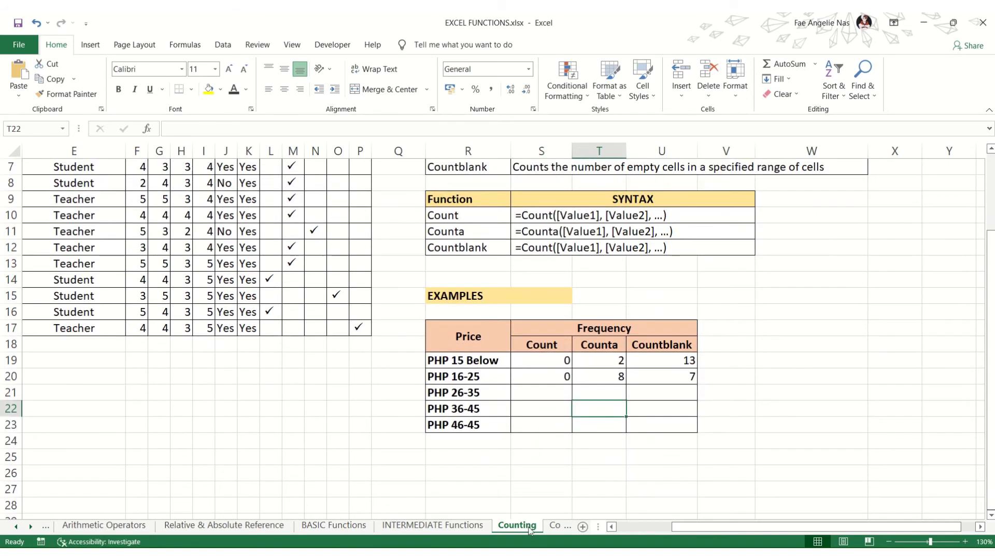
Open the Concatenate sheet zoomed in and review its =concatenate(text 1, [text 2], …) syntax.
click(560, 524)
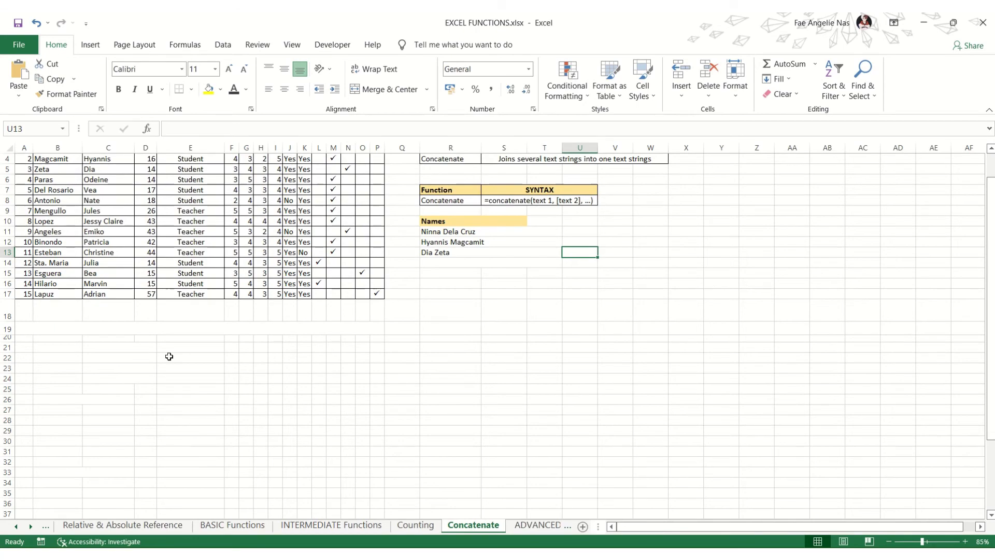
scroll(425, 371, up, 2)
ctrl+scroll(551, 335, up, 2)
ctrl+scroll(551, 337, up, 1)
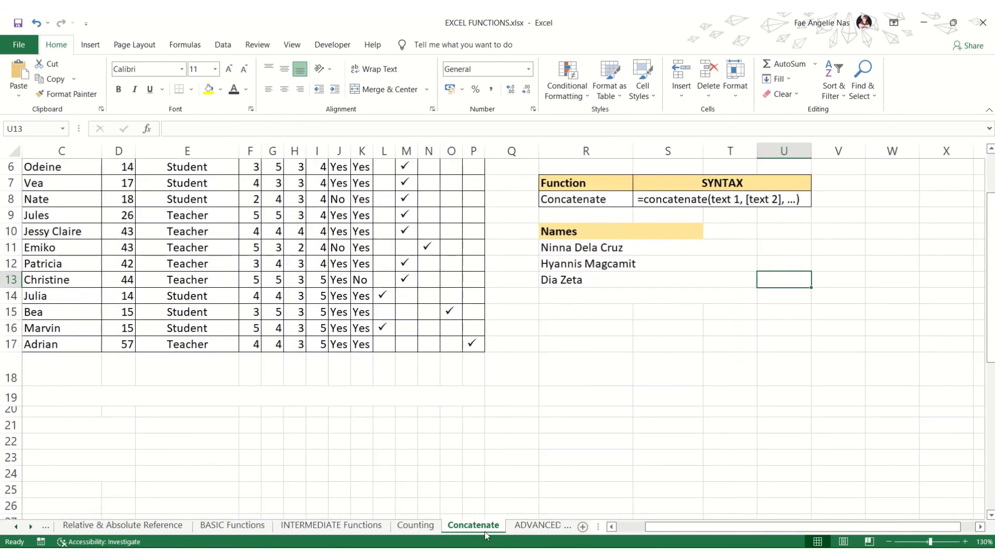
drag(720, 526, 735, 526)
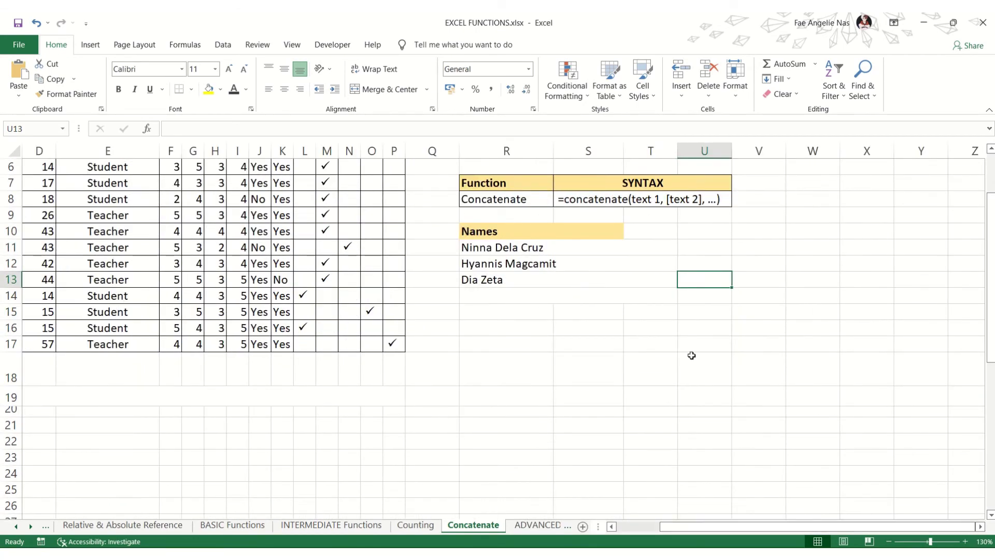
scroll(691, 355, up, 2)
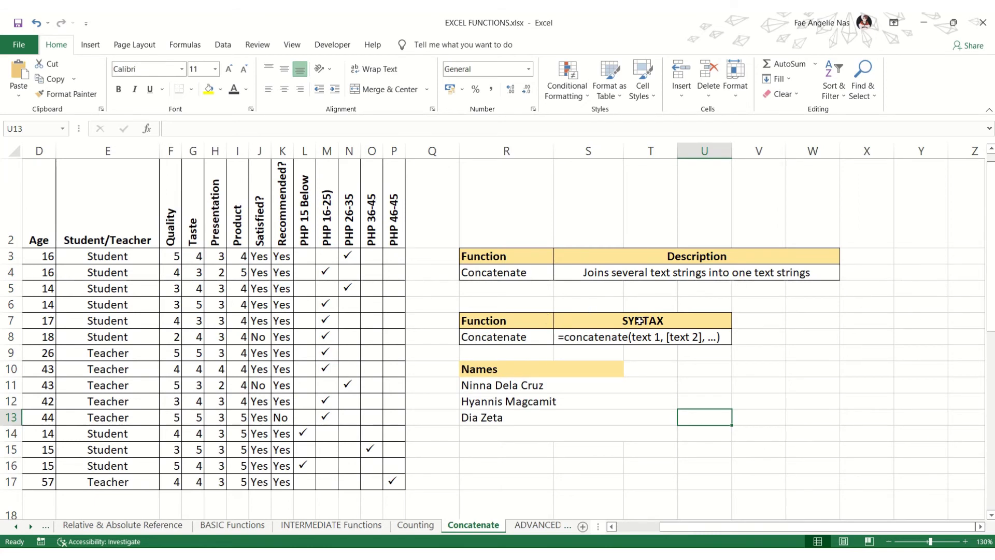
click(617, 322)
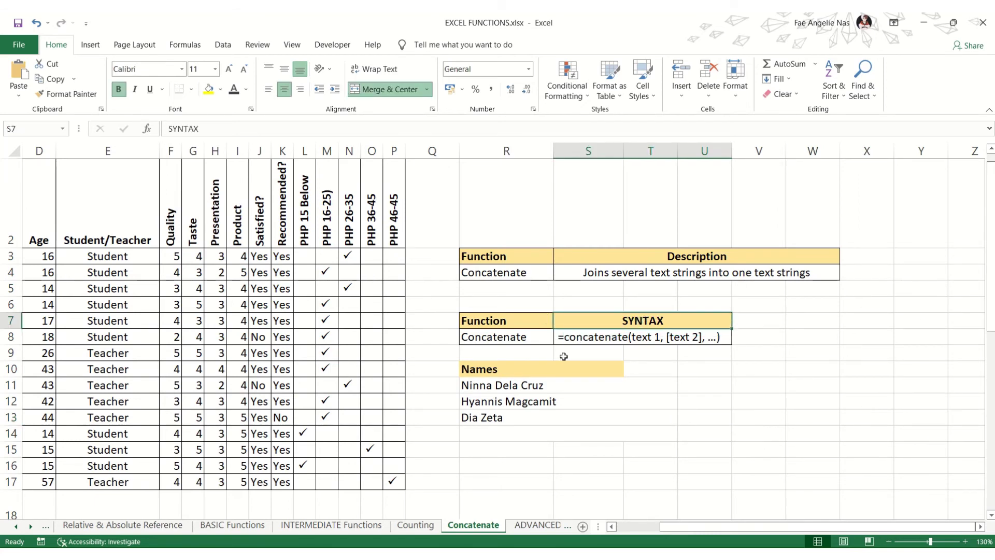
click(598, 340)
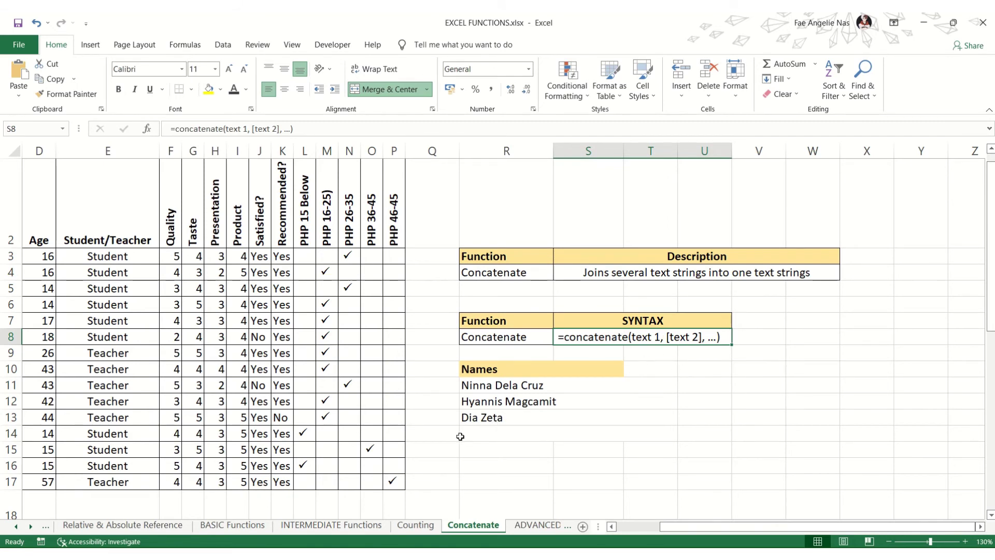
scroll(547, 415, down, 1)
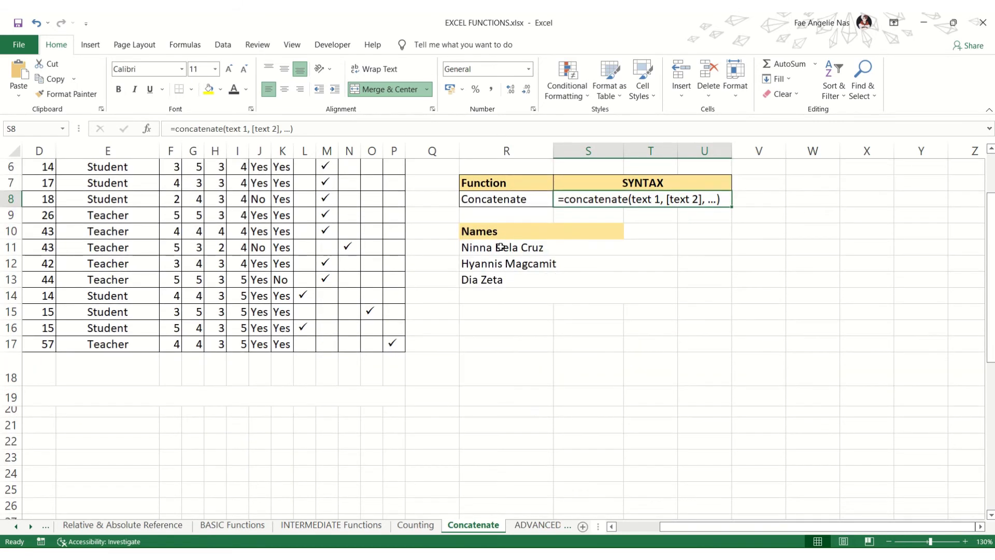
Delete the three example full names in R11:R13.
click(501, 247)
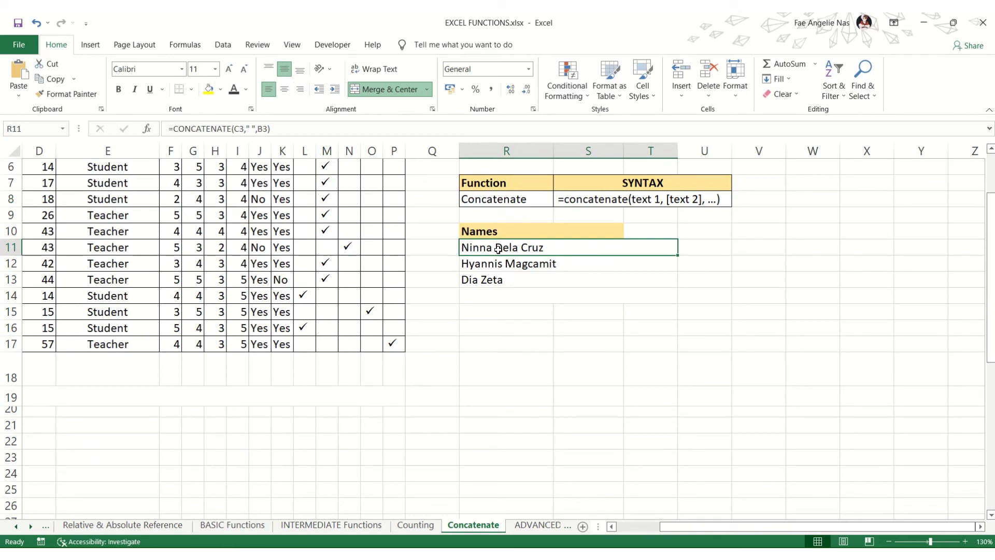
drag(778, 527, 734, 527)
scroll(710, 420, up, 1)
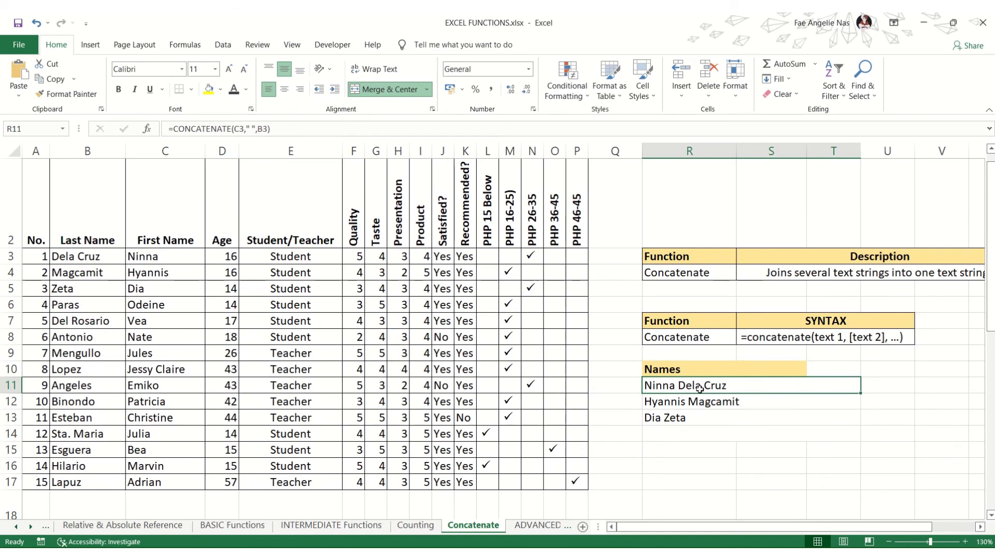
drag(699, 392, 698, 425)
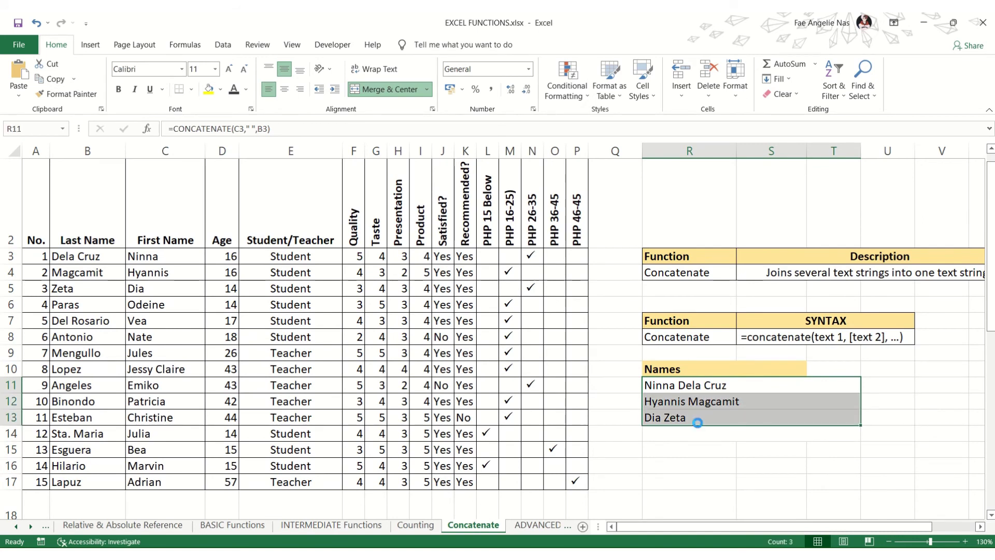
key(Delete)
Inspect the emptied first Names cell and the first and last name cells C3 and B3.
click(693, 386)
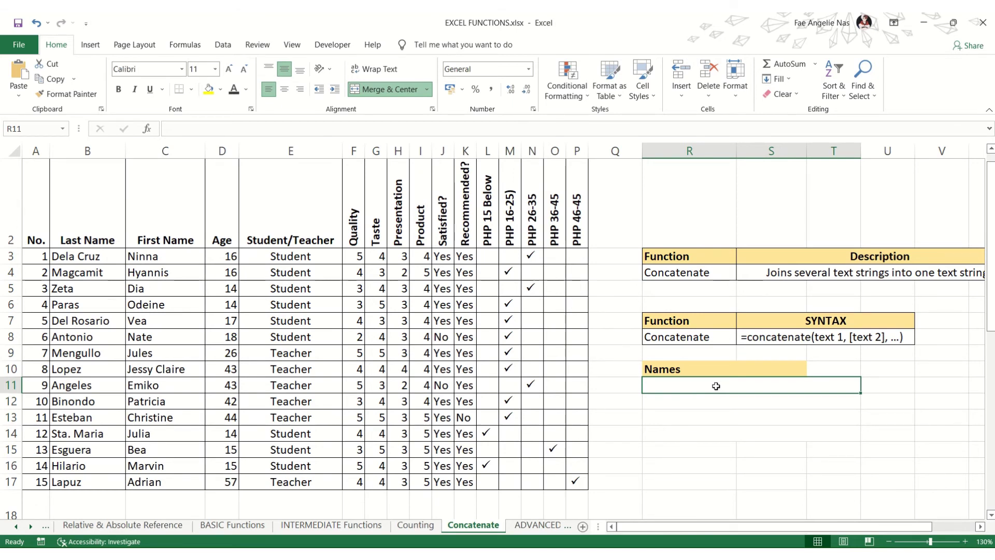
click(138, 258)
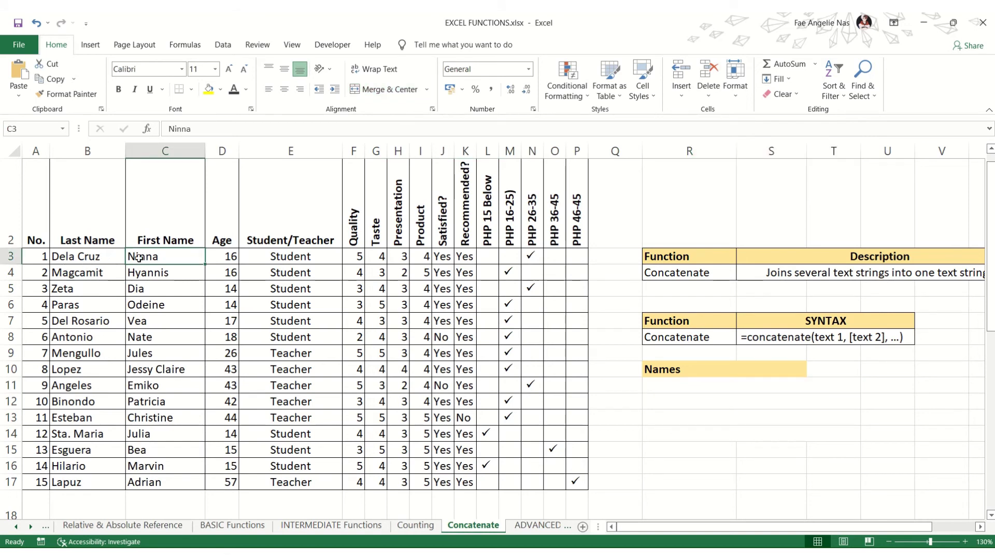
click(96, 256)
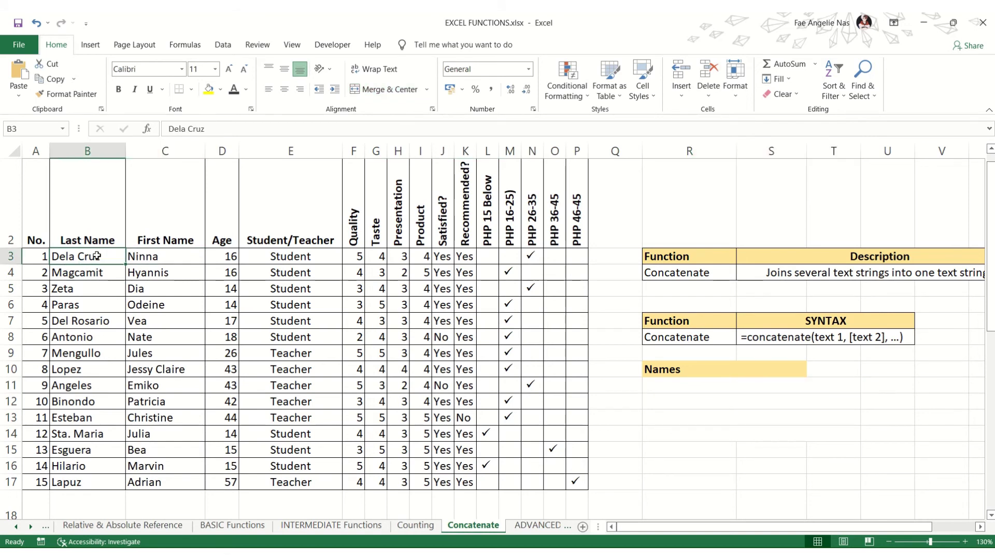
In R11 under Names, begin =CONCATENATE(C3," joining the first name with a space.
click(706, 385)
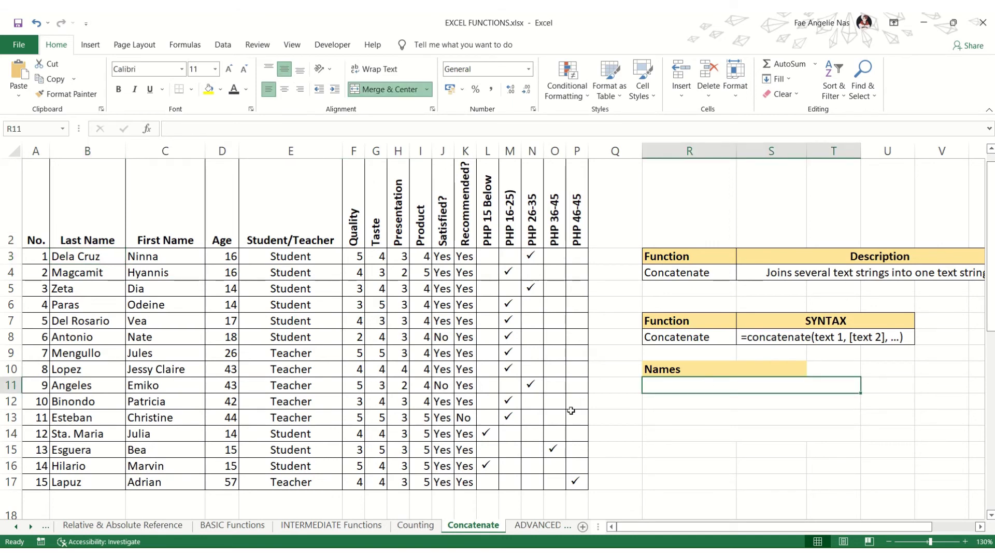
text(=)
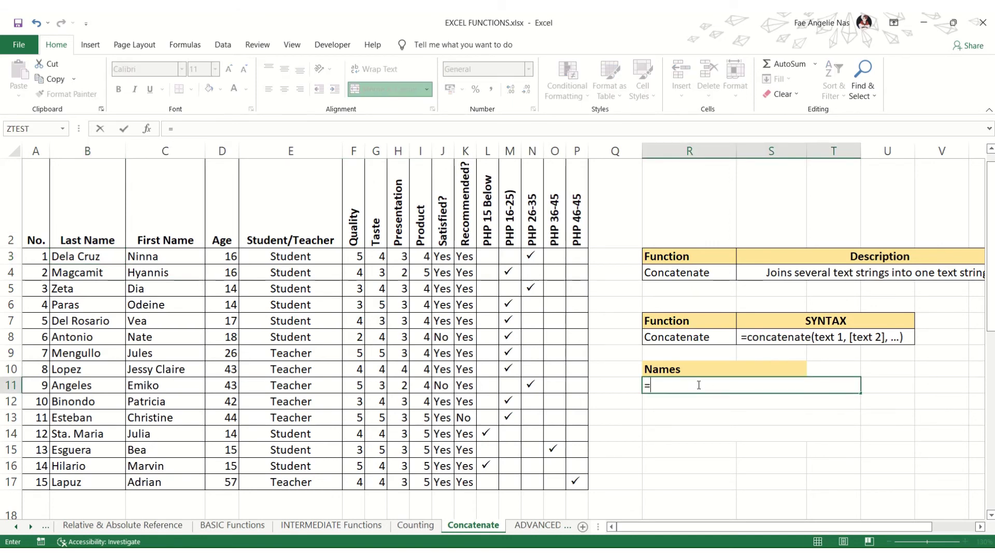
text(con)
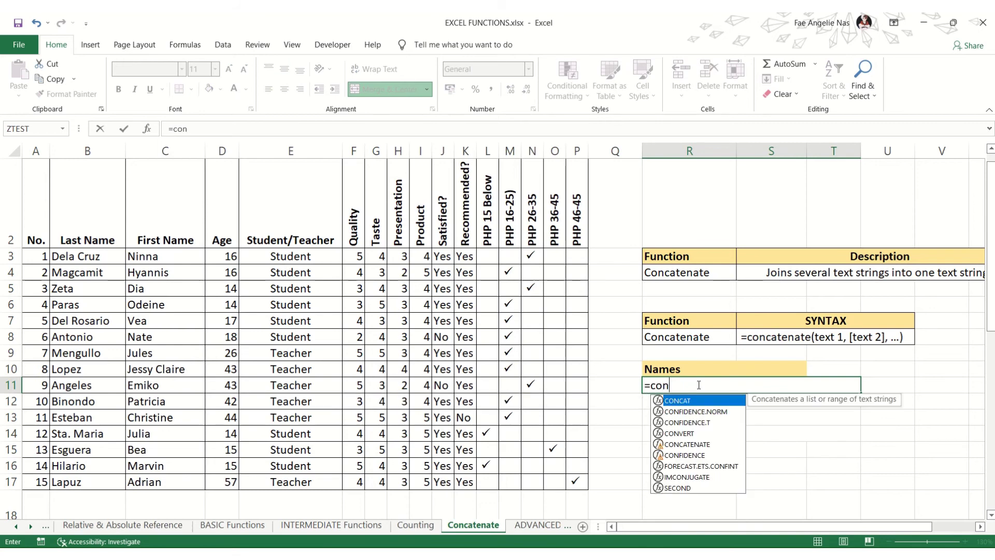
text(catenate)
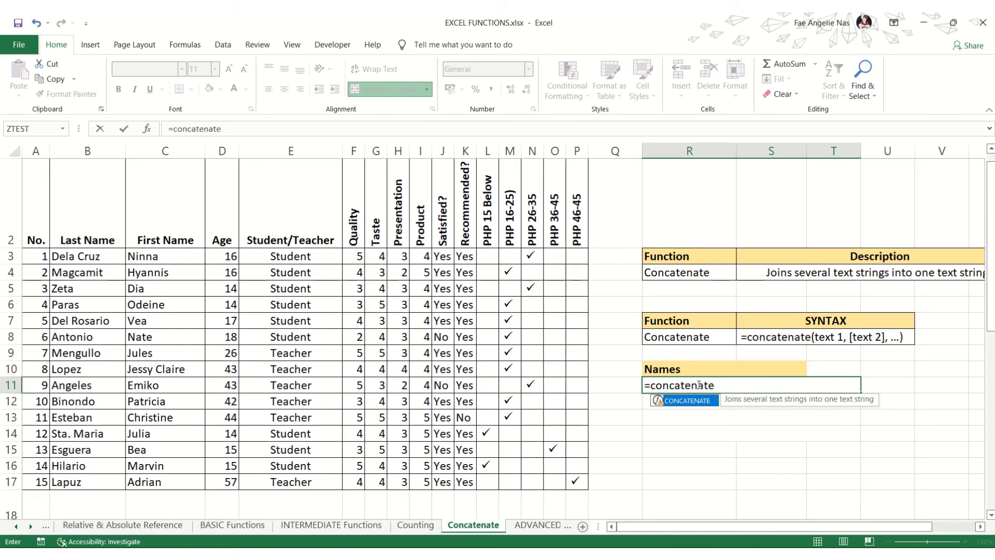
text(()
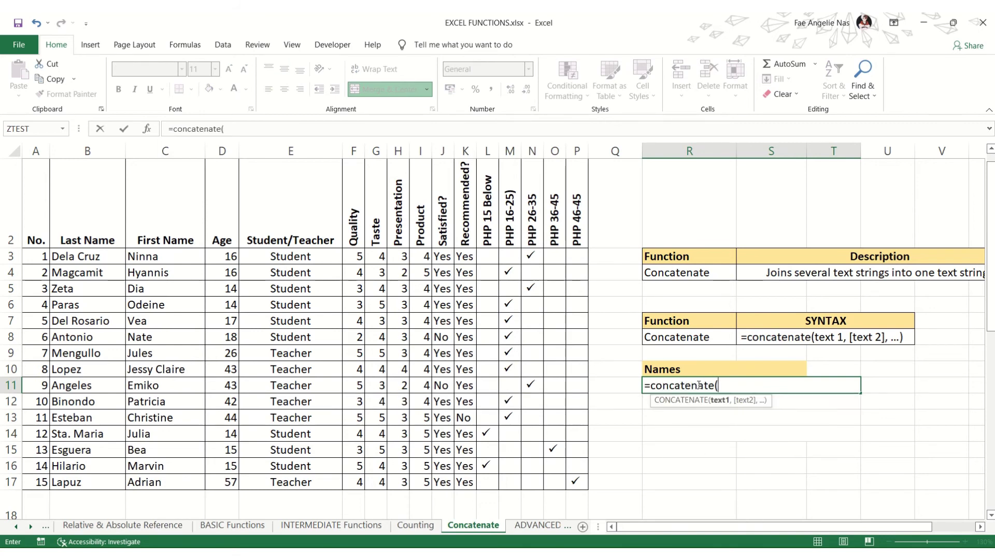
click(182, 255)
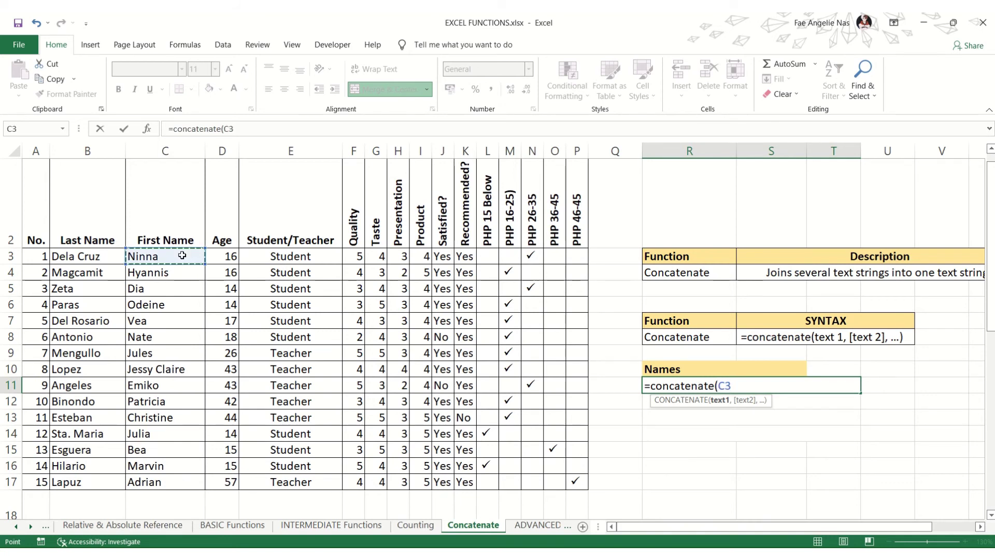
text(,)
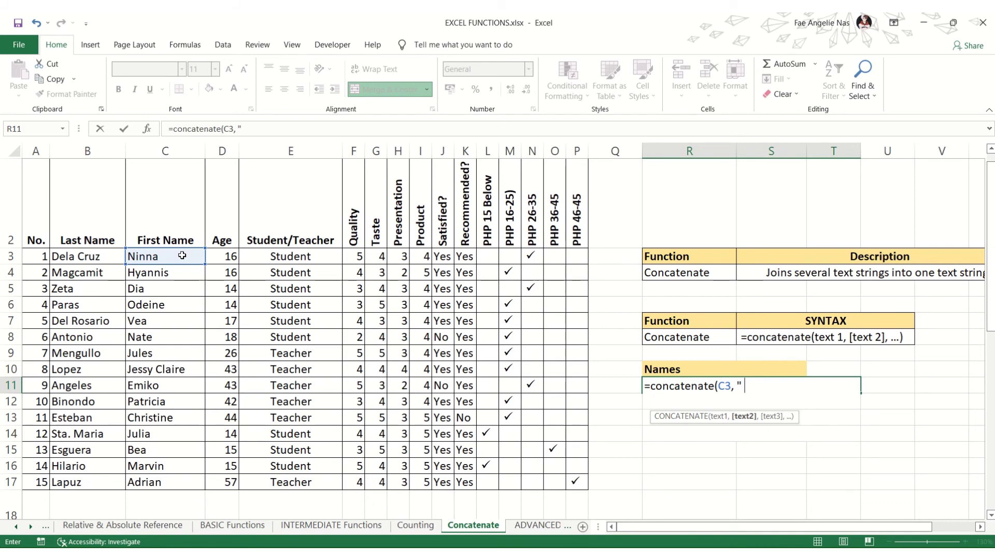
text(")
Clear the test formula from R11 and retype =CONCATENATE(C3, referencing the first-name cell.
key(Left)
key(Right)
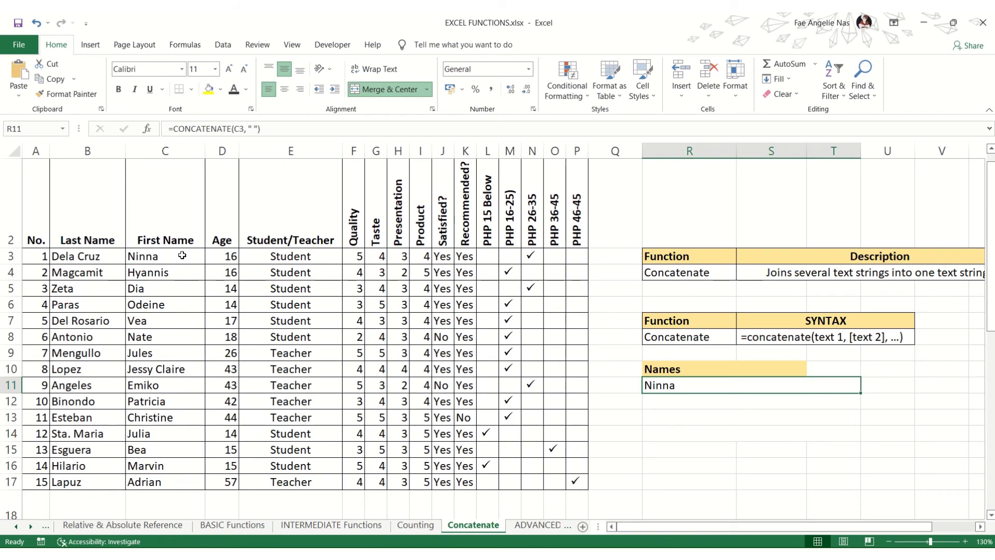
key(Delete)
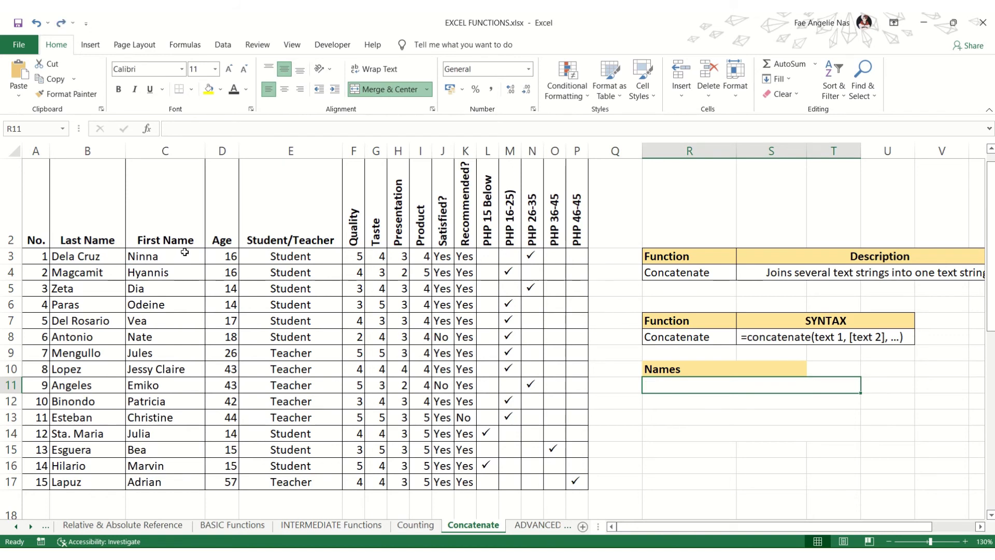
text(=concatenate)
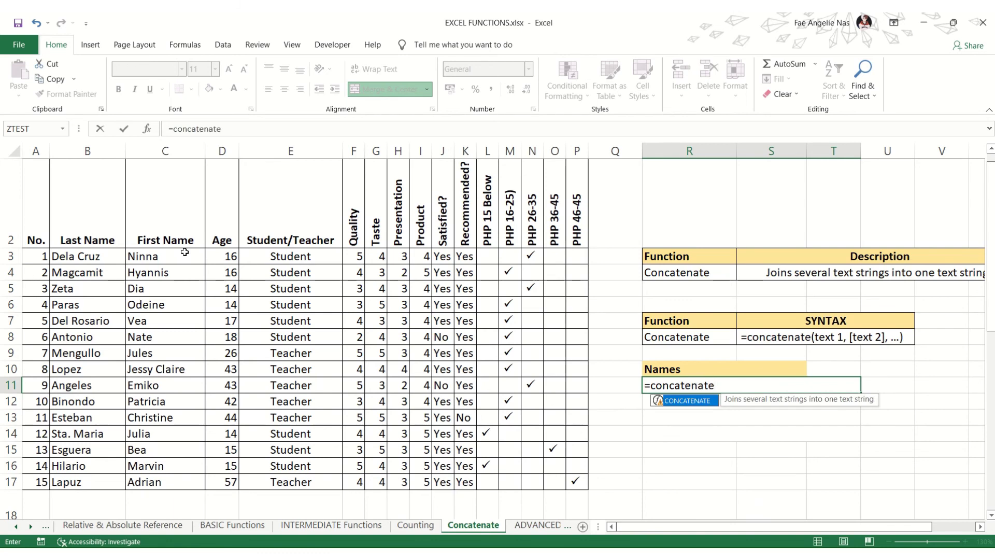
text(()
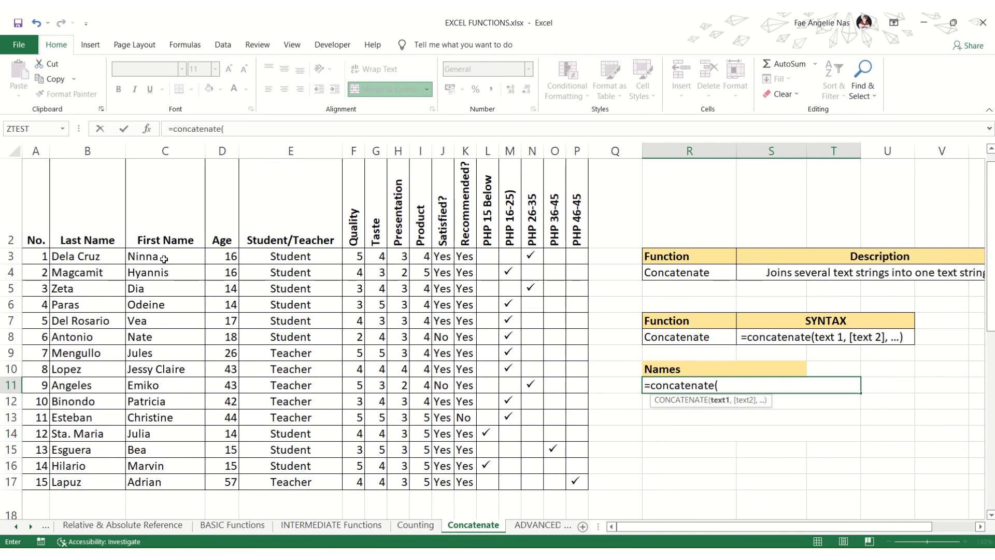
click(164, 259)
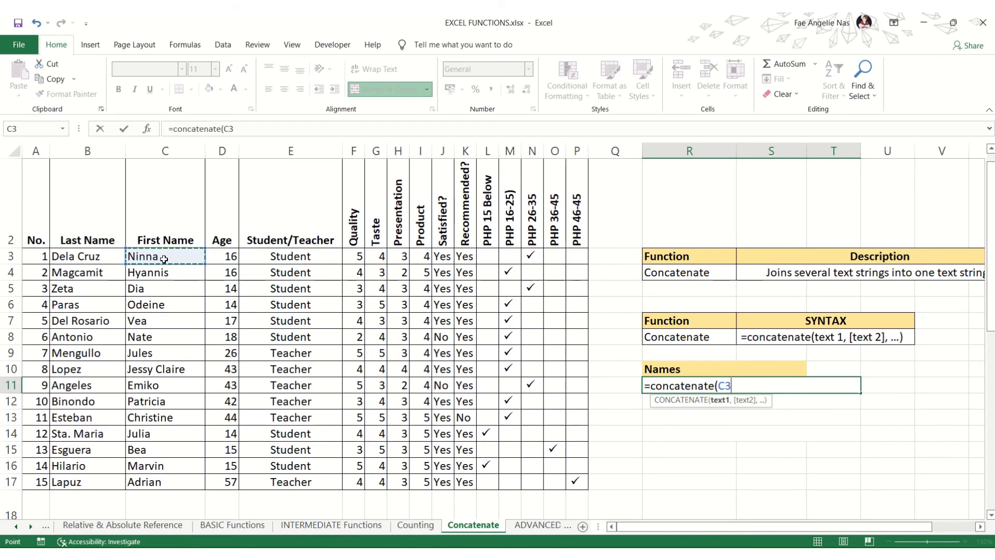
text(, " ",)
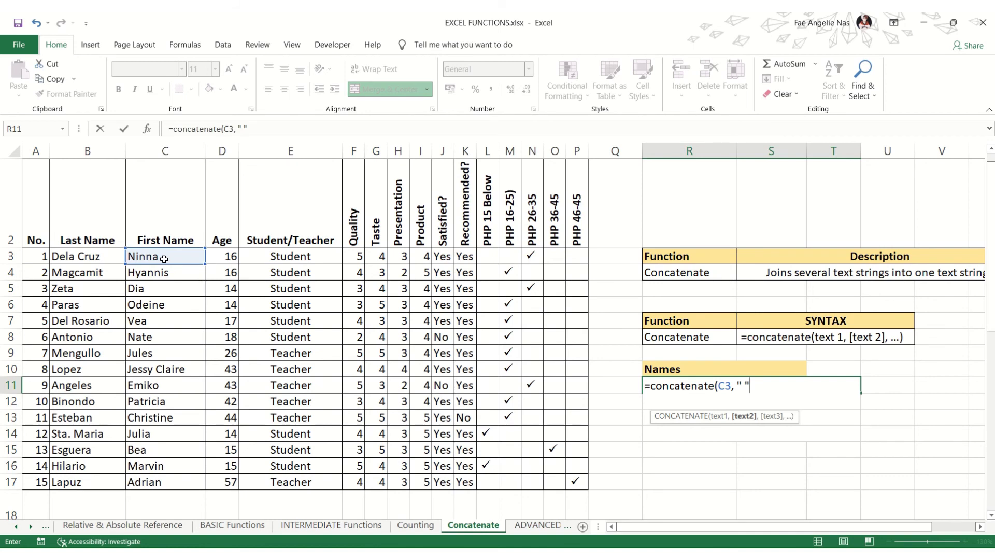
Complete R11's formula as =CONCATENATE(C3," ",B3) to show the first full name.
text(,)
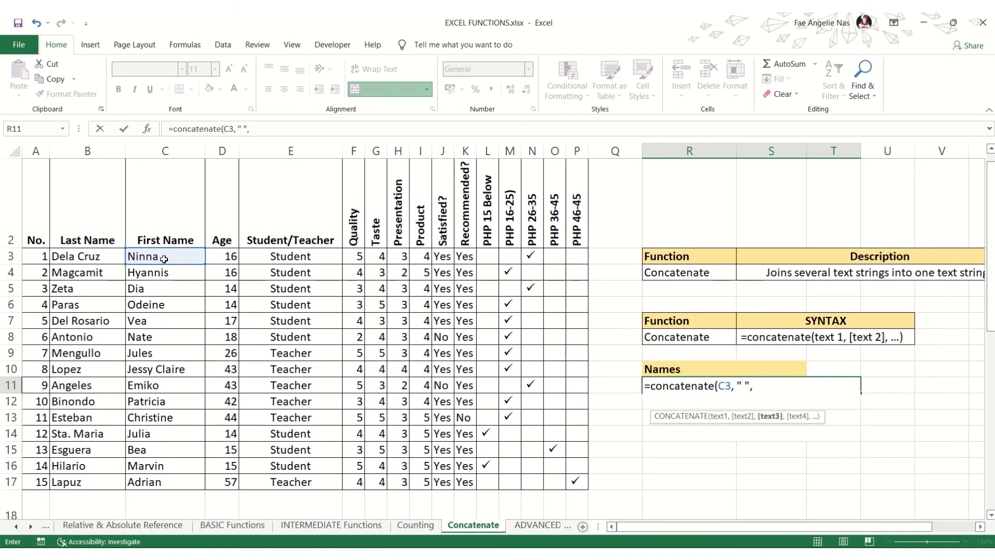
click(67, 256)
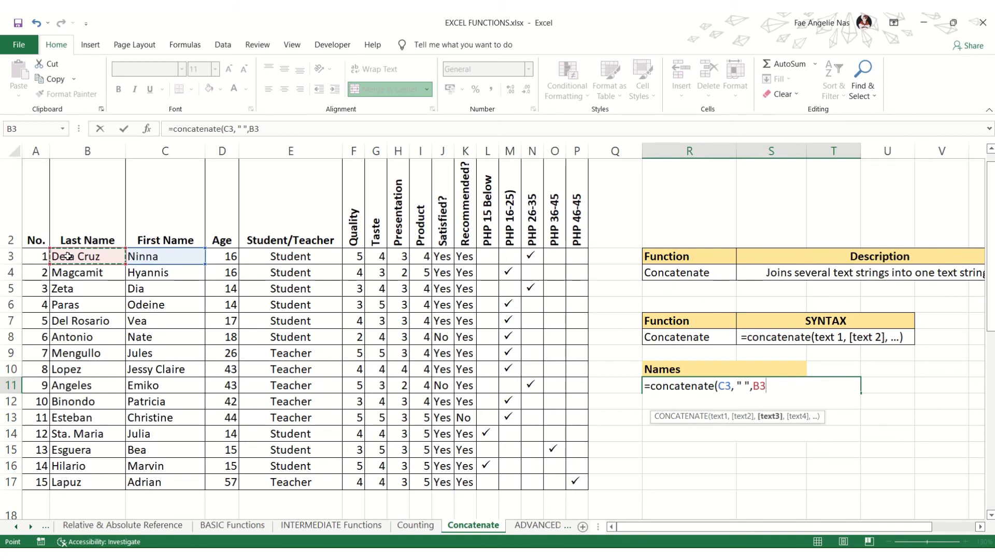
text())
key(Return)
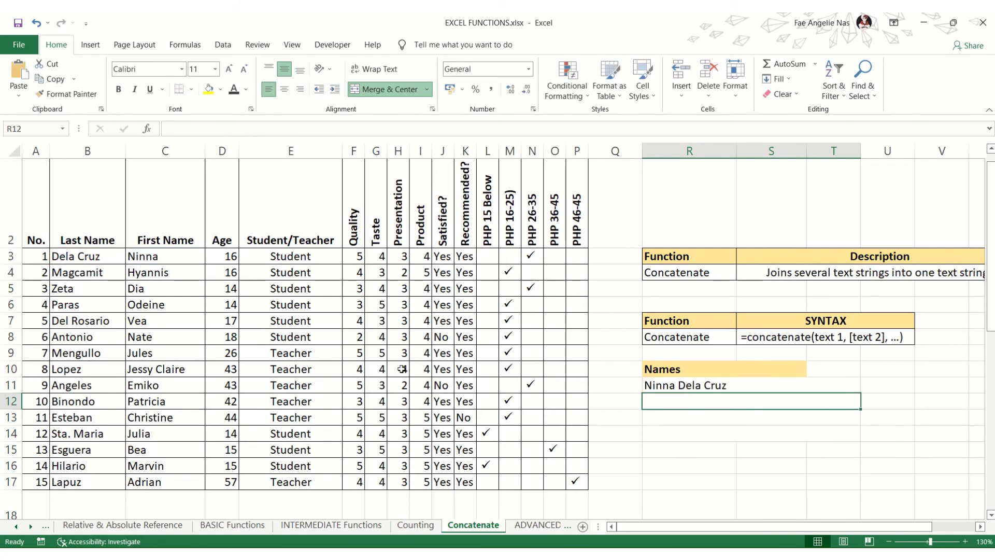
Review R11's formula against C3, check row 4's last and first names, and select R12.
click(139, 253)
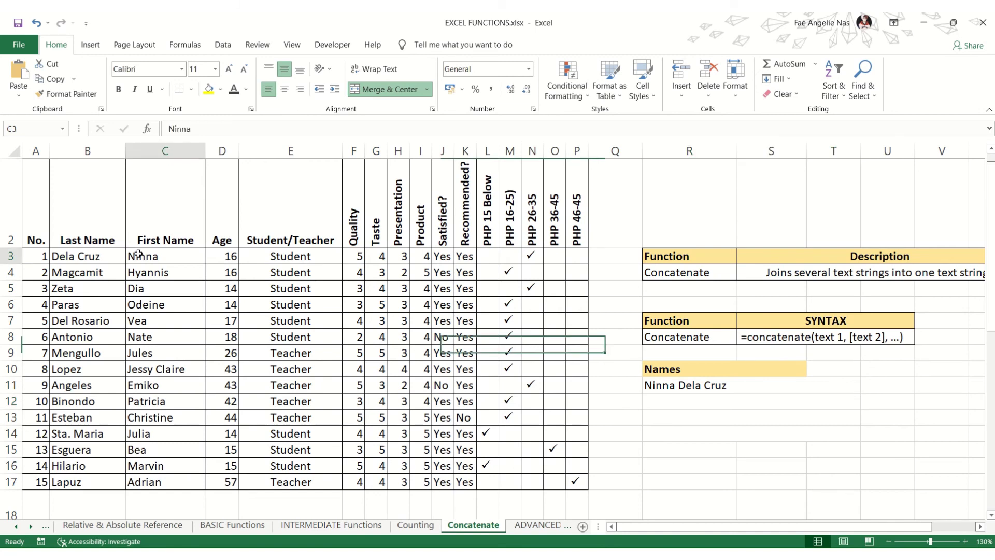
click(684, 384)
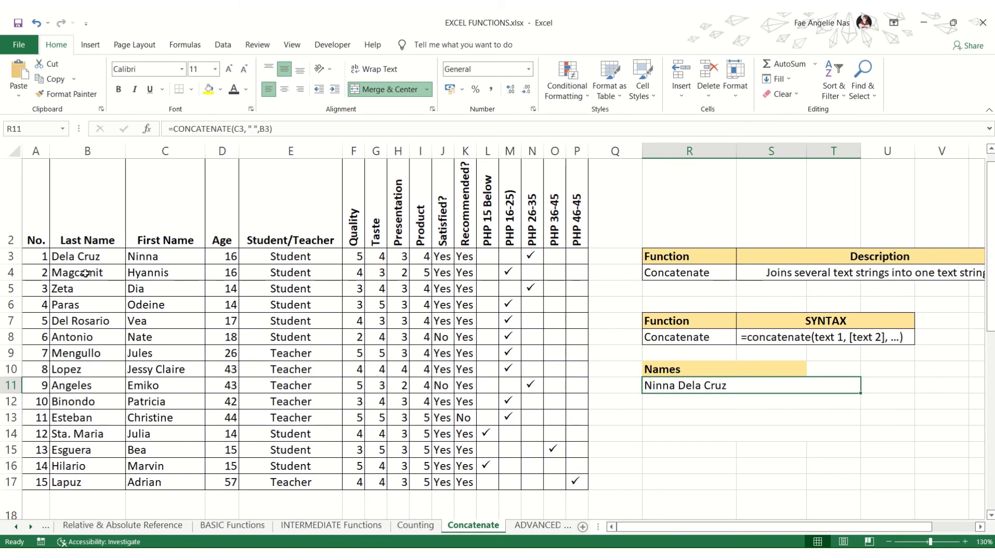
click(103, 274)
key(Right)
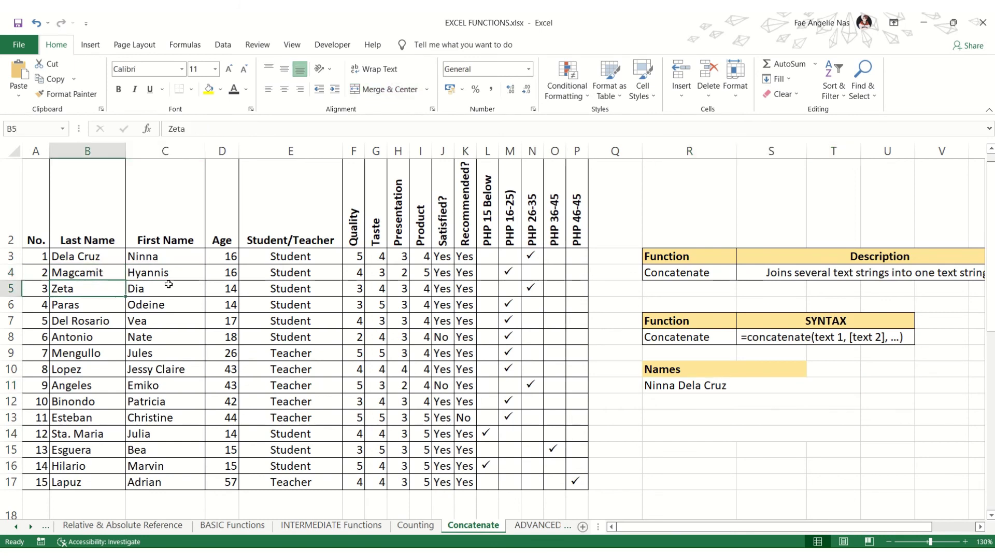
click(692, 400)
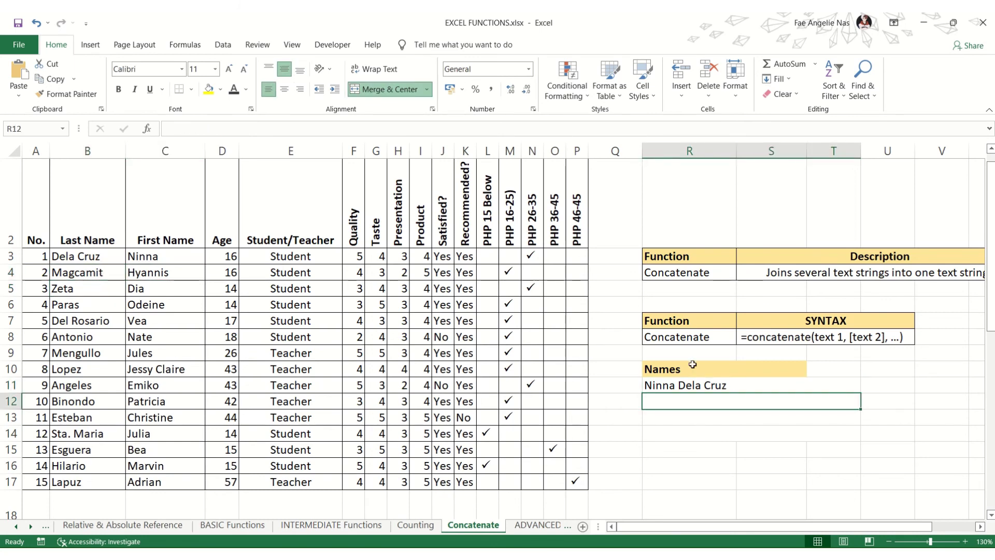
Enter =CONCATENATE(C4,B4) in R12, which joins the second person's names without a space.
text(=concat)
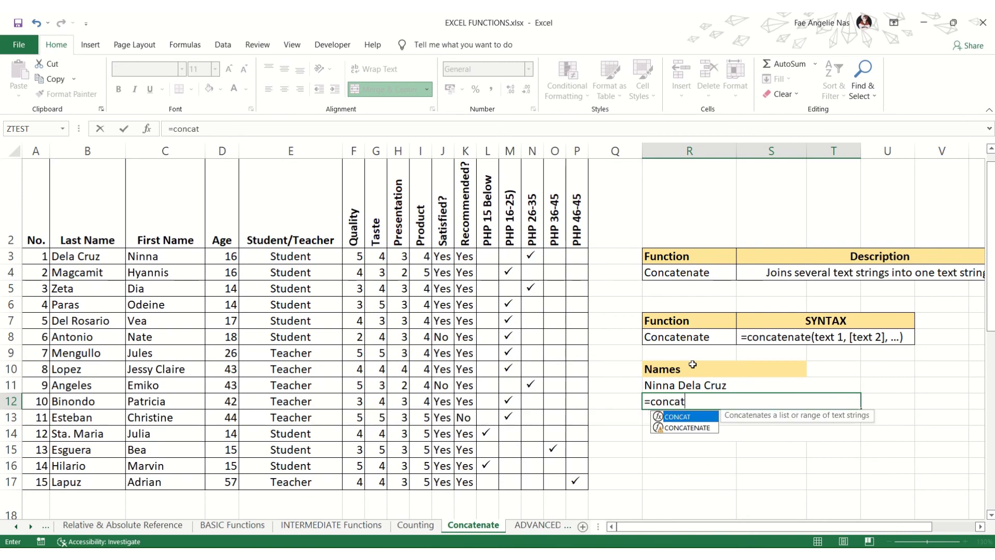
text(enate)
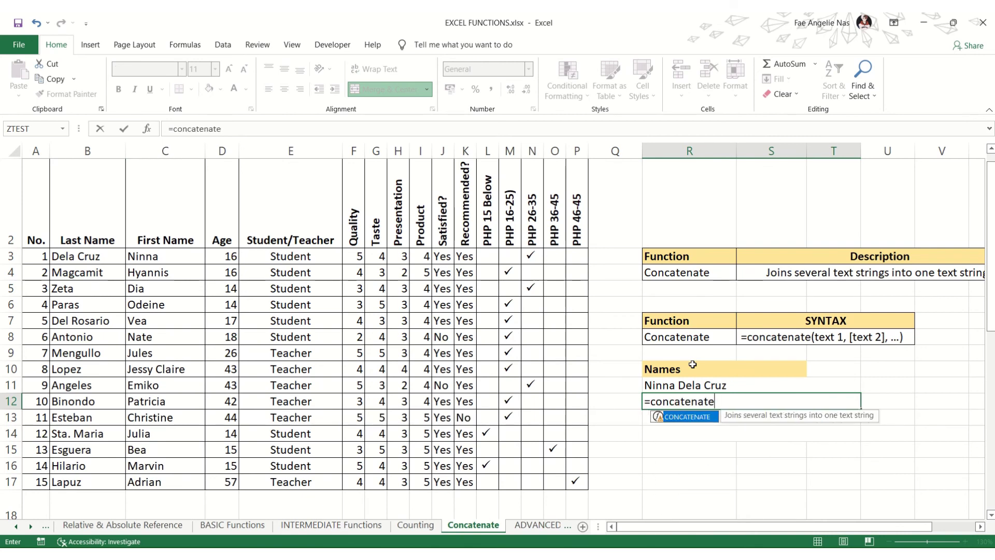
text(()
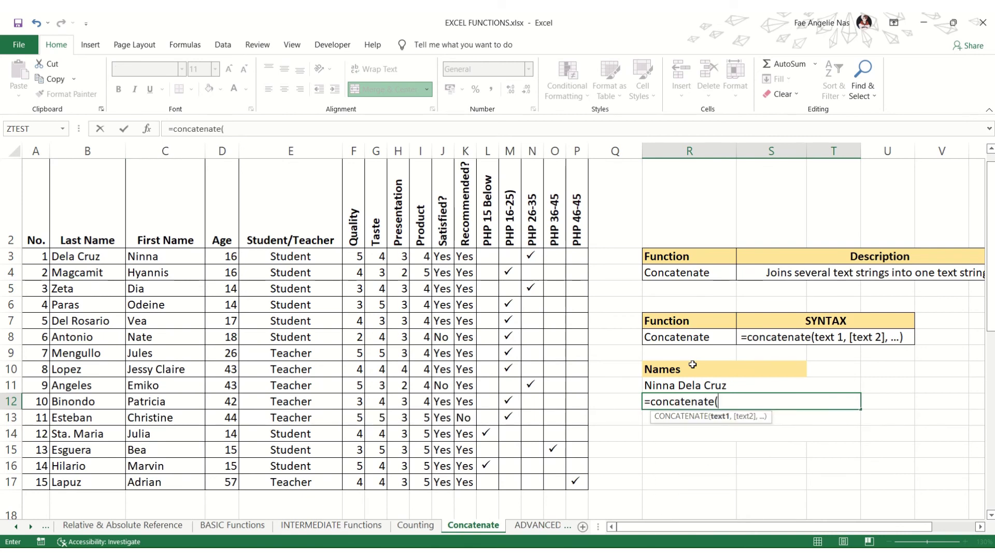
click(173, 270)
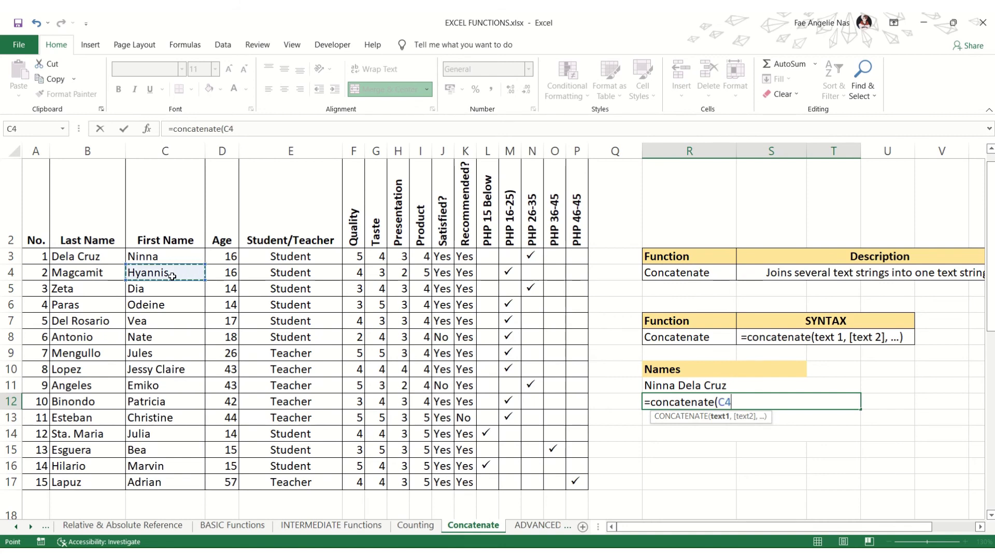
text(,)
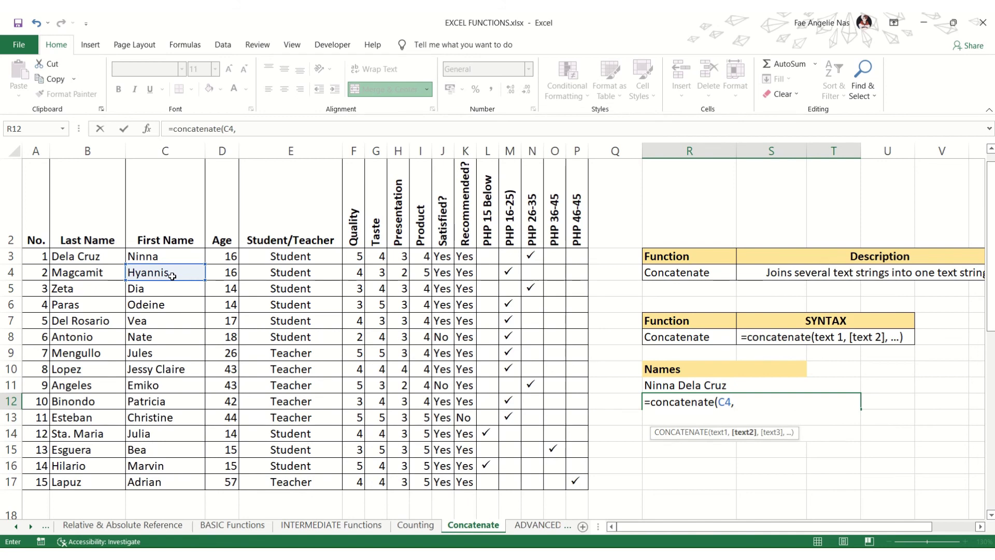
click(89, 275)
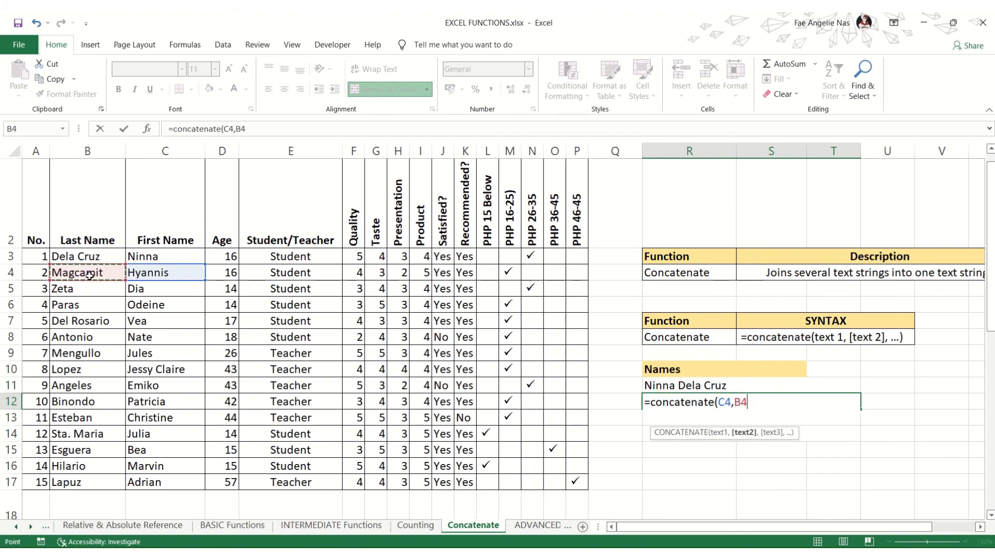
key(Return)
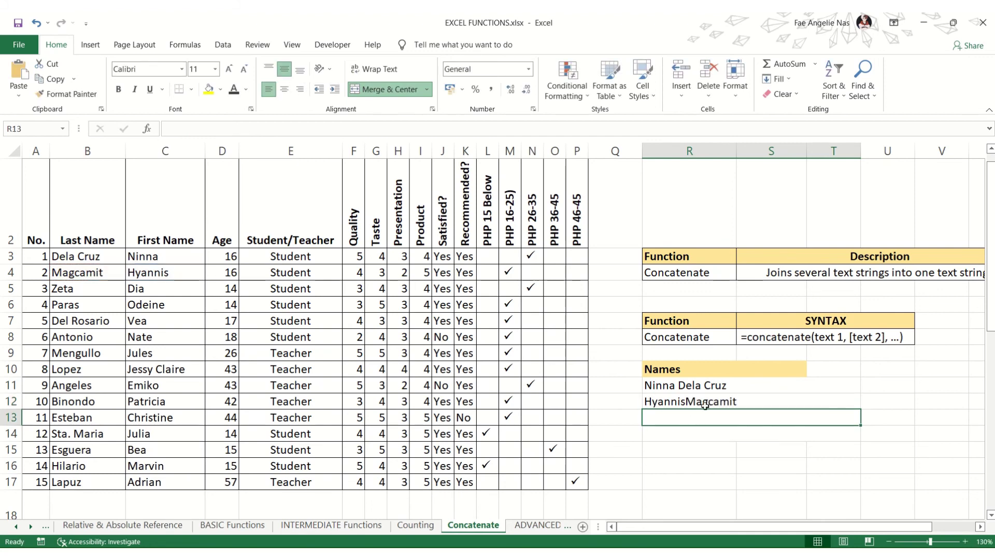
click(684, 404)
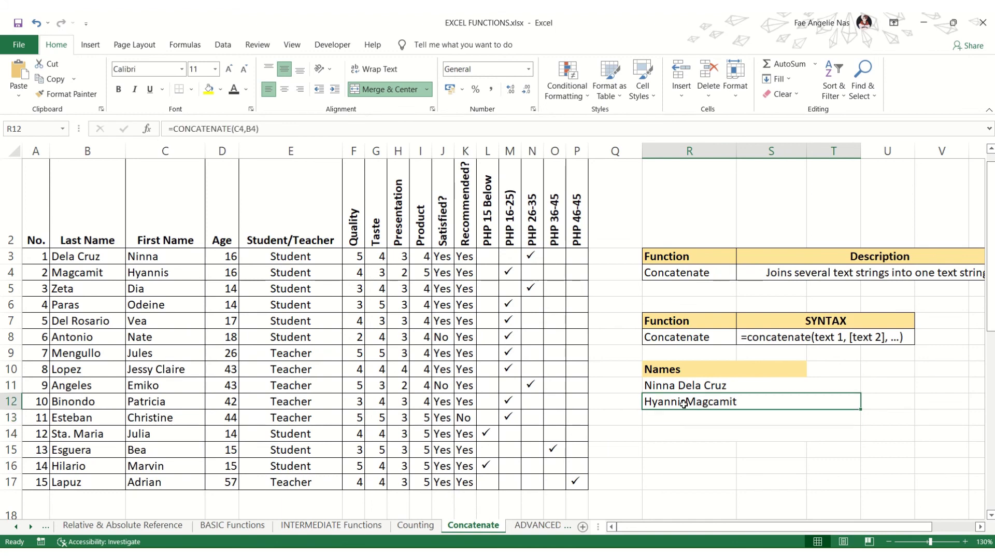
Edit R12's formula to =CONCATENATE(C4," ",B4) so a space separates first and last name.
double_click(683, 404)
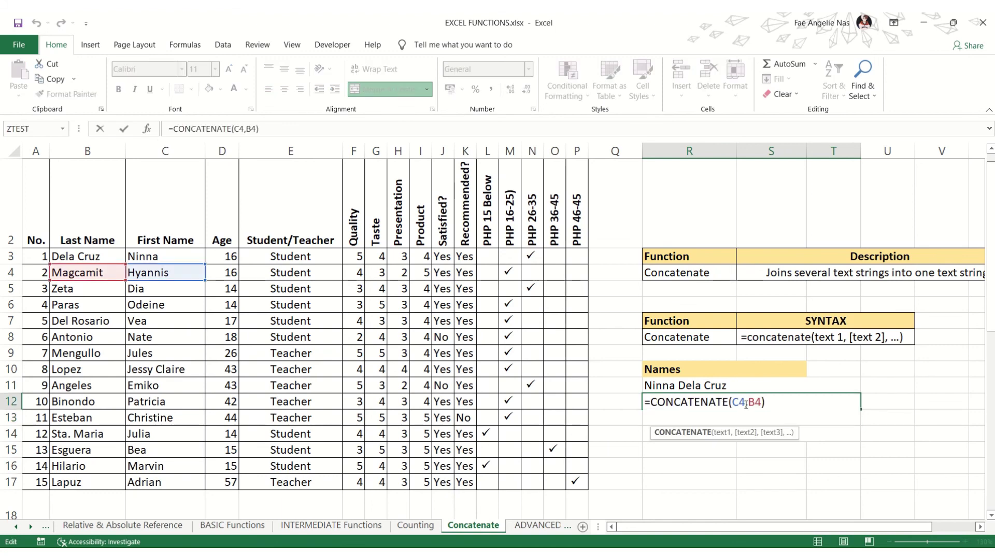
click(746, 404)
key(Right)
text(" )
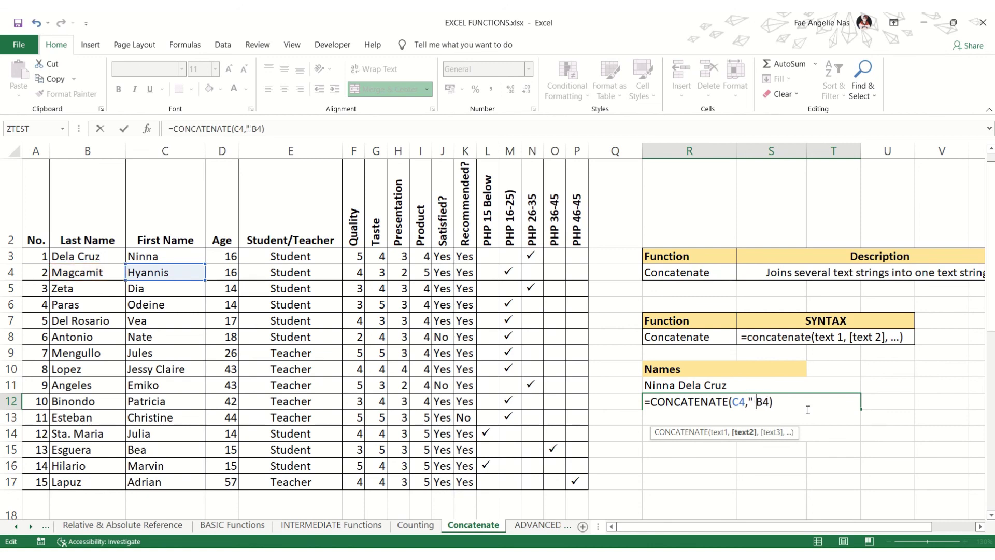
text(",)
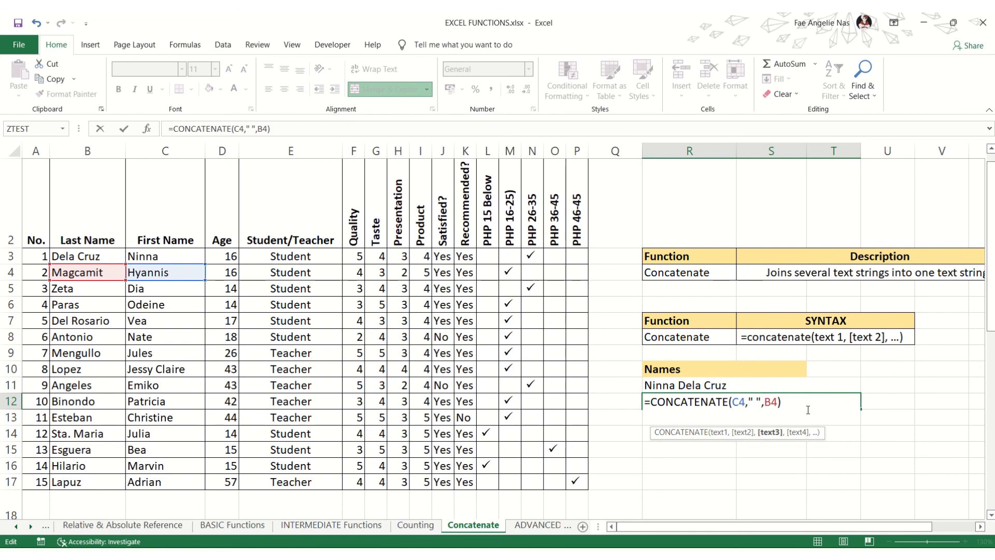
key(Return)
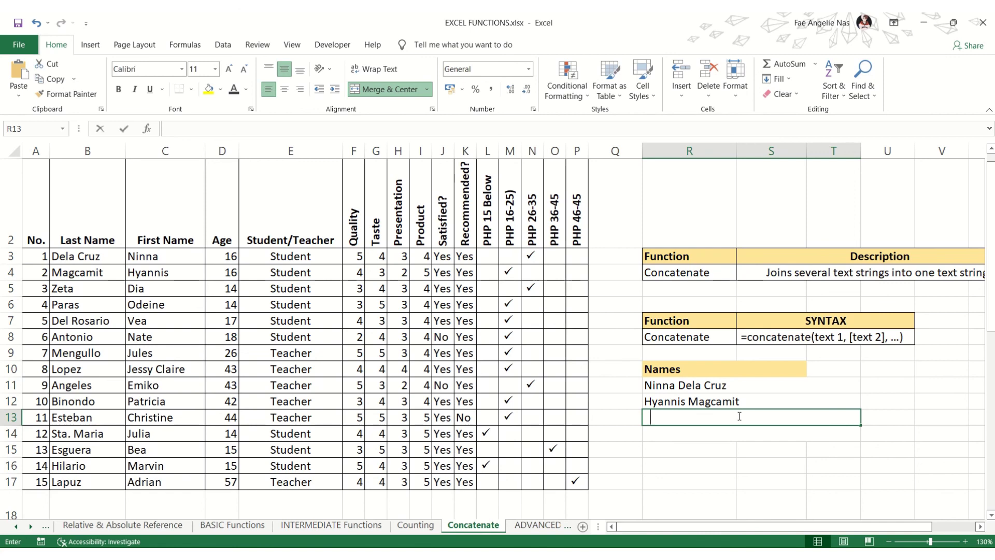
Enter =concatenate(C5," ",B5) in R13 to show the third person's full name.
text(=)
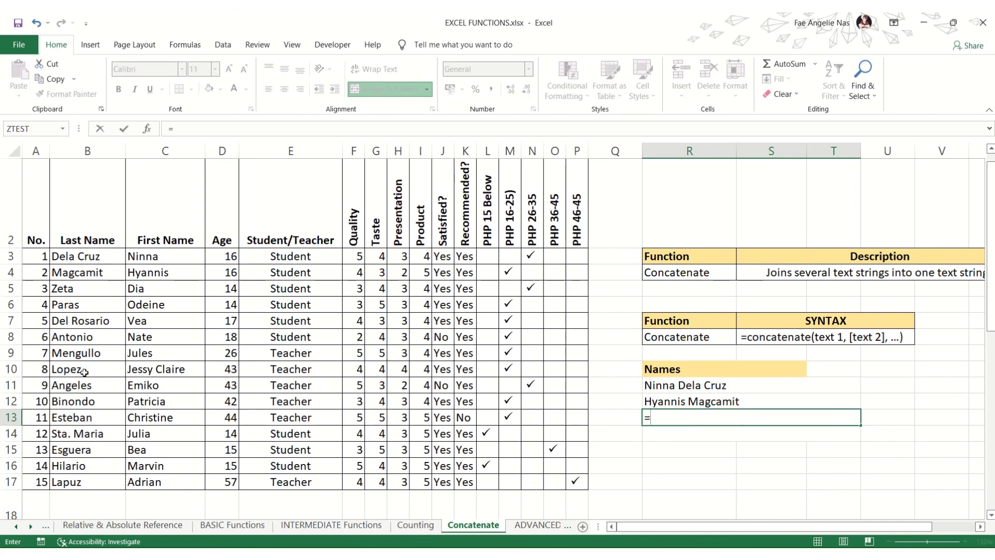
click(153, 292)
key(BackSpace)
key(BackSpace)
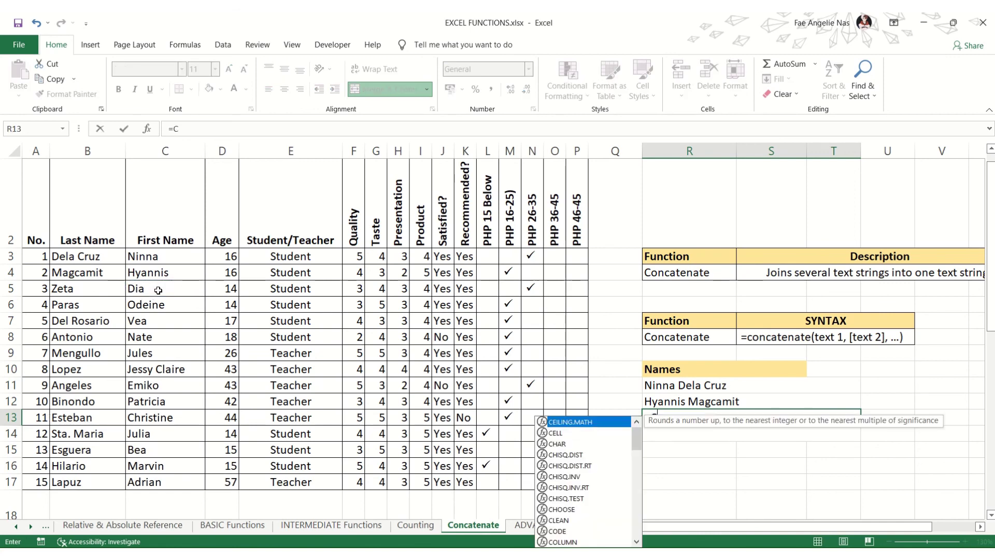
text(concaten)
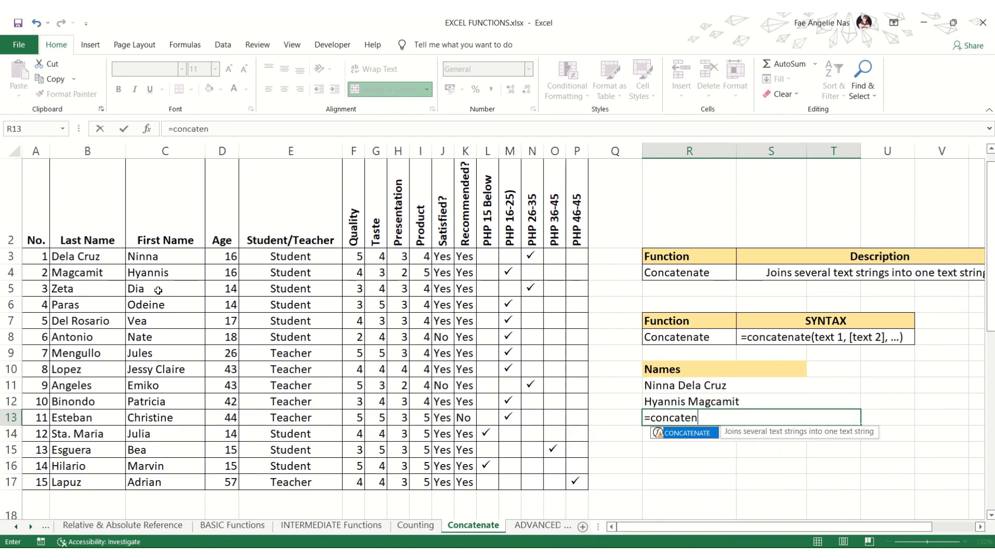
text(ate()
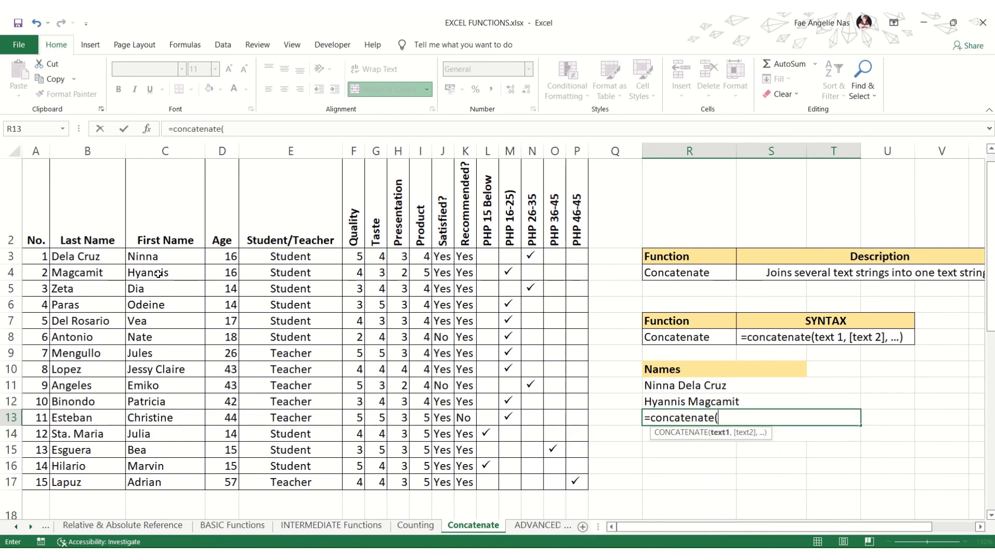
click(159, 288)
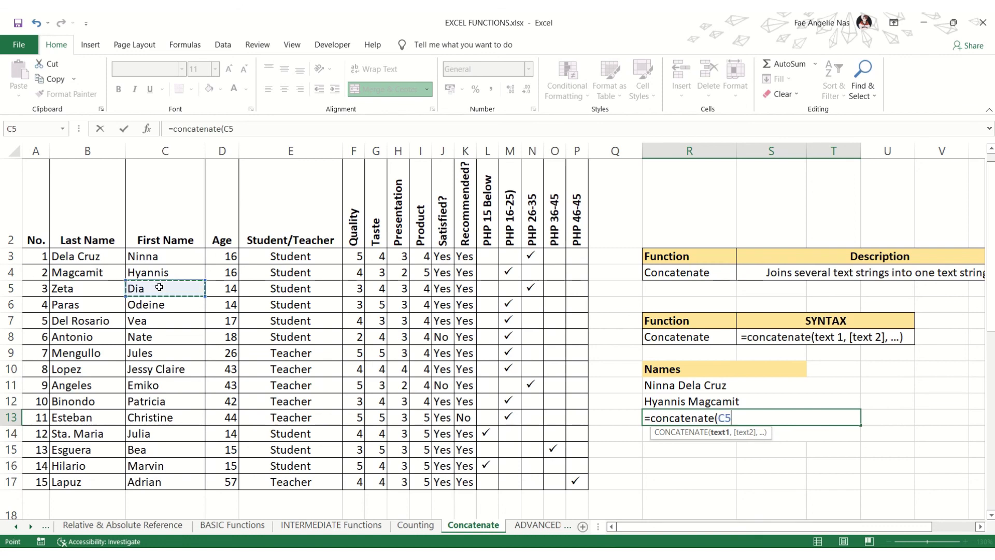
text(,)
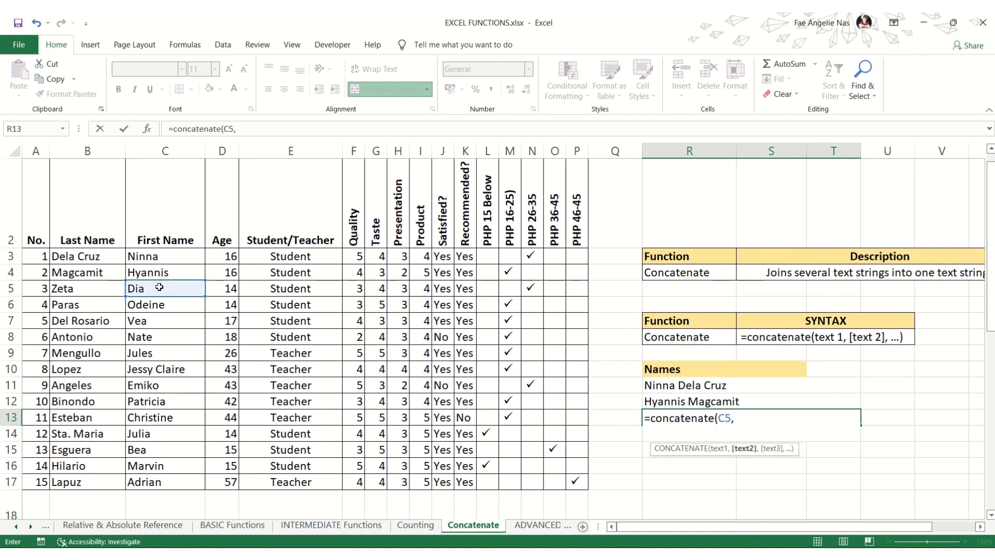
text(" ")
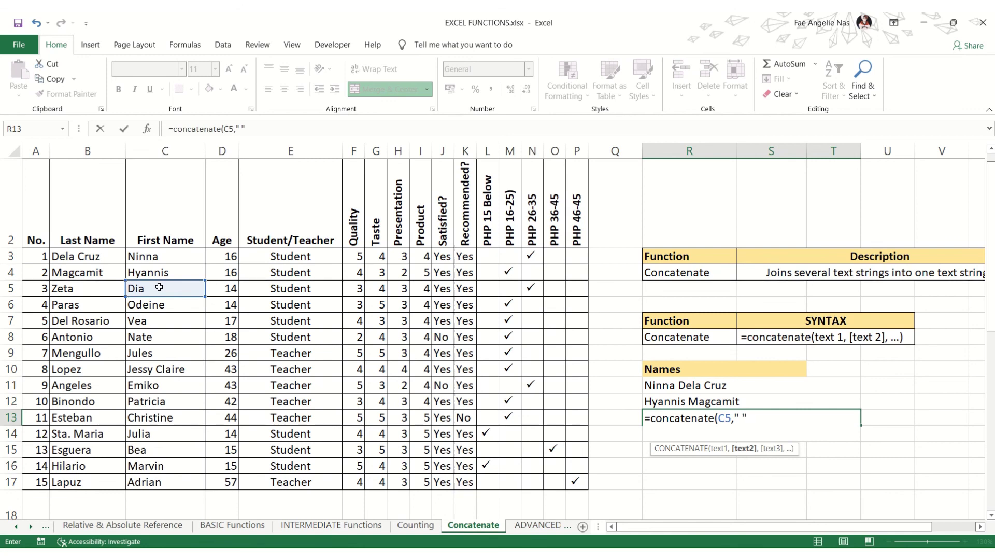
text(,)
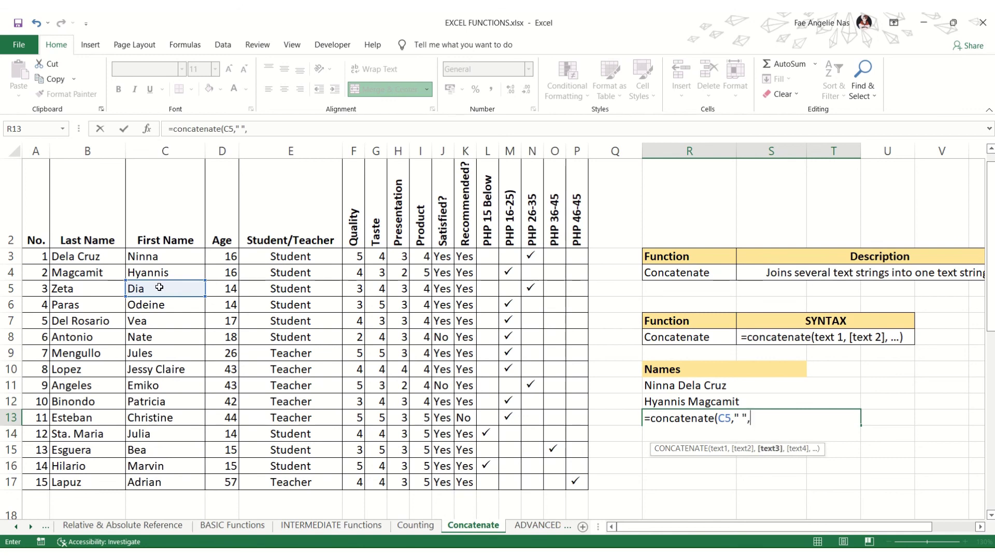
click(102, 291)
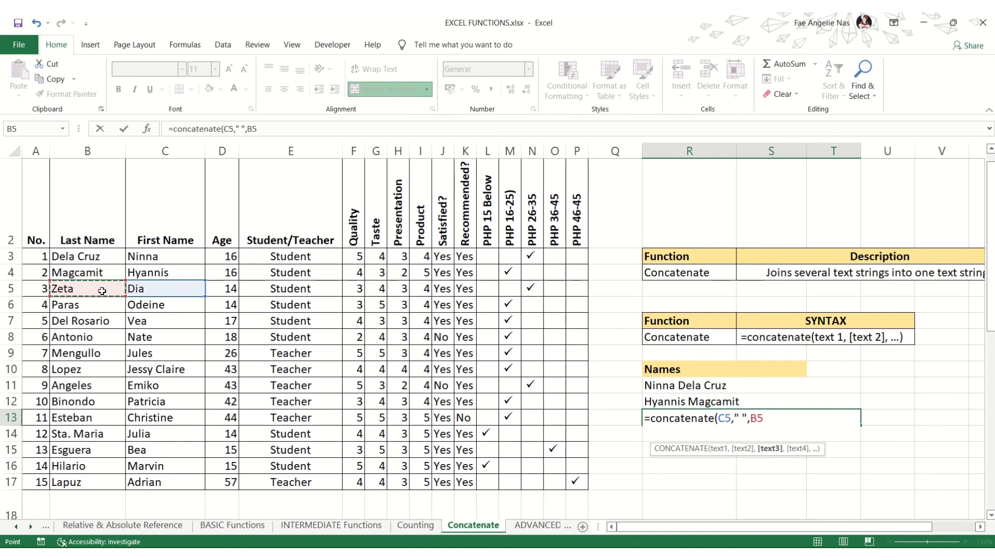
text())
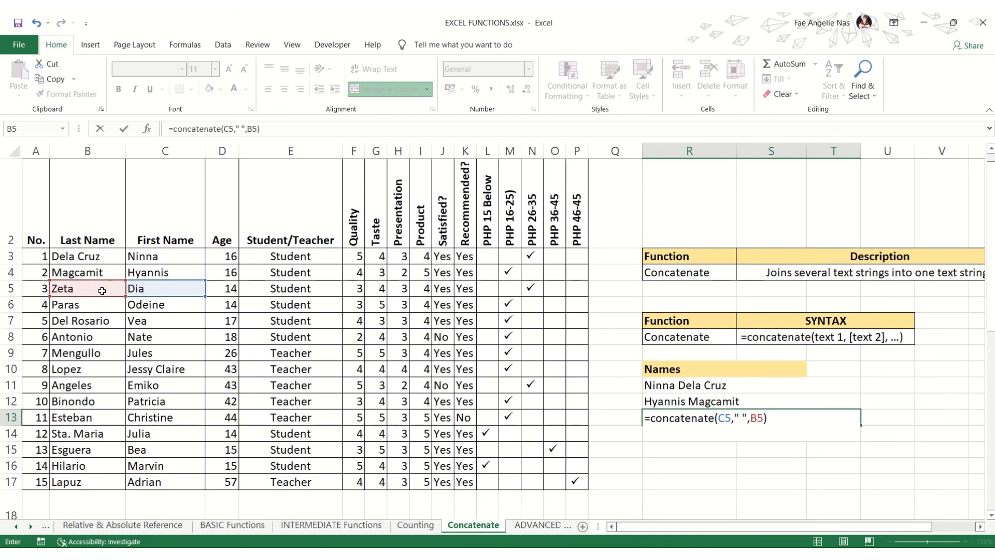
key(Return)
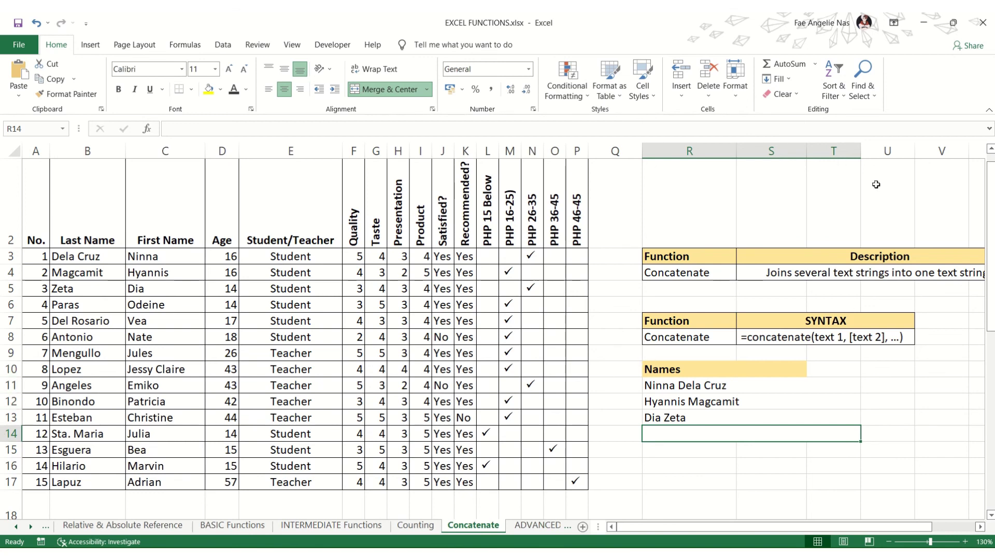
Browse the CountIf, AverageIf and Vlookup sheets, ending on ADVANCED Function (IF and OR).
click(542, 529)
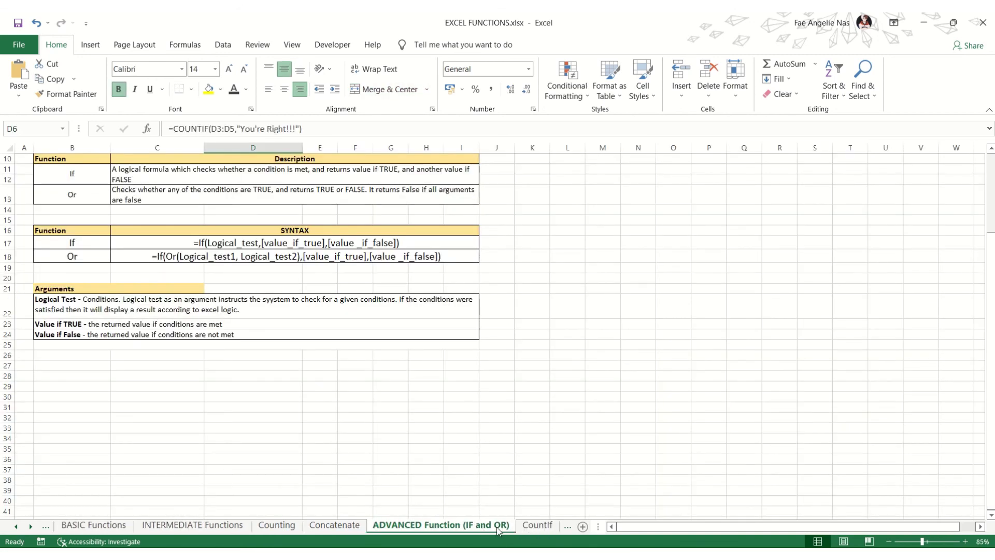
click(538, 527)
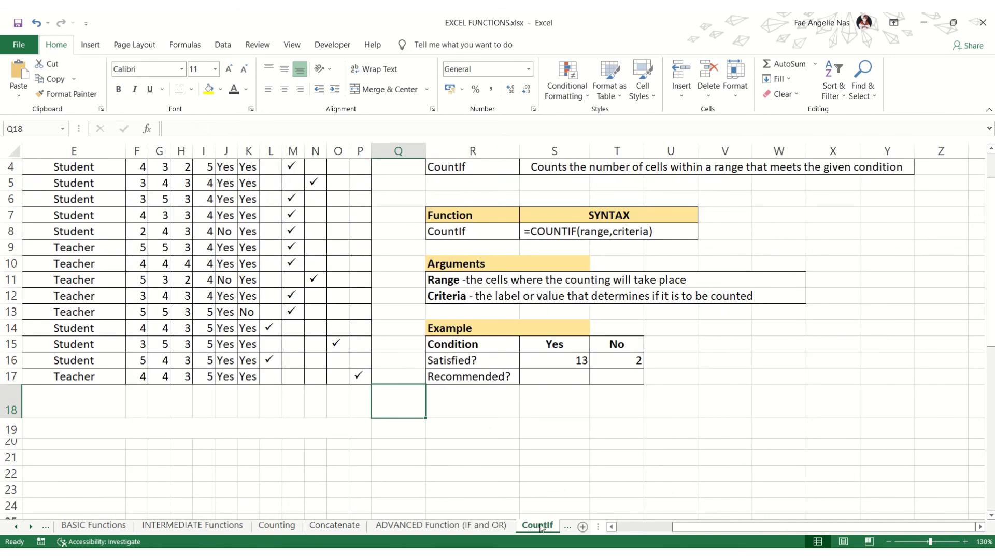
click(562, 529)
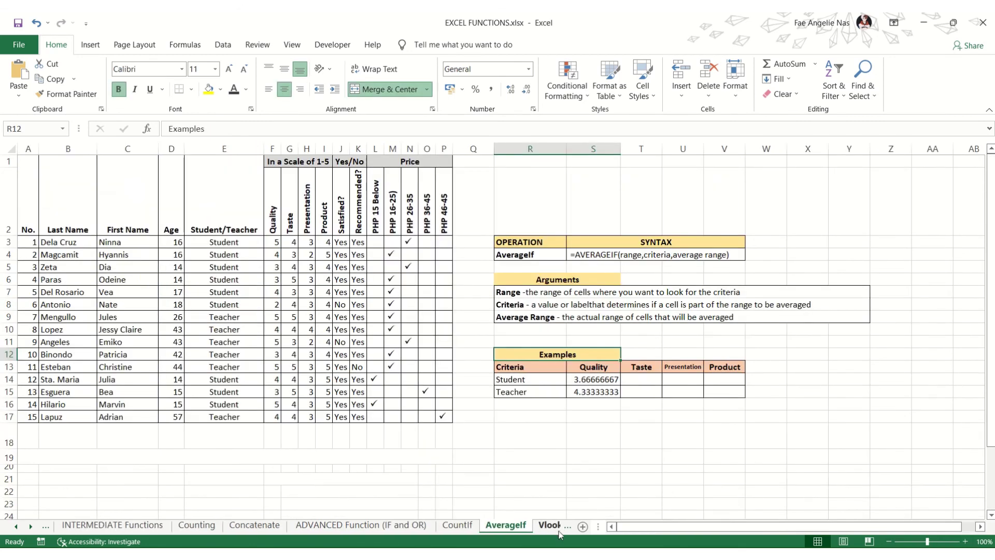
click(559, 531)
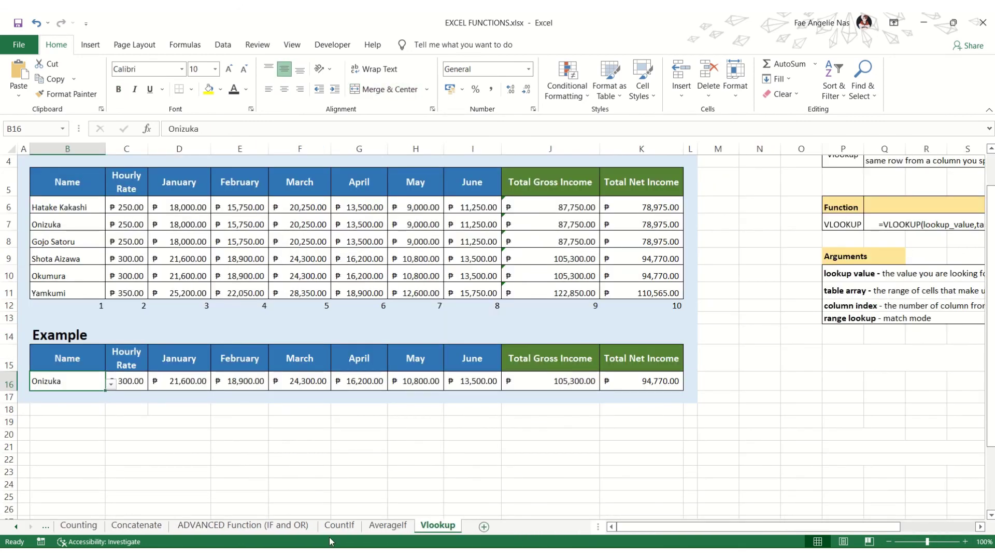
click(230, 527)
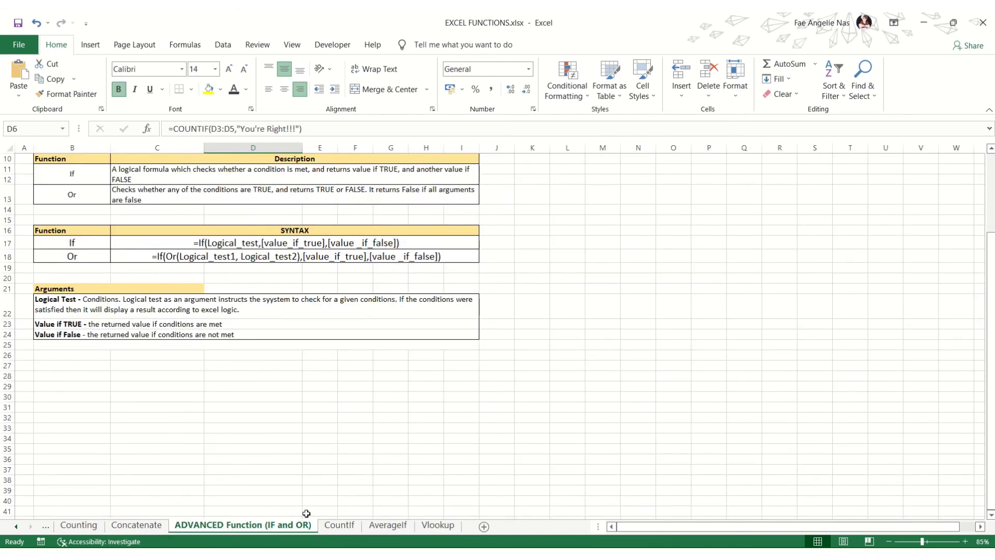